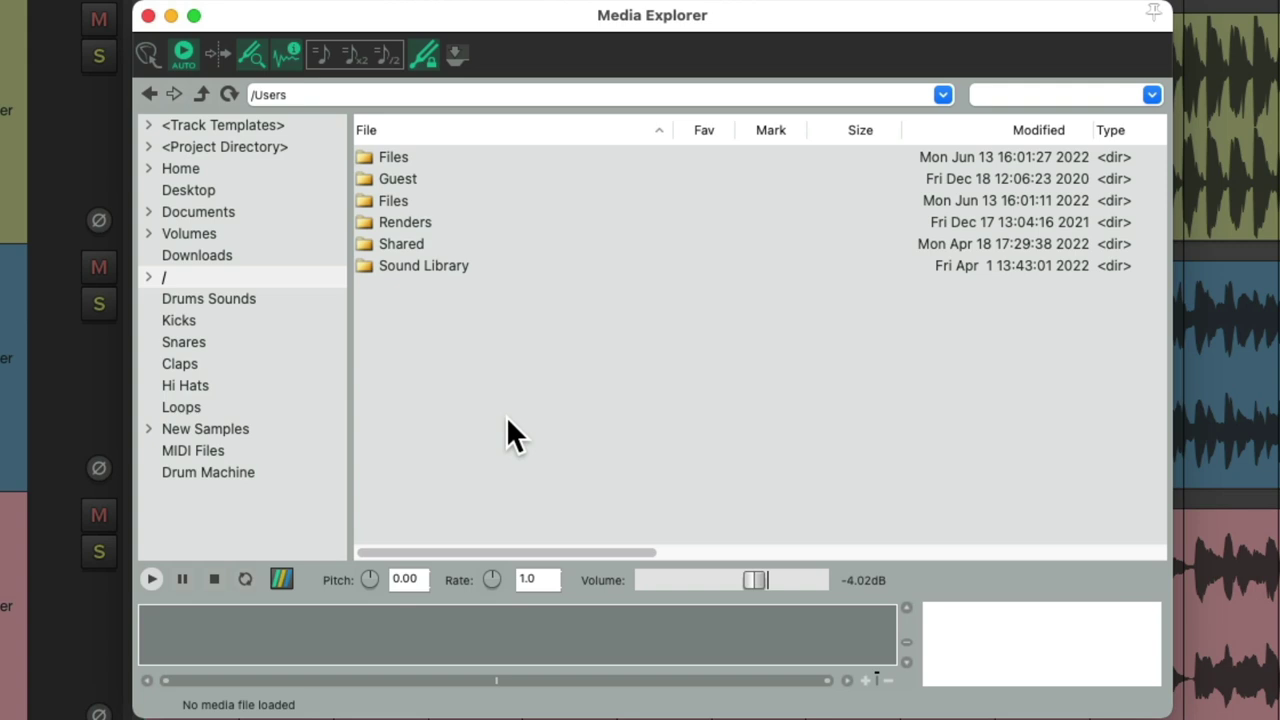
# Open the Sound Library folder in /Users and look through its subfolders
pyautogui.click(471, 268)
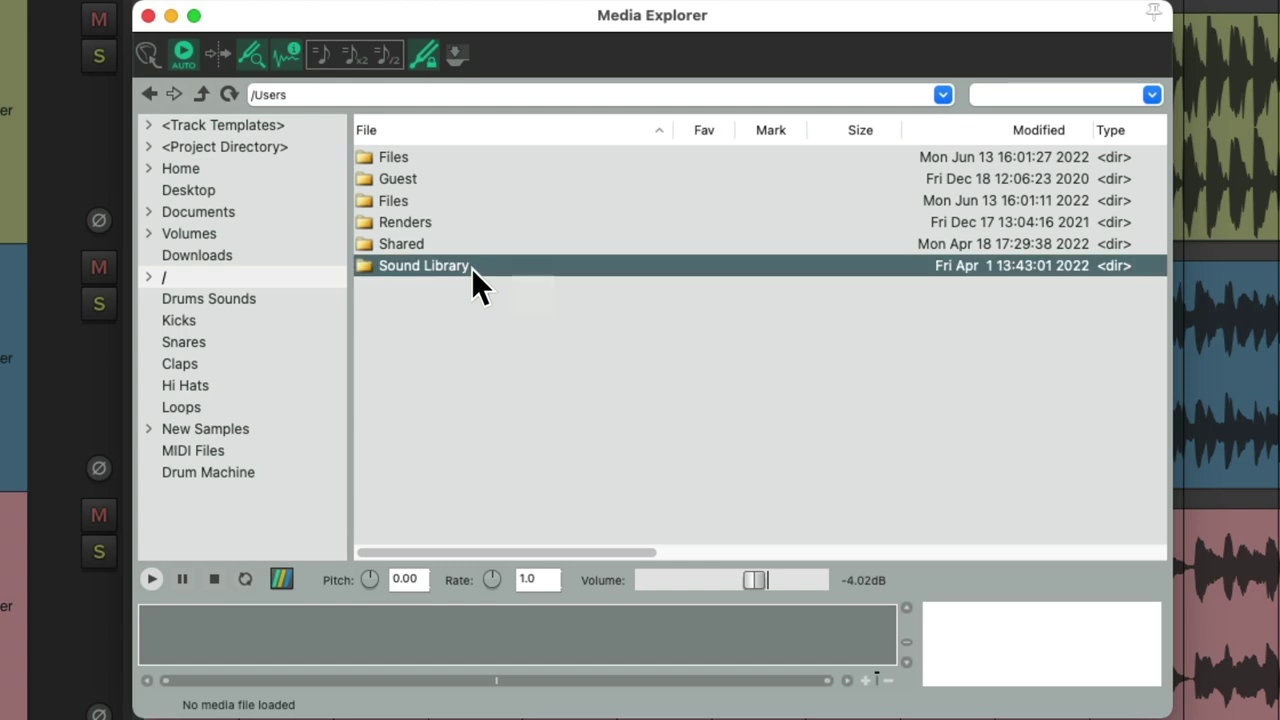
pyautogui.doubleClick(471, 268)
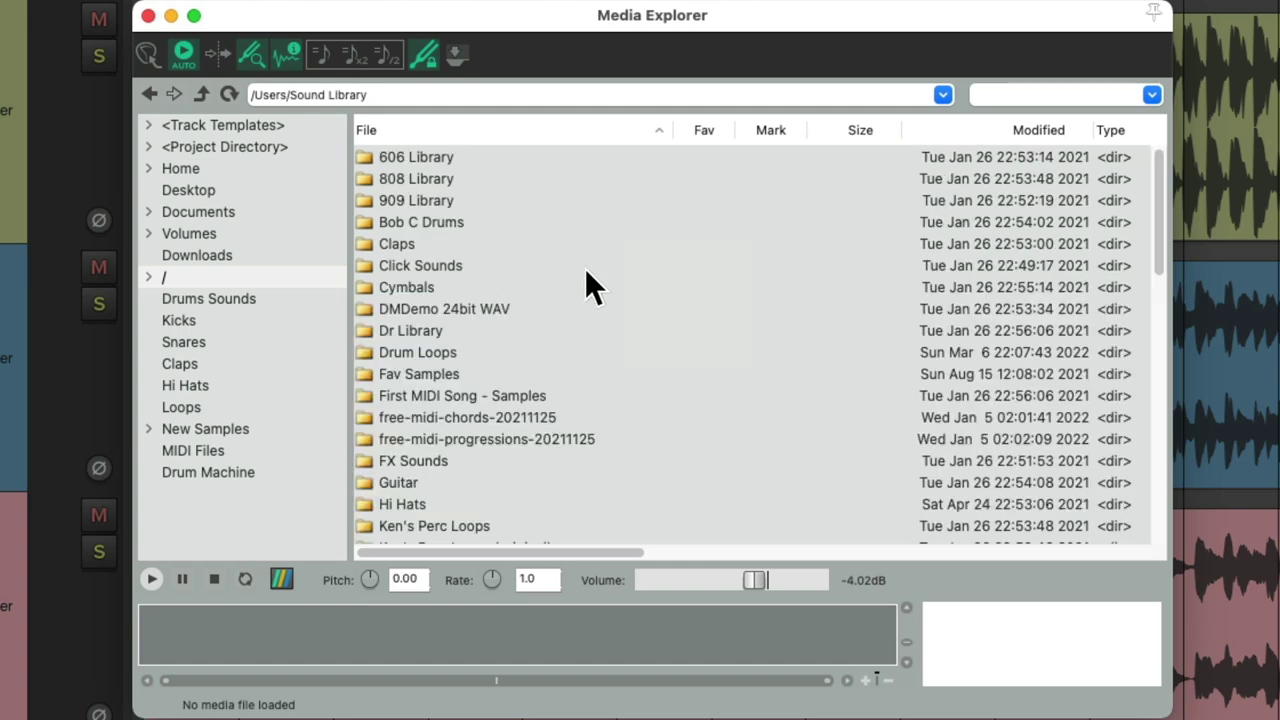
pyautogui.scroll(-10, 660, 268)
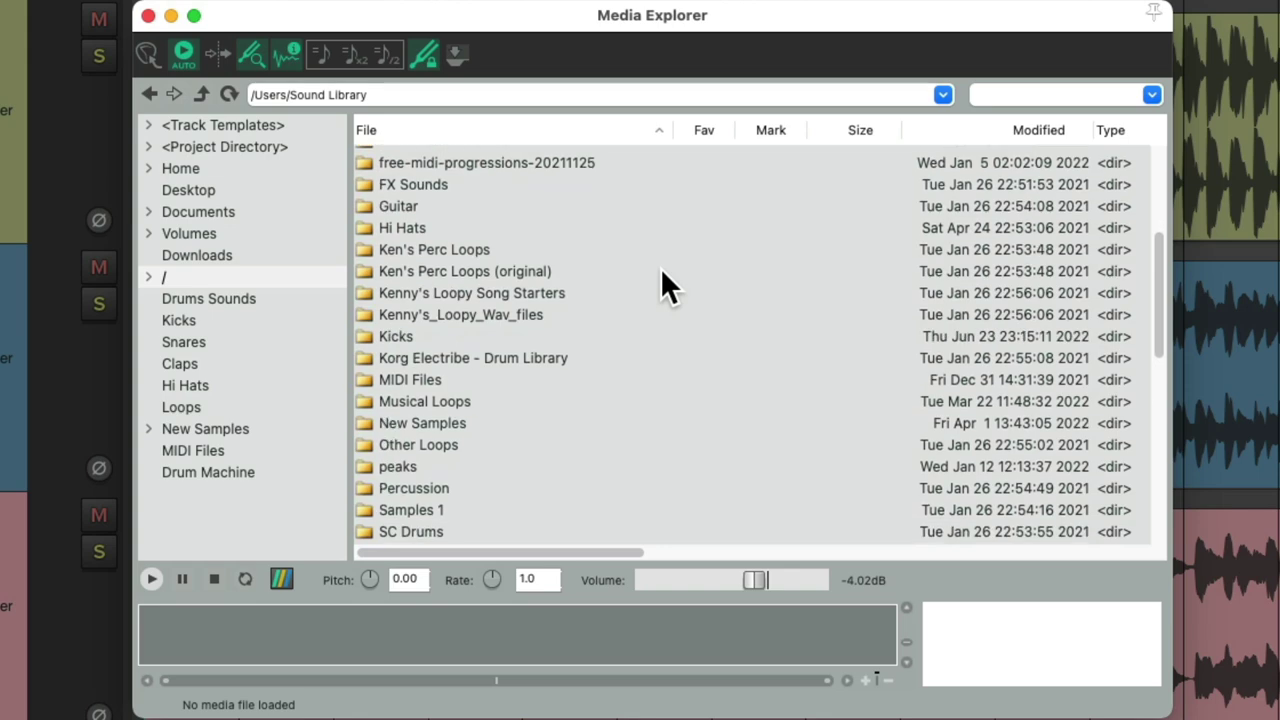
pyautogui.scroll(9, 660, 267)
pyautogui.scroll(2, 660, 268)
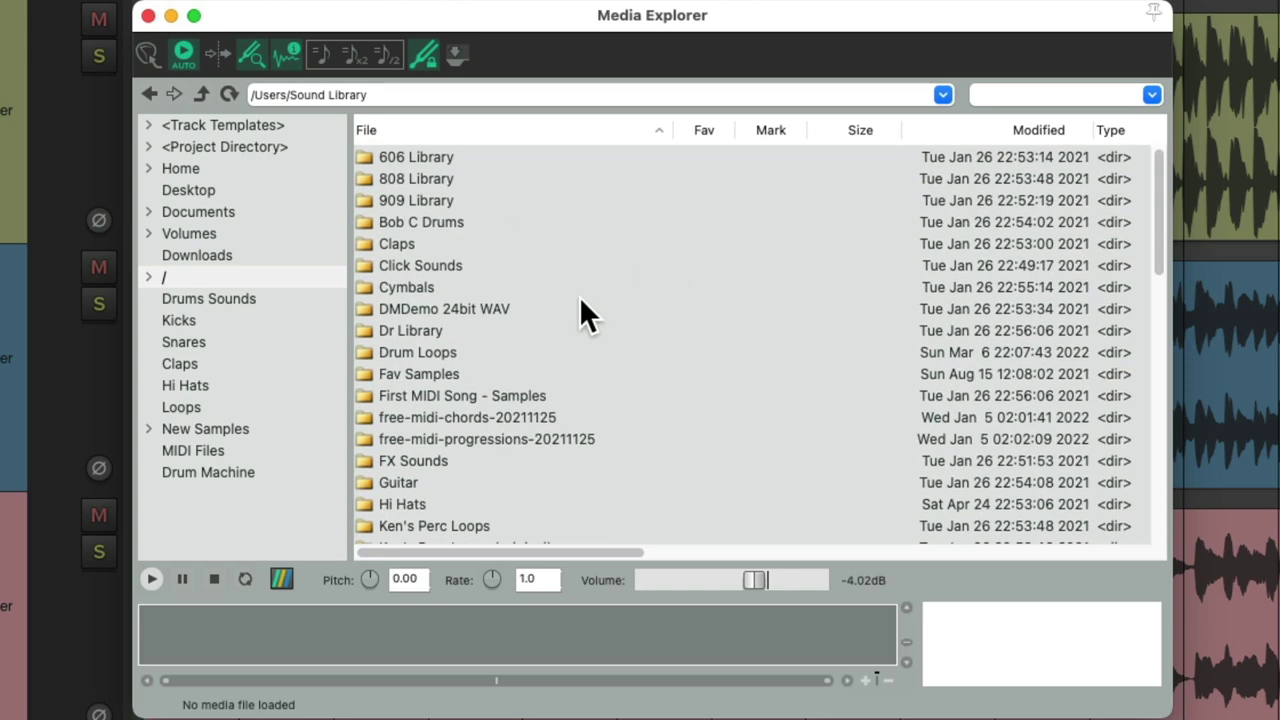
# Go back to /Users and add the Sound Library folder to the shortcut list
pyautogui.click(149, 96)
pyautogui.click(502, 267)
pyautogui.rightClick(490, 266)
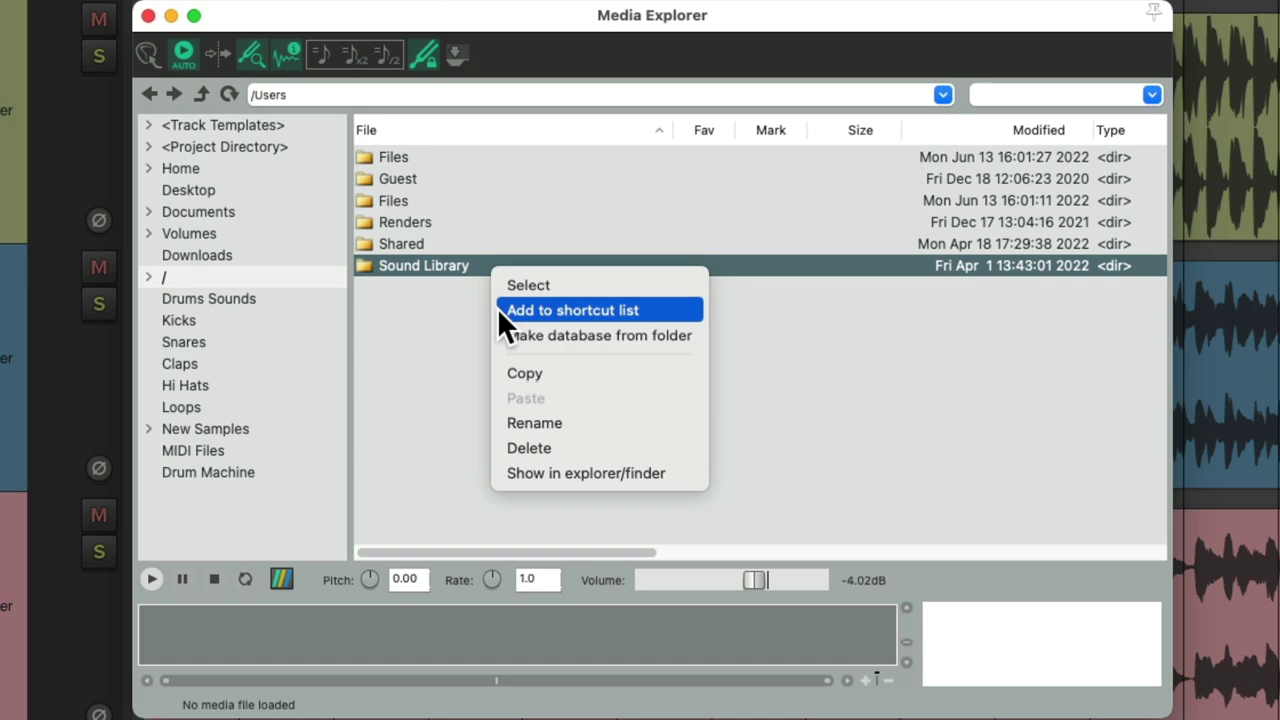
pyautogui.click(572, 310)
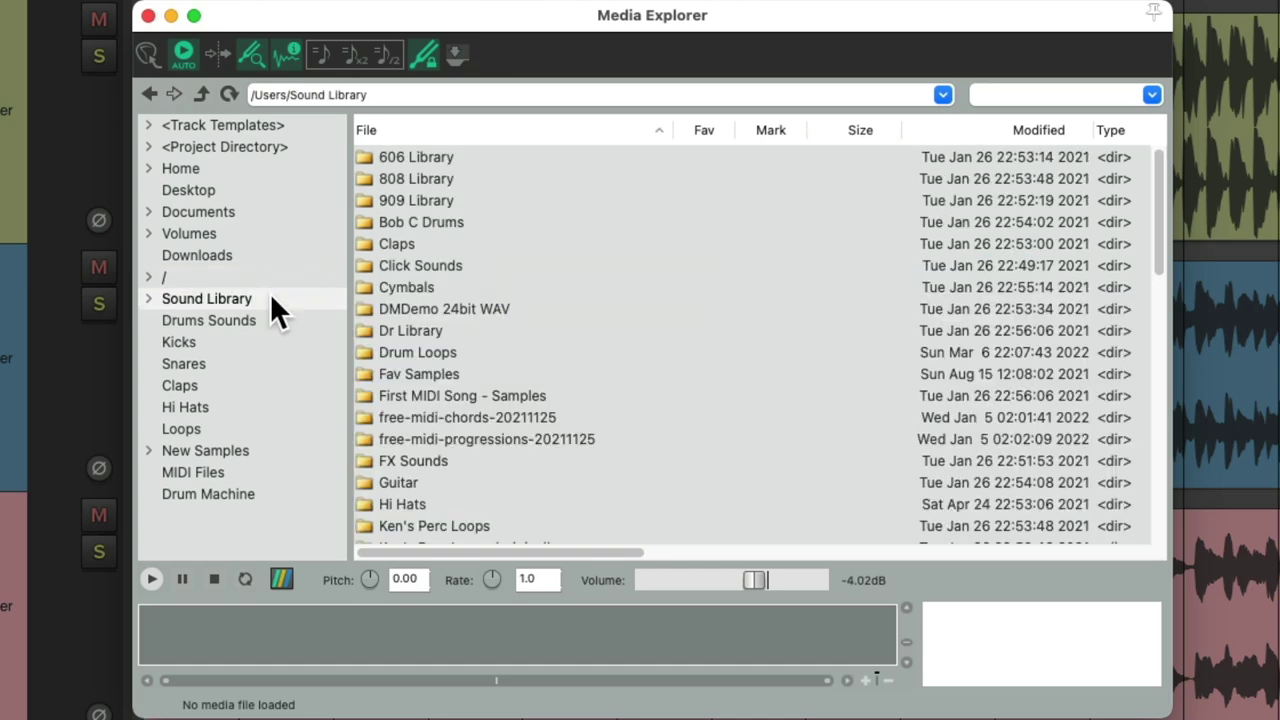
# Open the Sound Library shortcut, close and reopen the Media Explorer, and browse the folder through the shortcut again
pyautogui.click(271, 299)
pyautogui.press('super+alt+x')
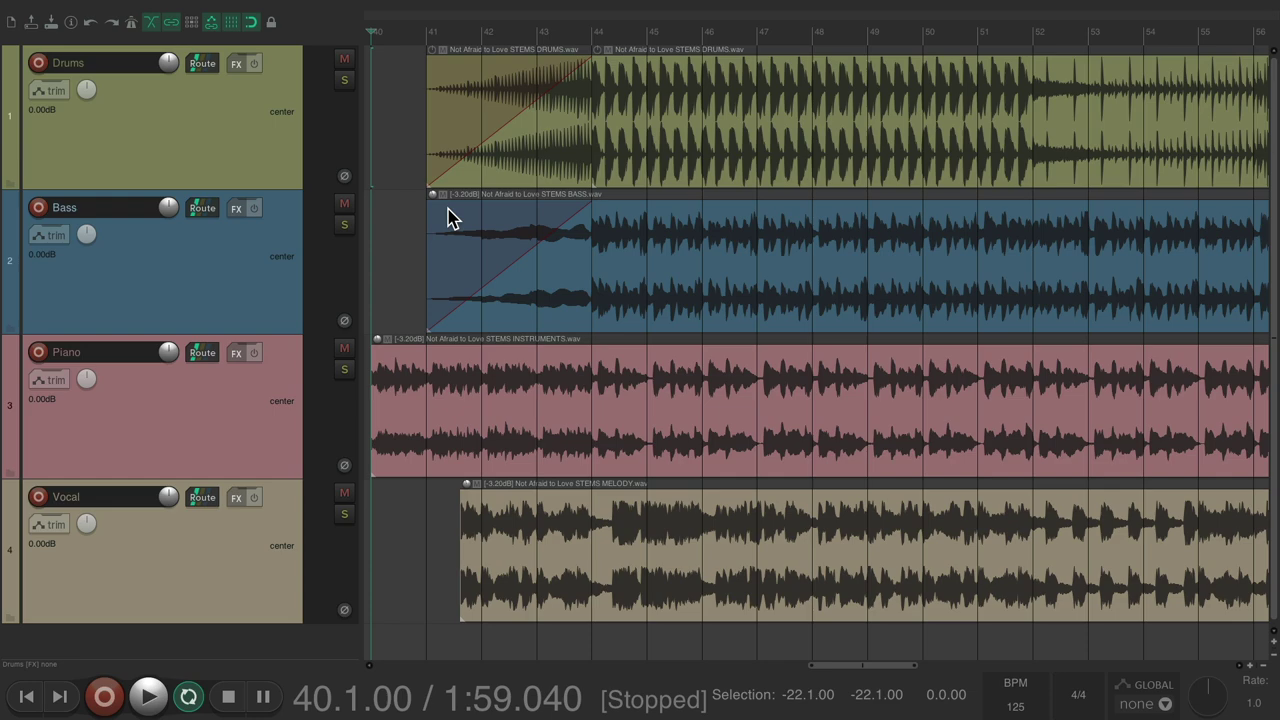
pyautogui.press('super+alt+x')
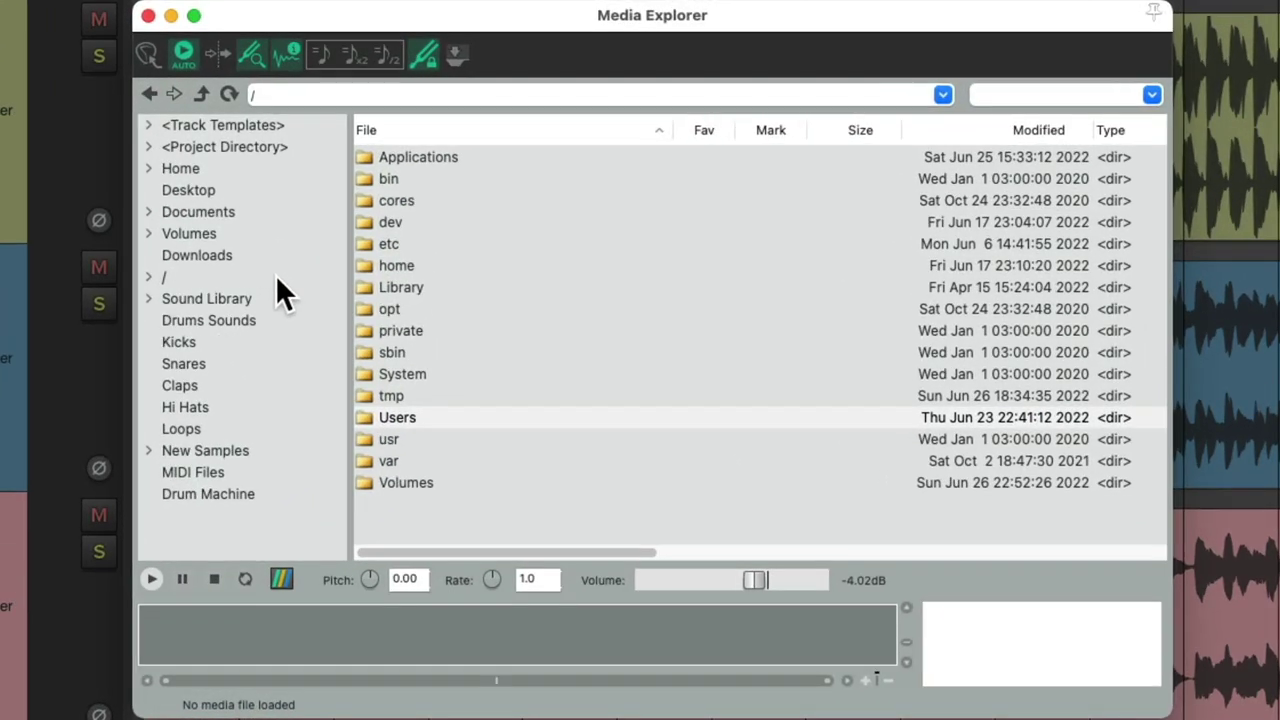
pyautogui.click(278, 299)
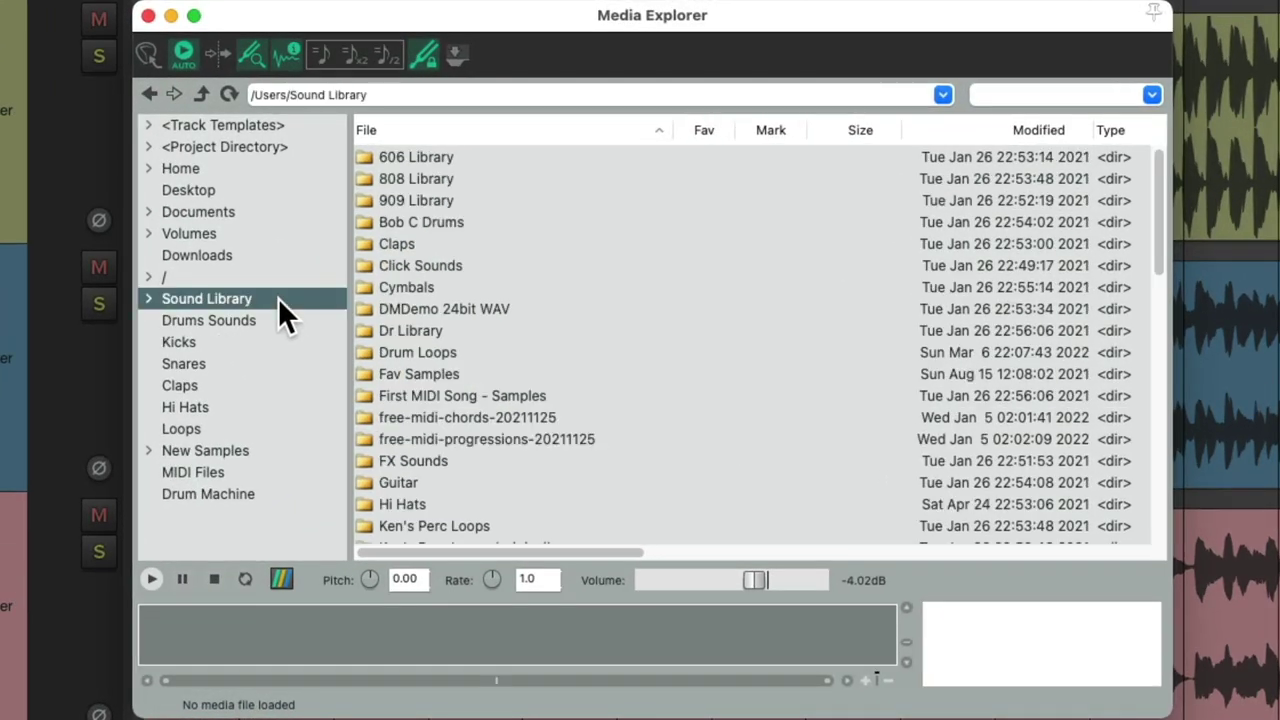
pyautogui.scroll(-5, 613, 298)
pyautogui.scroll(5, 613, 298)
# Remove the Sound Library shortcut and make a database from the Sound Library folder in /Users instead
pyautogui.rightClick(294, 296)
pyautogui.click(304, 341)
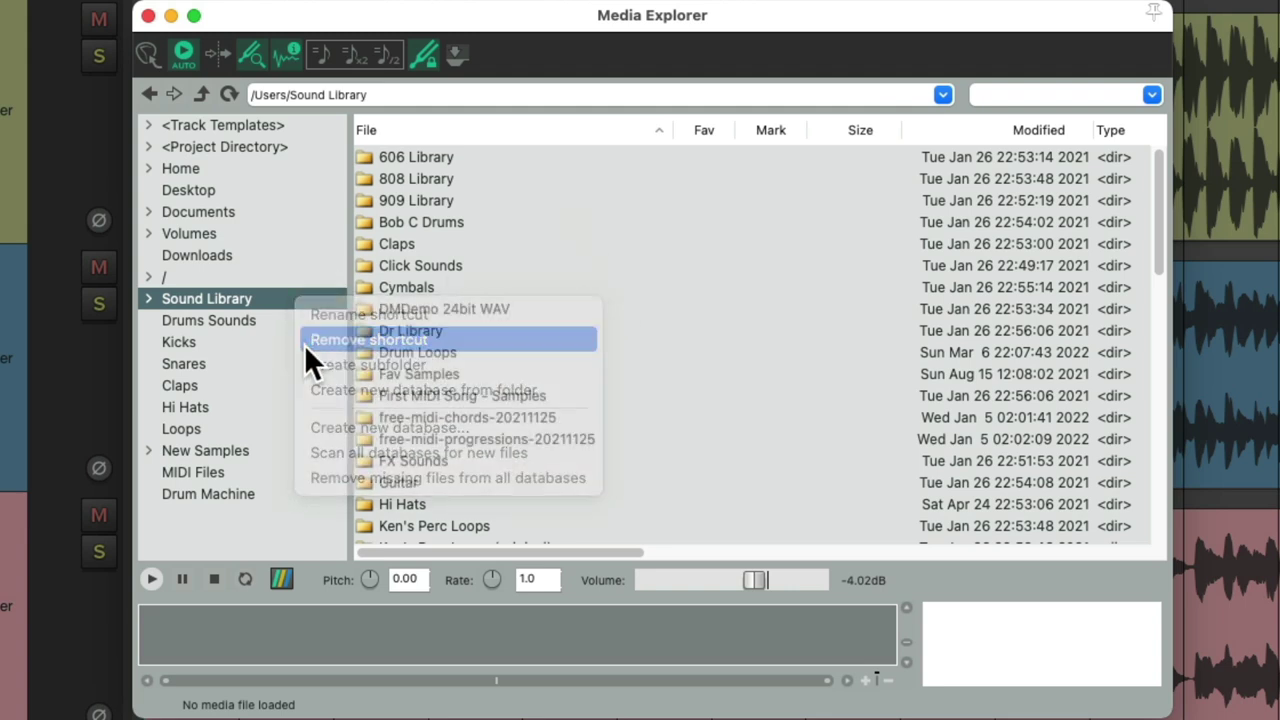
pyautogui.doubleClick(476, 407)
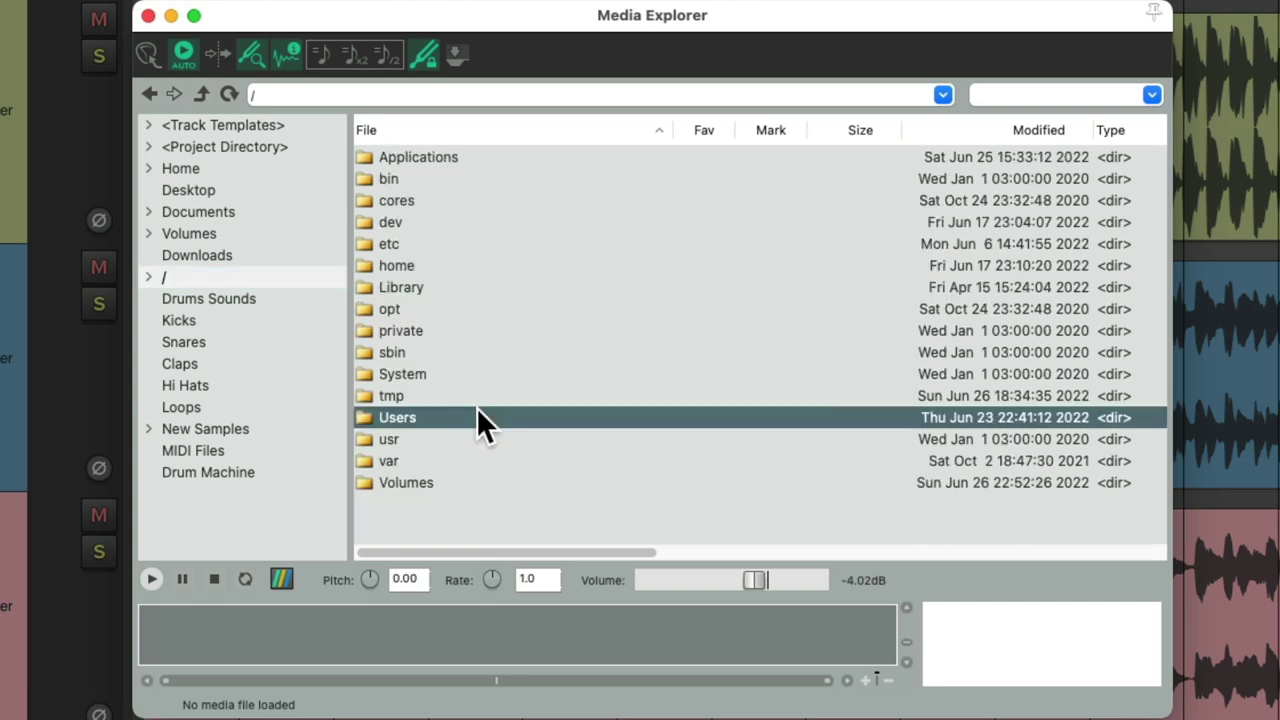
pyautogui.rightClick(500, 280)
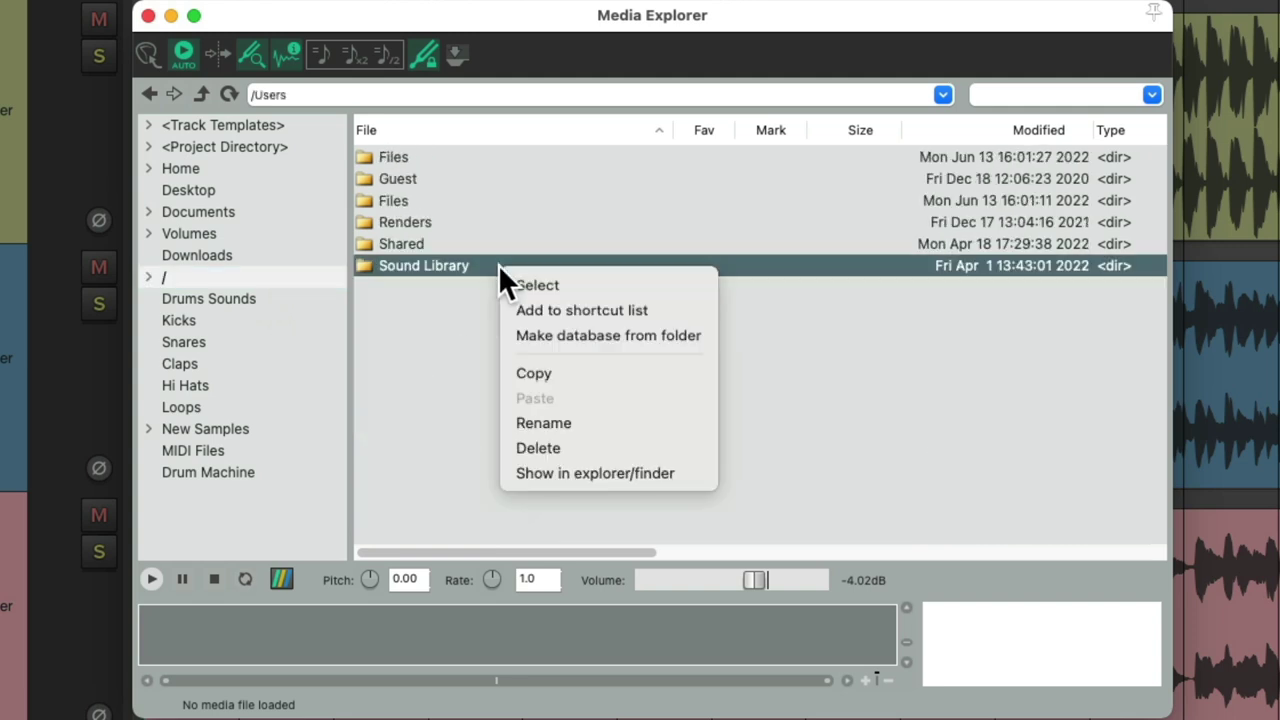
pyautogui.click(520, 340)
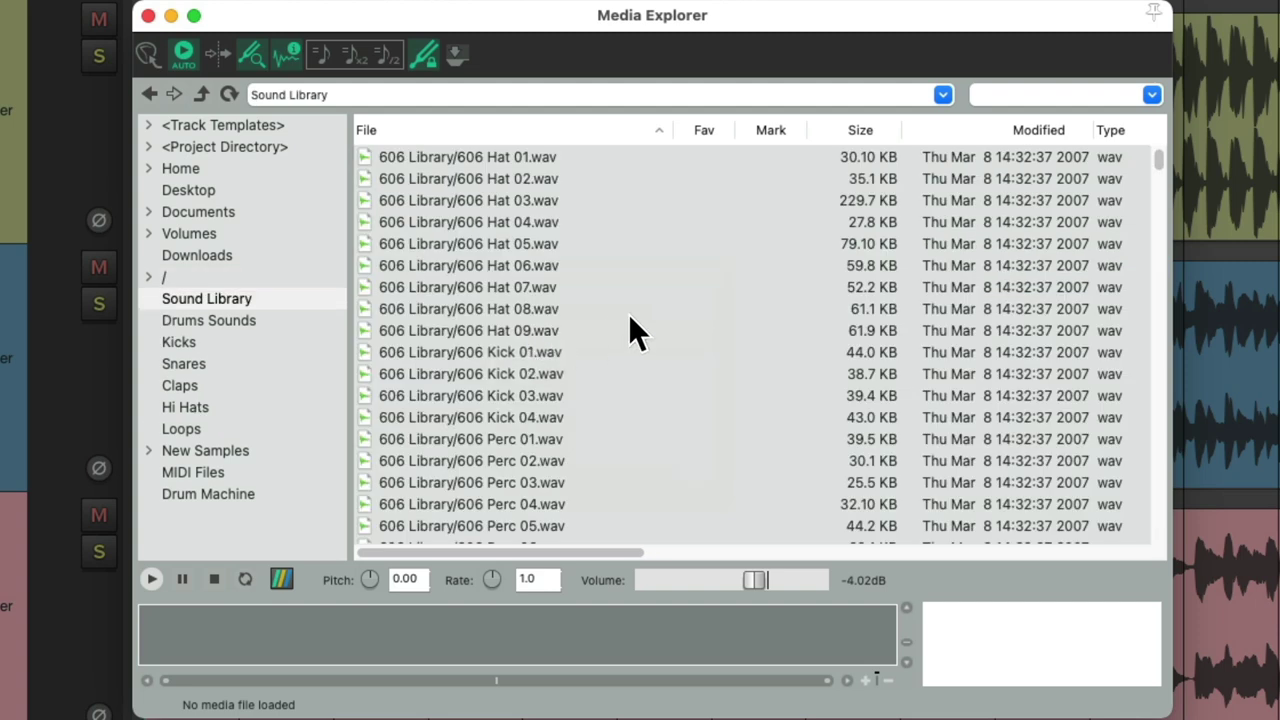
# Browse the Sound Library database down to the Bob C Drums samples and audition Bob C - 1 to 3
pyautogui.scroll(-7, 630, 320)
pyautogui.scroll(-15, 632, 312)
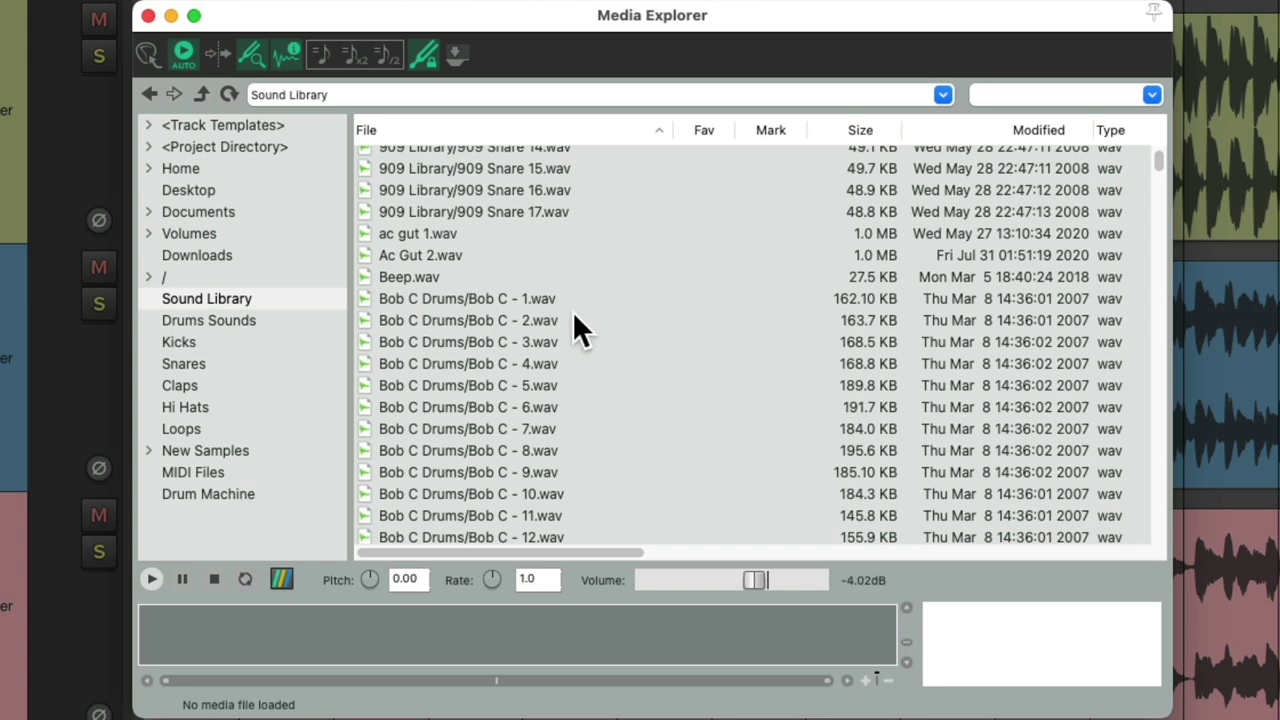
pyautogui.click(601, 297)
pyautogui.click(616, 320)
pyautogui.click(626, 342)
# Audition samples from the 606 Library: Hats 01, 02, 03 and 09, Kicks 02 and 04, and Perc 03
pyautogui.scroll(10, 626, 343)
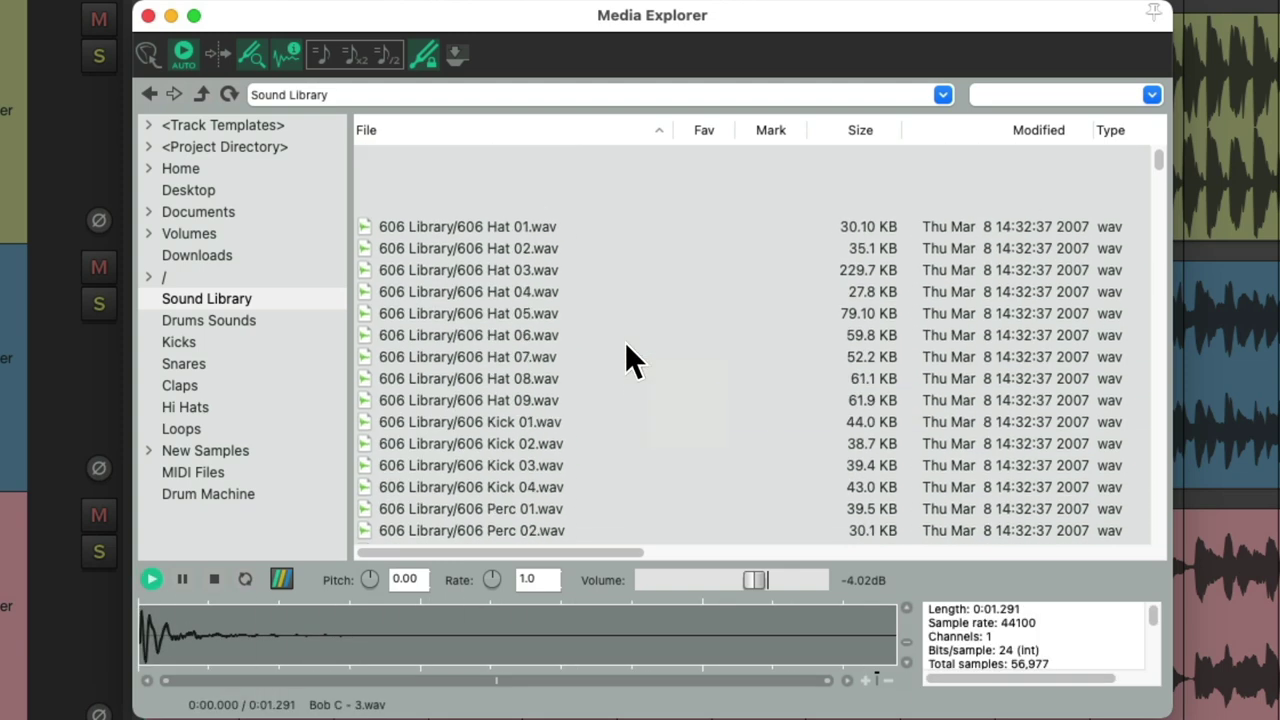
pyautogui.click(605, 182)
pyautogui.click(610, 199)
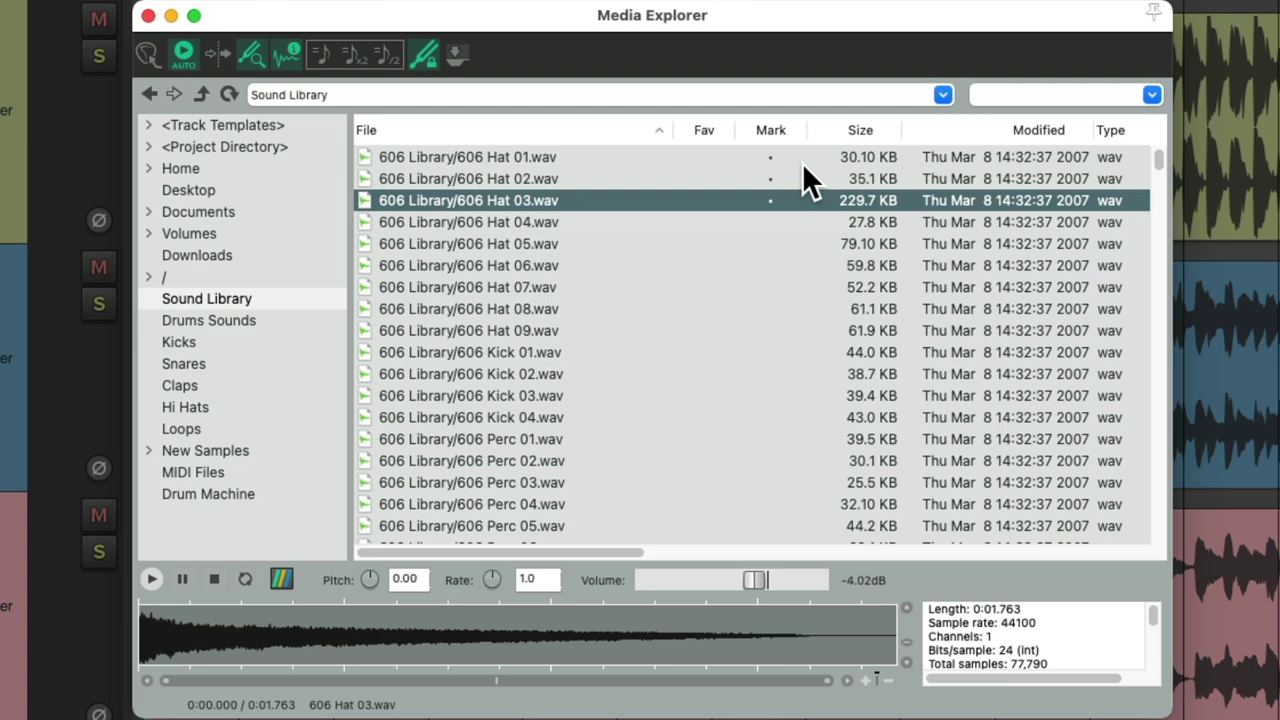
pyautogui.click(590, 328)
pyautogui.click(616, 372)
pyautogui.click(612, 418)
pyautogui.click(624, 484)
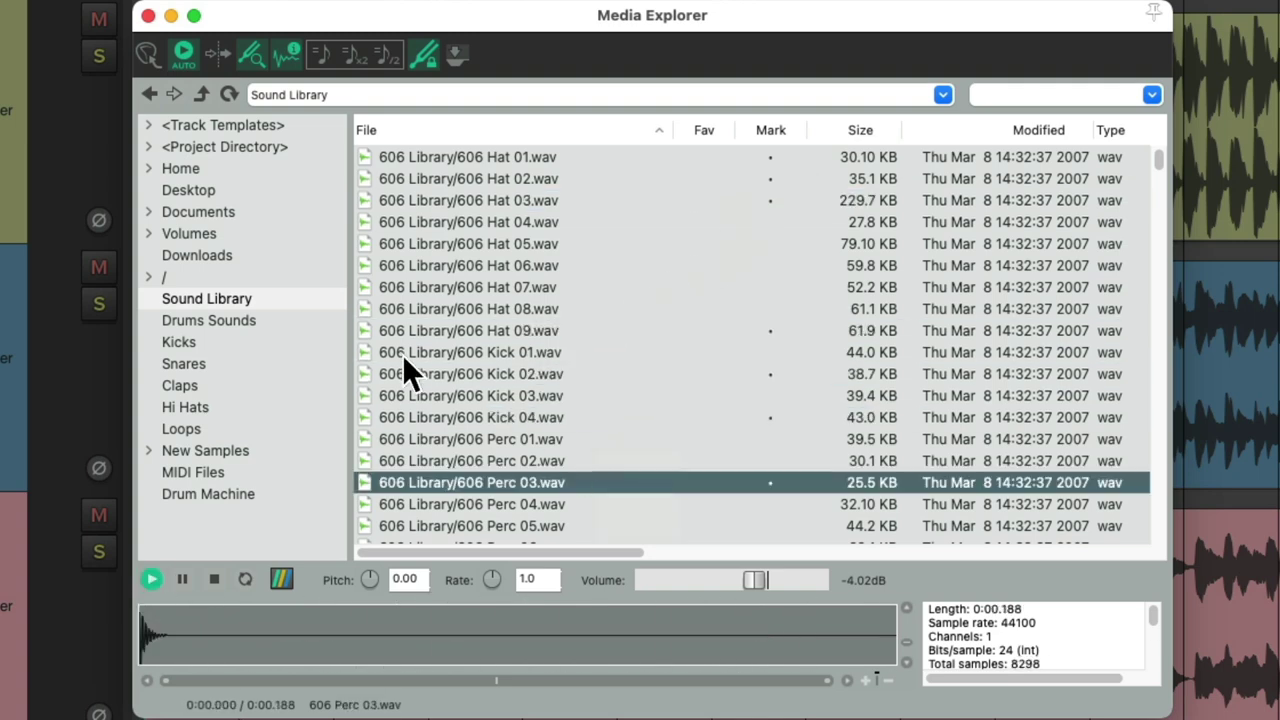
# Reload the Sound Library database, filter it by "kick" and audition 606 Kick 01 to 03
pyautogui.click(258, 280)
pyautogui.click(293, 310)
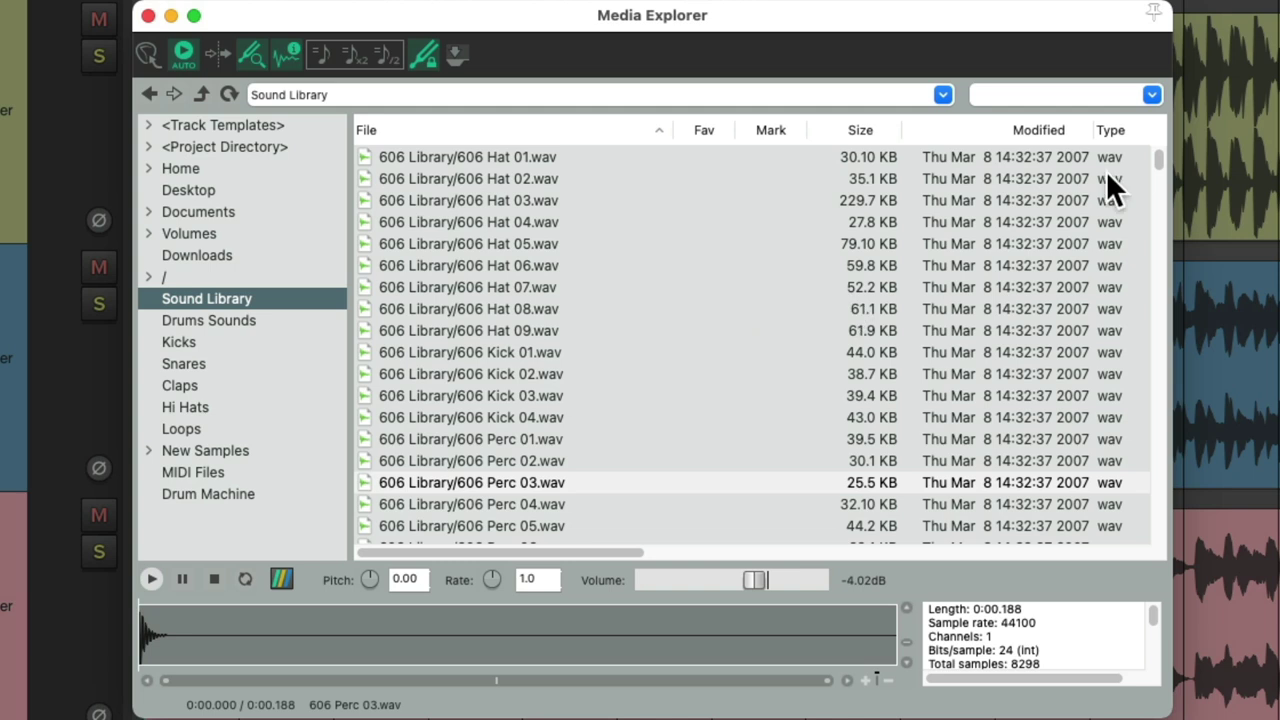
pyautogui.click(1066, 92)
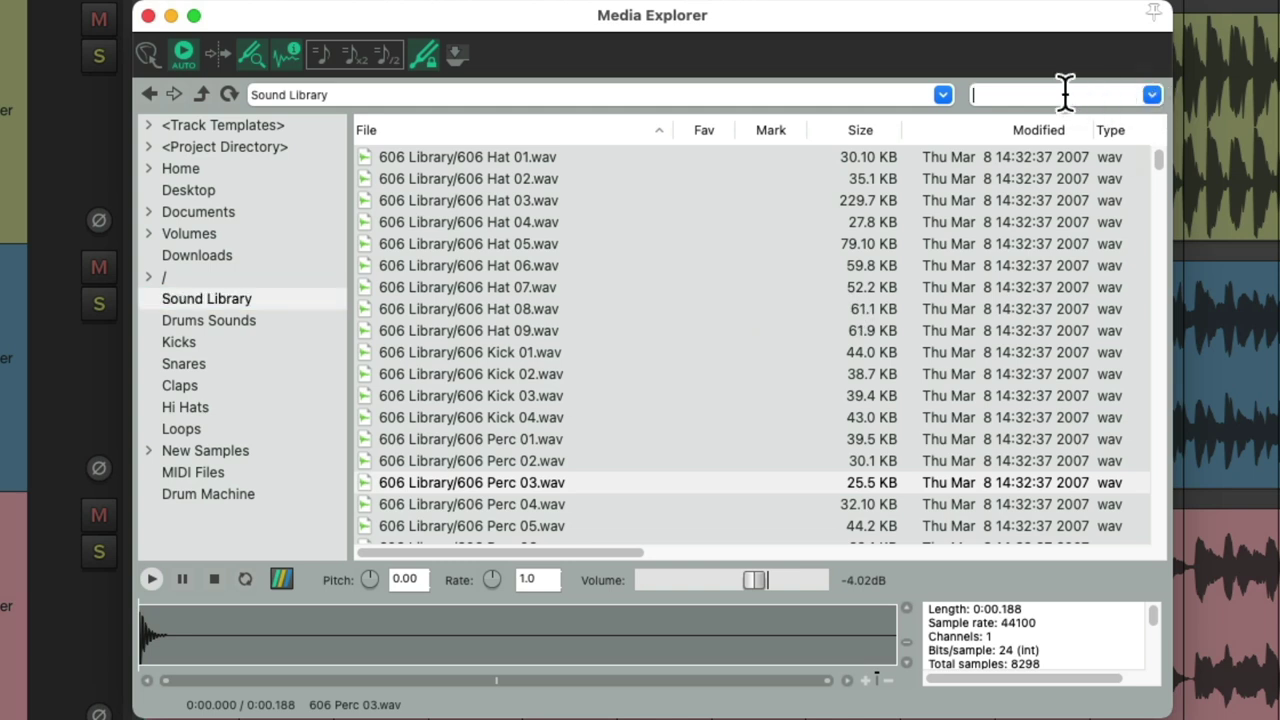
pyautogui.write('kick')
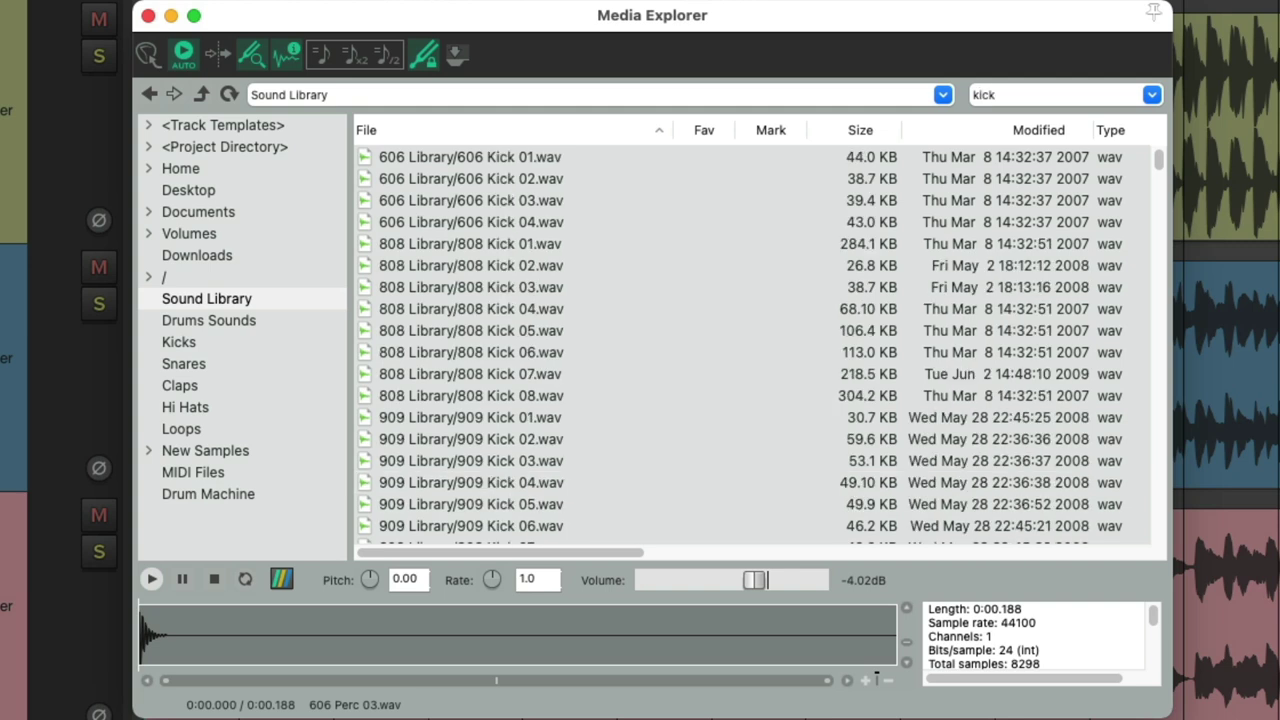
pyautogui.click(602, 154)
pyautogui.click(614, 172)
pyautogui.click(619, 197)
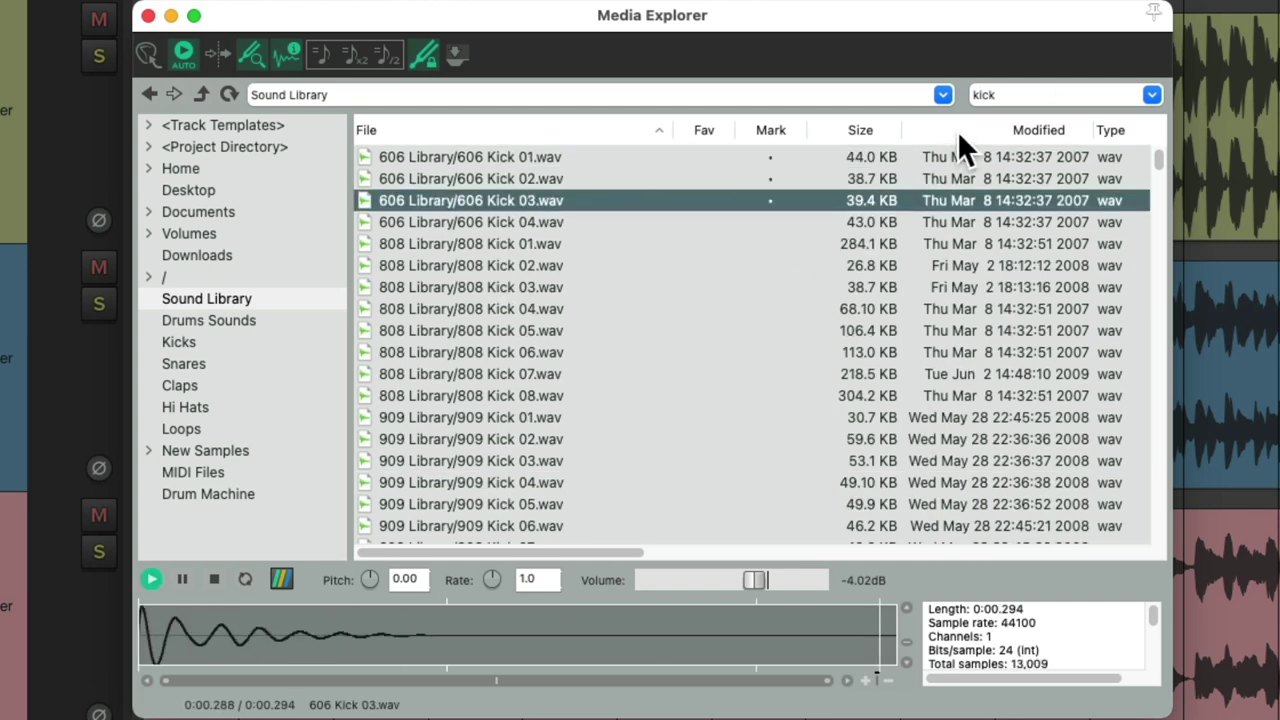
# Filter the database by "snare" and audition 606 Snare 01, 02 and 04
pyautogui.doubleClick(1025, 96)
pyautogui.write('snare')
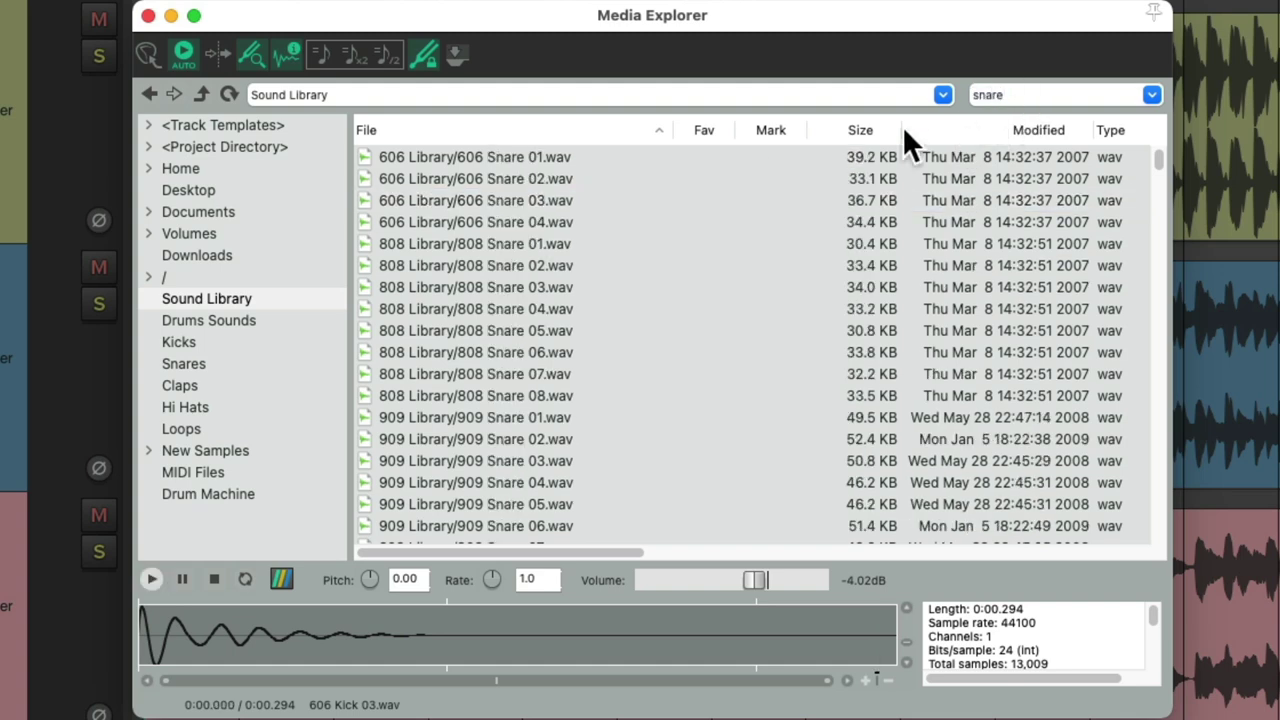
pyautogui.click(628, 157)
pyautogui.click(623, 180)
pyautogui.click(616, 222)
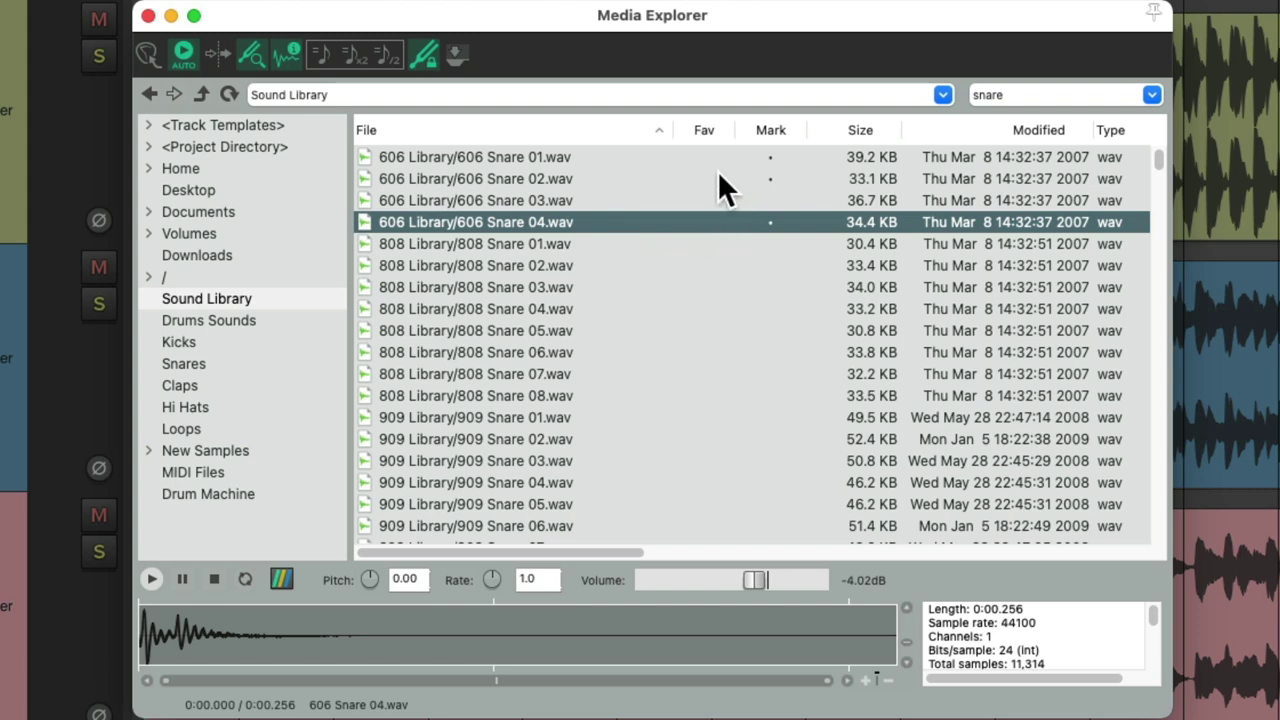
# Filter the database by "kick" and set ANALOG_K.wav from DL Kicks1 Samples as a favorite
pyautogui.doubleClick(1022, 94)
pyautogui.write('kick')
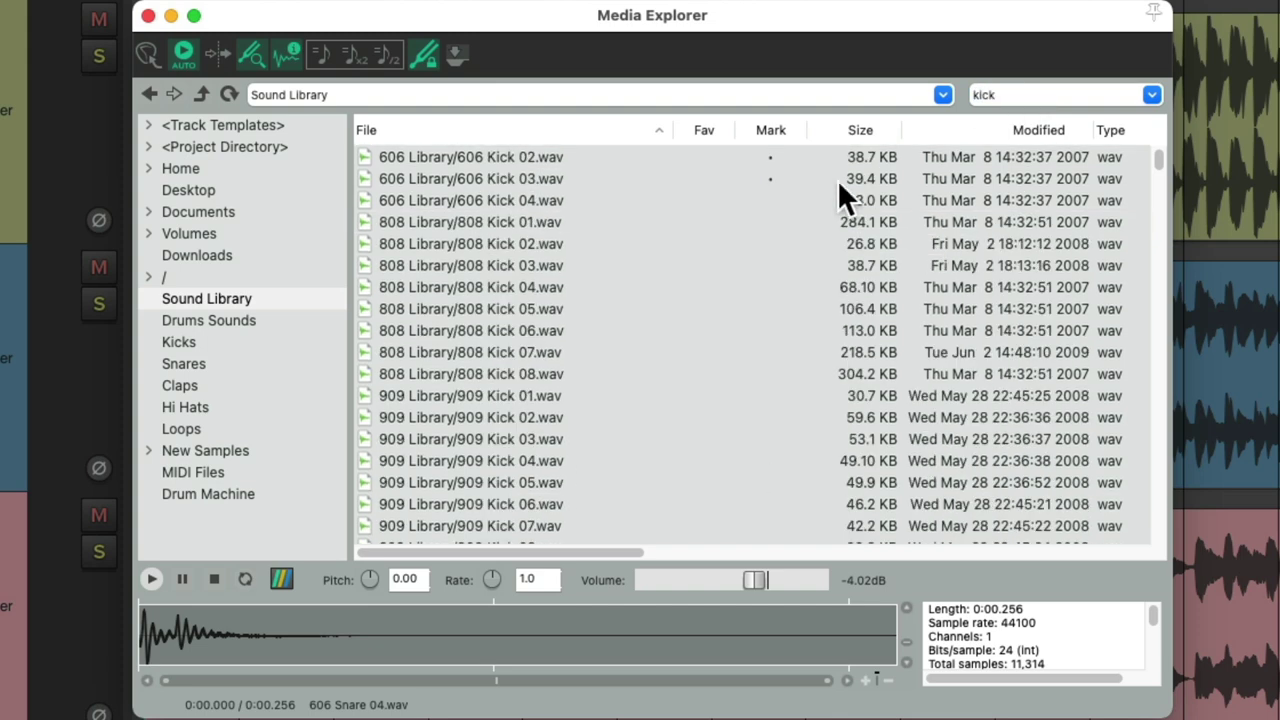
pyautogui.scroll(-15, 716, 340)
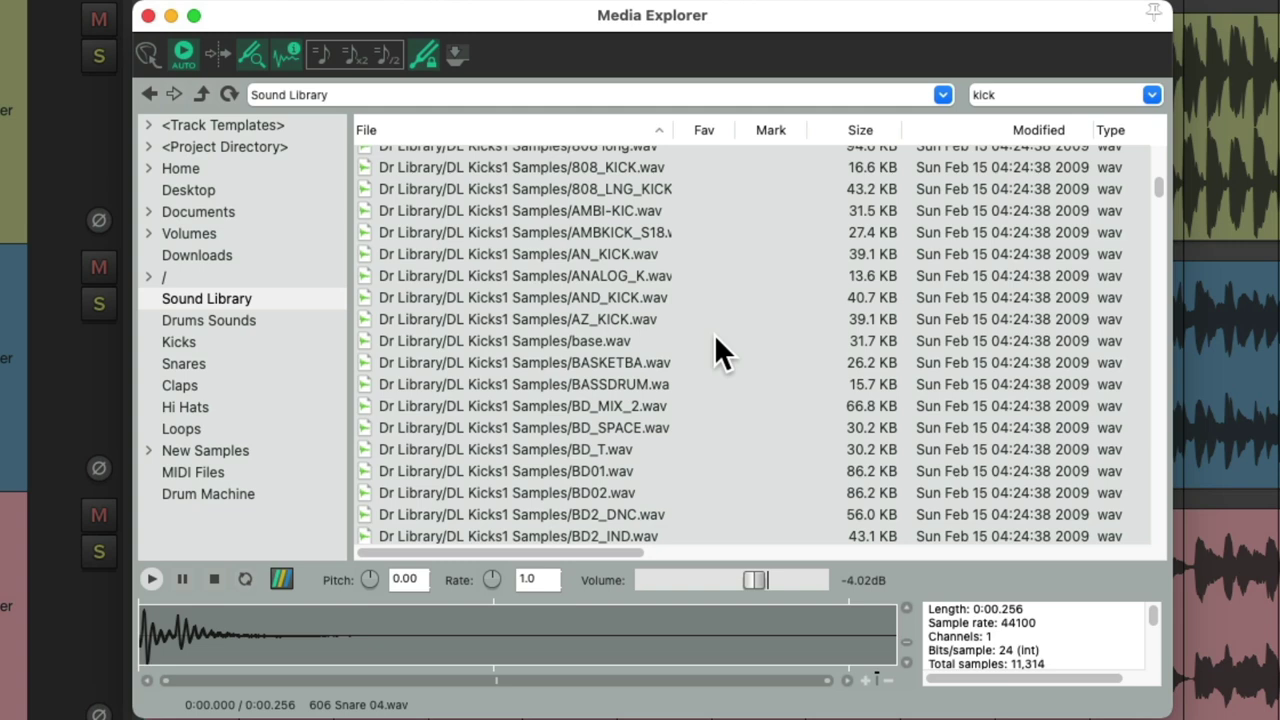
pyautogui.click(678, 278)
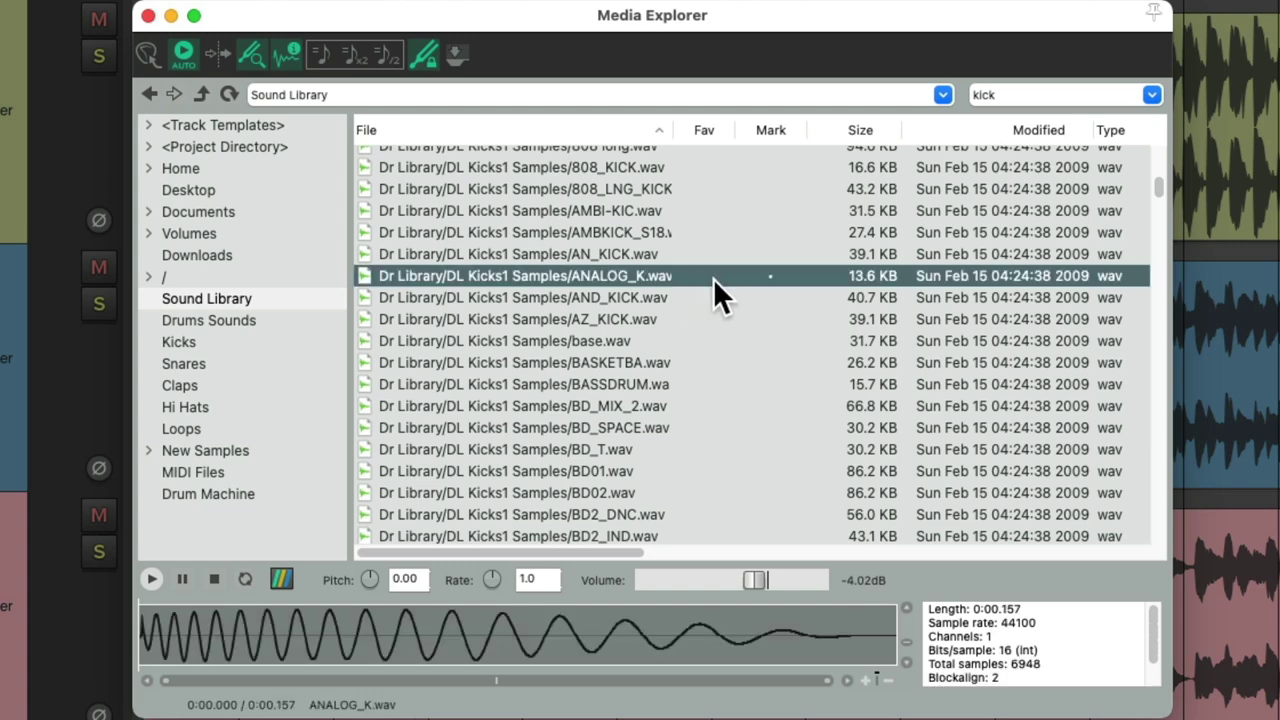
pyautogui.rightClick(713, 278)
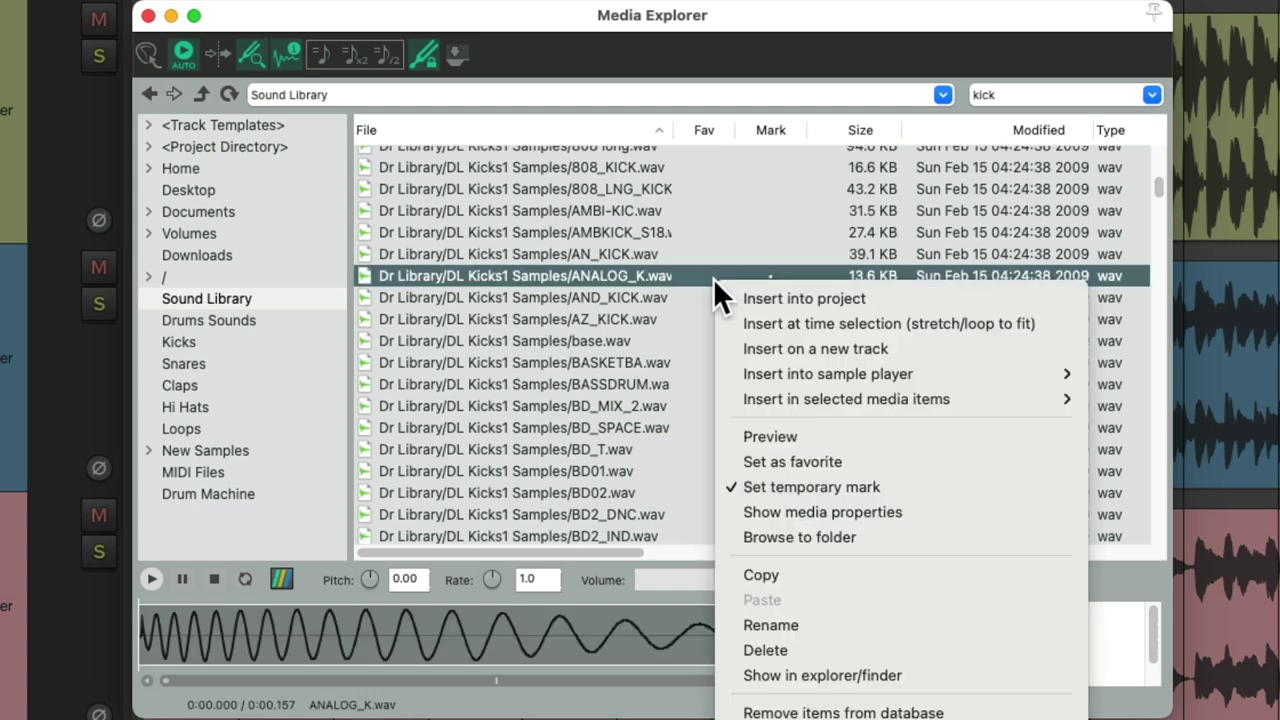
pyautogui.click(722, 461)
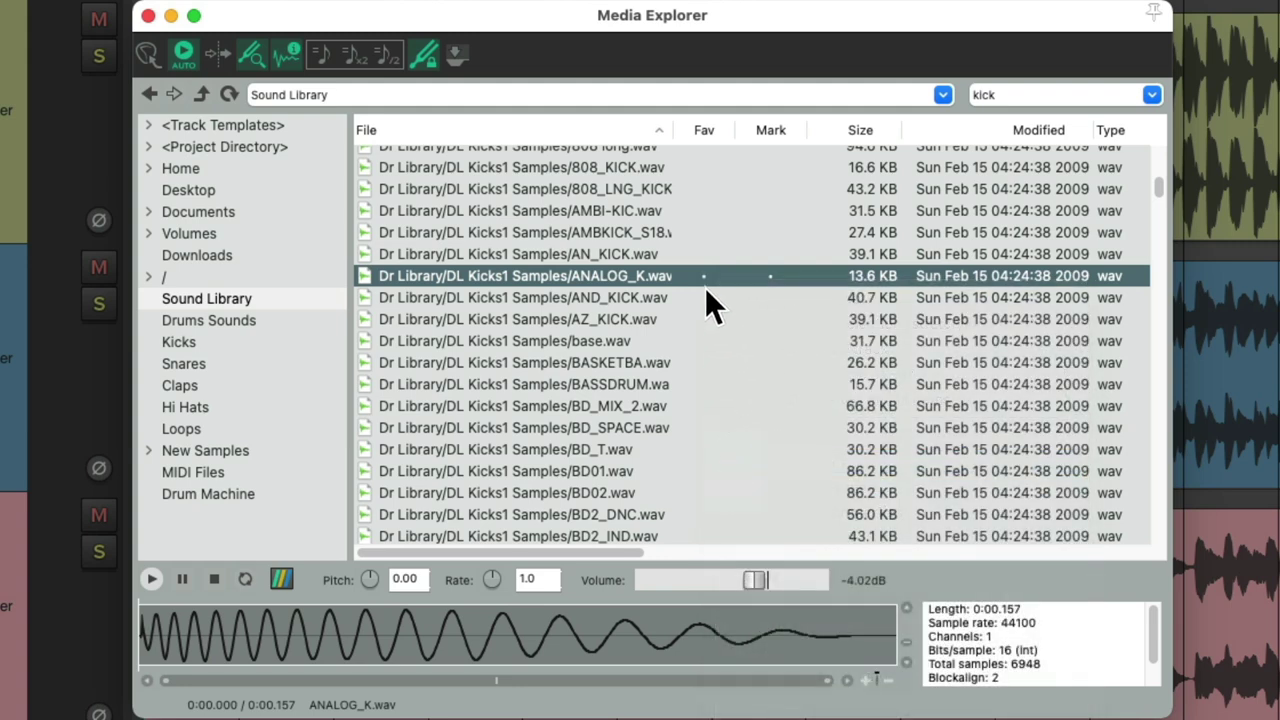
# Set F__KICK_1__L.wav from DL Kicks2 Samples as a favorite
pyautogui.scroll(-15, 685, 380)
pyautogui.scroll(-3, 685, 380)
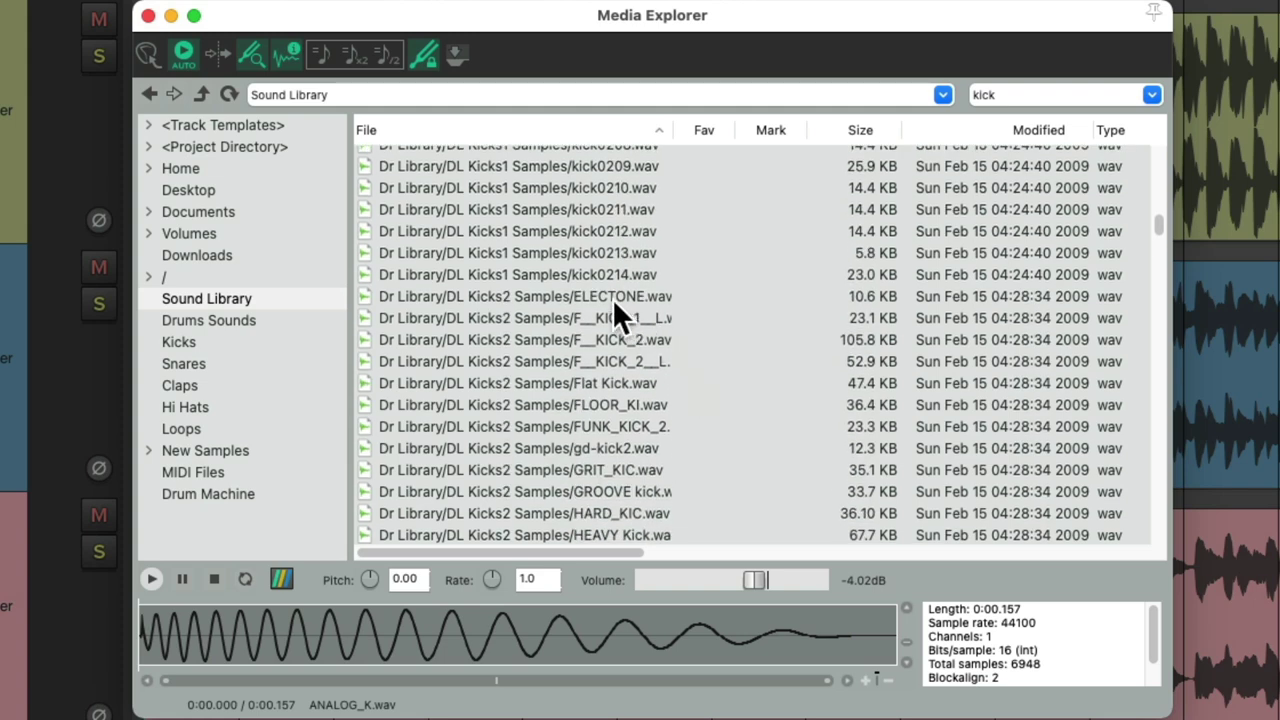
pyautogui.click(596, 318)
pyautogui.rightClick(728, 319)
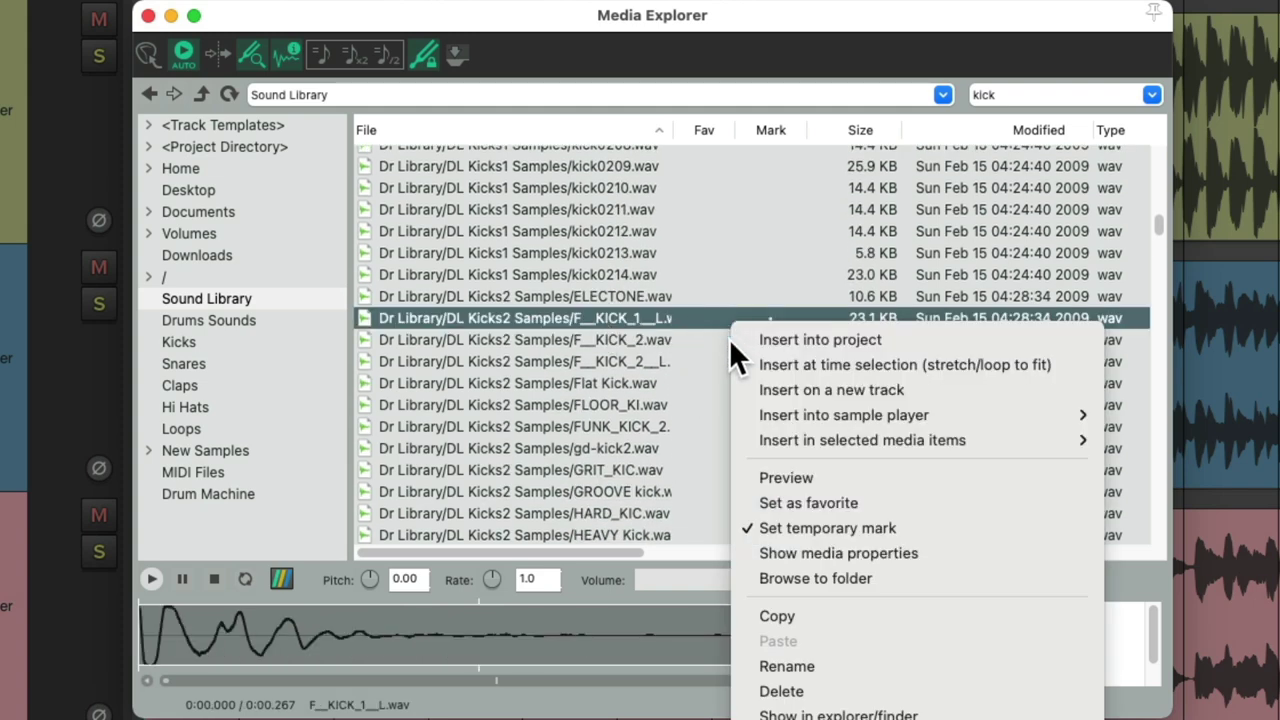
pyautogui.click(744, 502)
# Set LONG_KIC.wav from DL Kicks3 Samples as a favorite
pyautogui.scroll(-10, 640, 415)
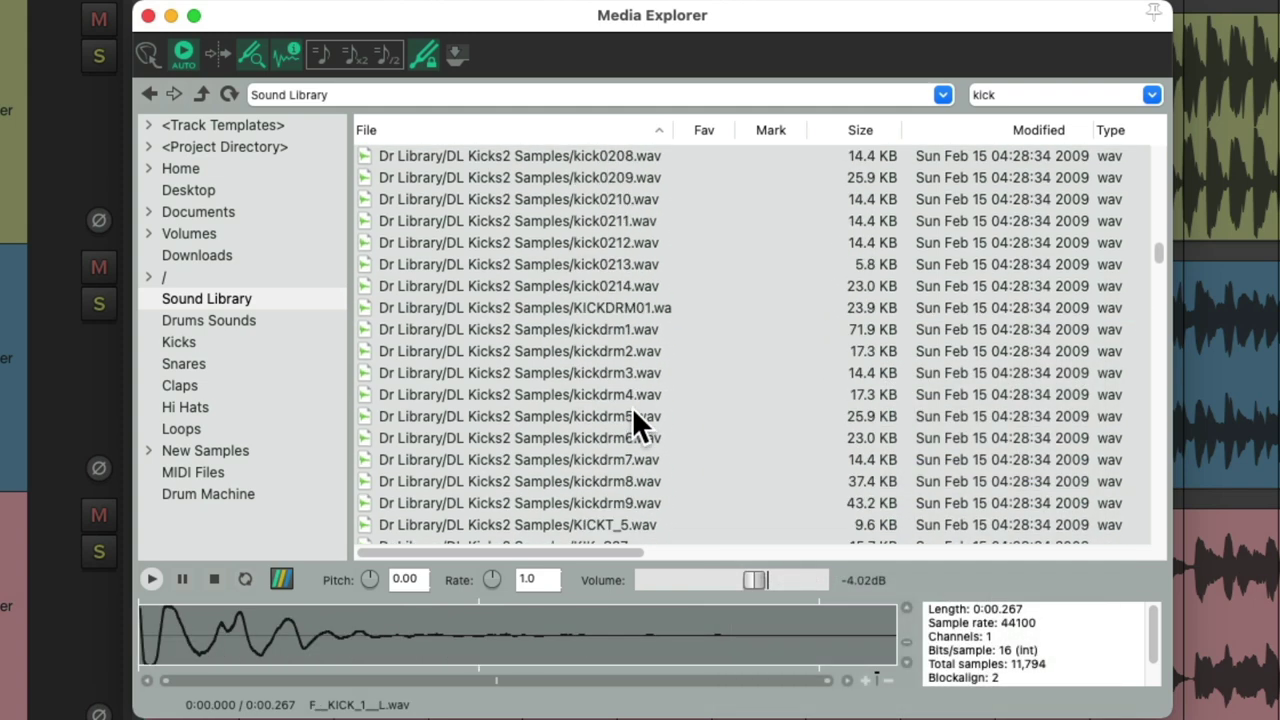
pyautogui.click(543, 370)
pyautogui.rightClick(709, 370)
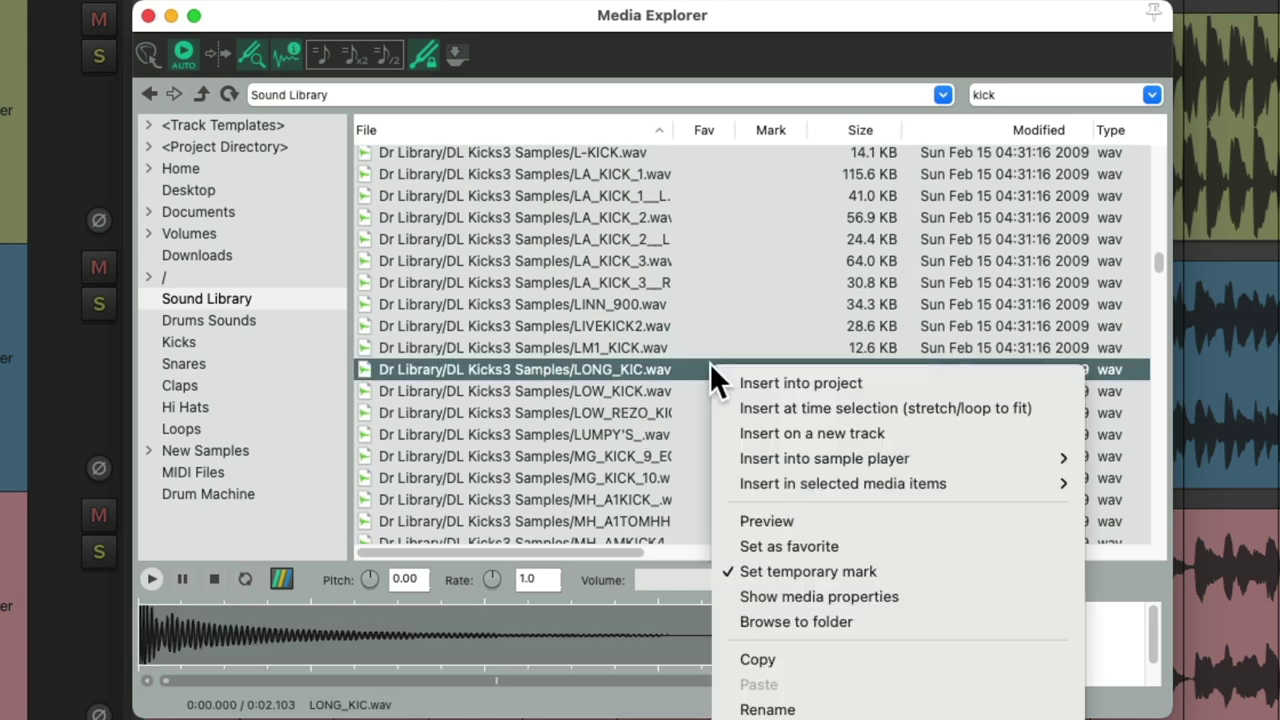
pyautogui.click(730, 555)
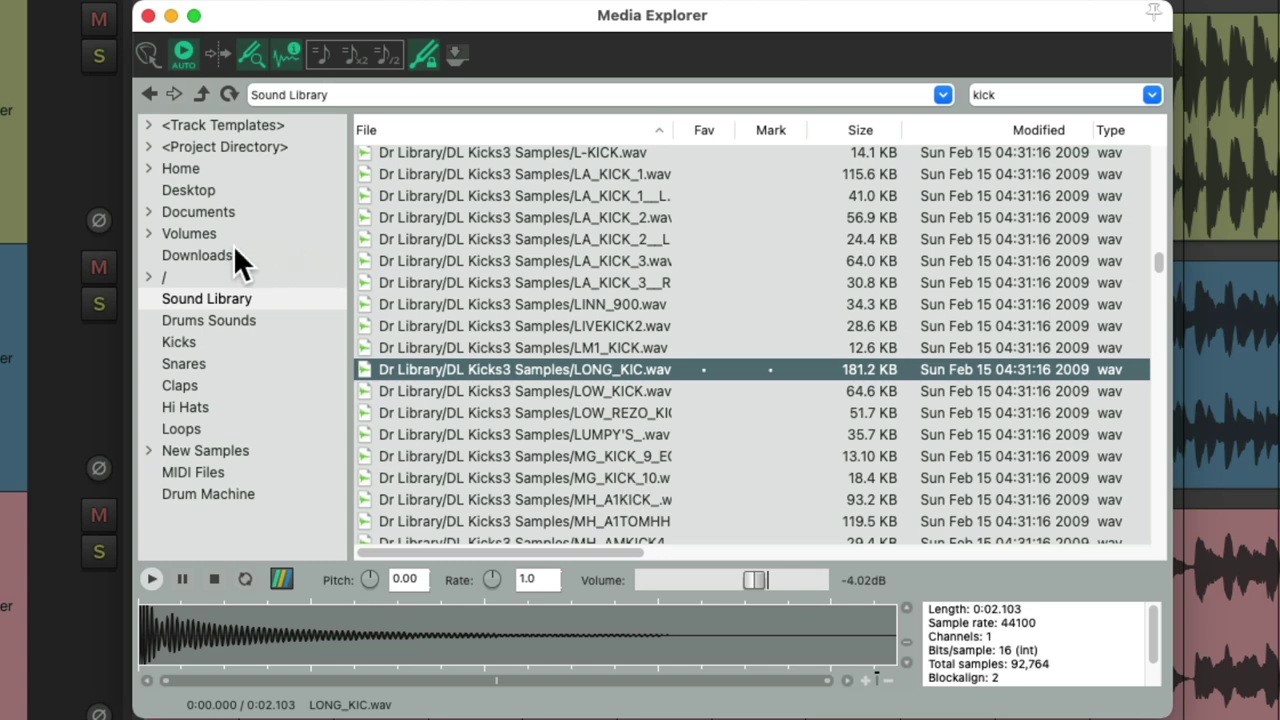
# Reload the unfiltered Sound Library database and sort its files by favorite
pyautogui.click(223, 277)
pyautogui.click(281, 298)
pyautogui.scroll(10, 627, 315)
pyautogui.scroll(10, 627, 303)
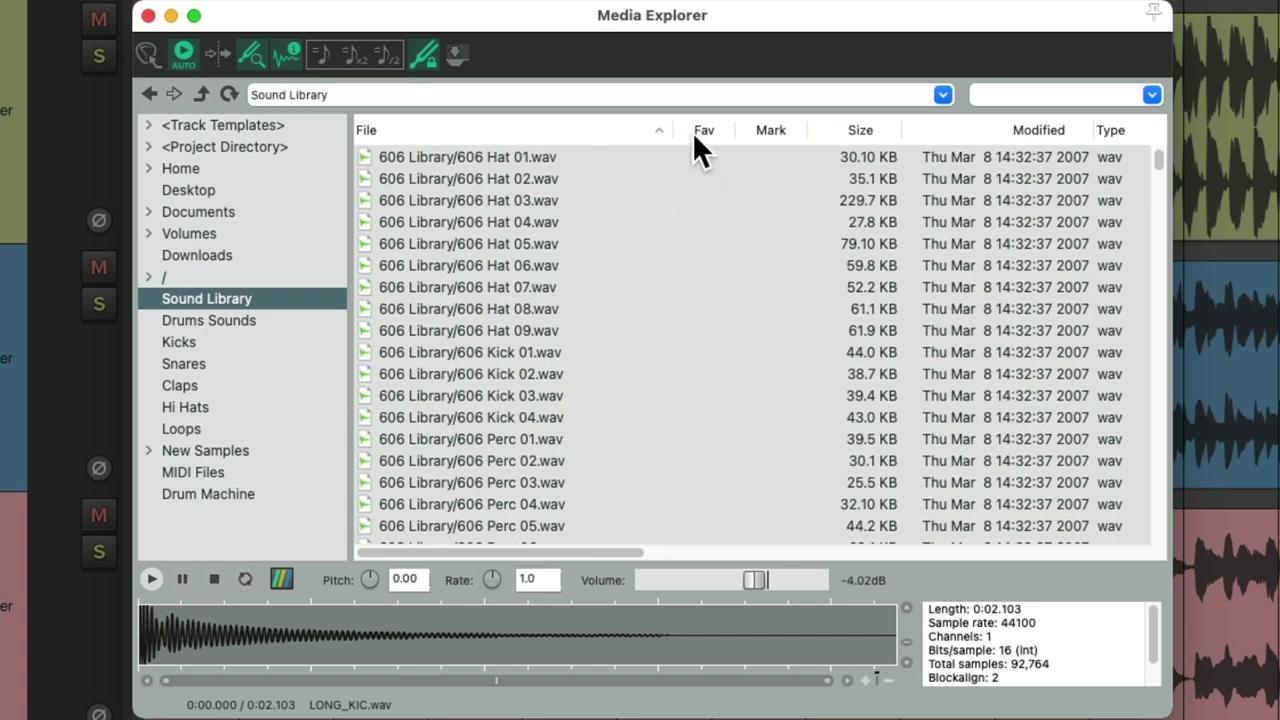
pyautogui.click(704, 131)
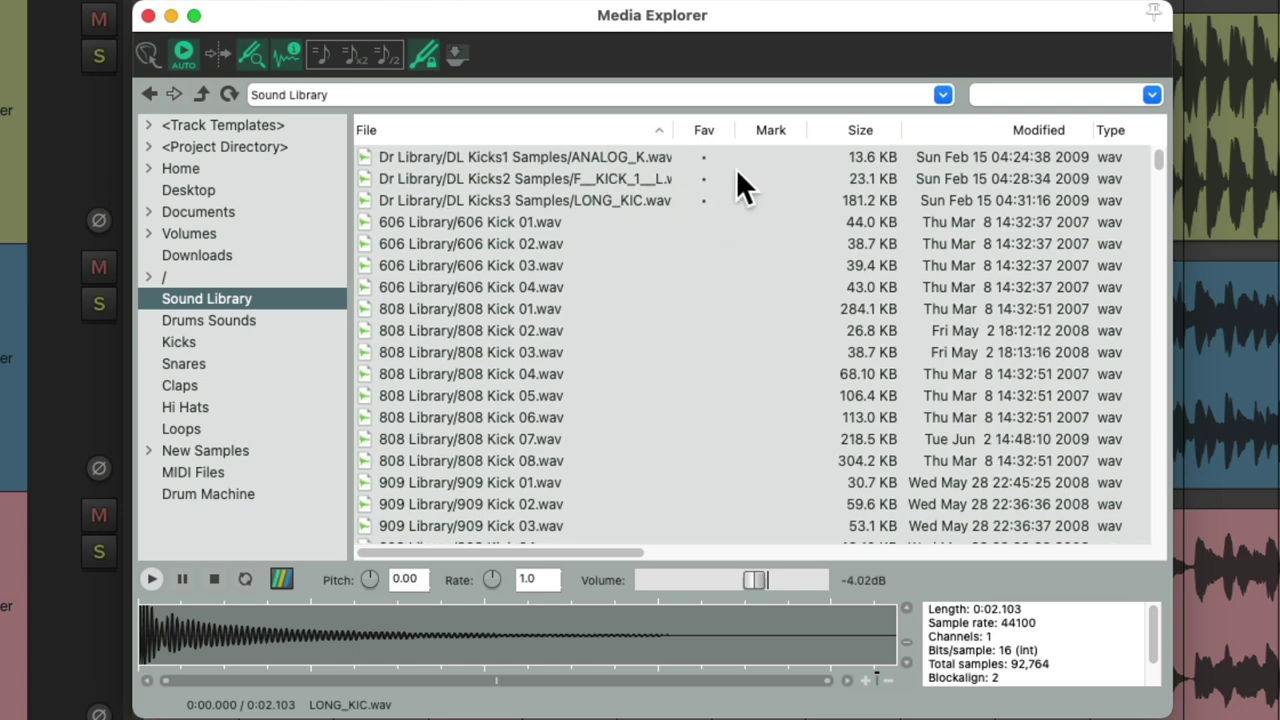
# Preview the three favorite samples ANALOG_K.wav, F__KICK_1__L.wav and LONG_KIC.wav
pyautogui.click(628, 158)
pyautogui.press('Down')
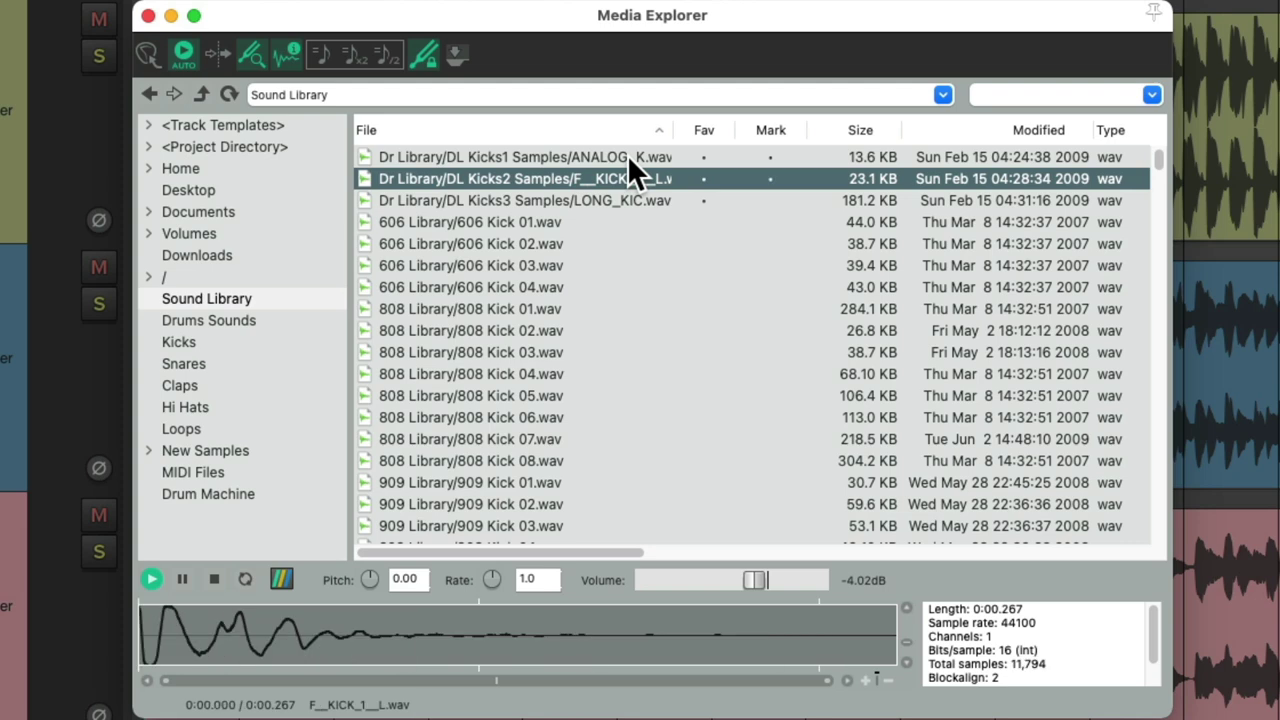
pyautogui.press('Down')
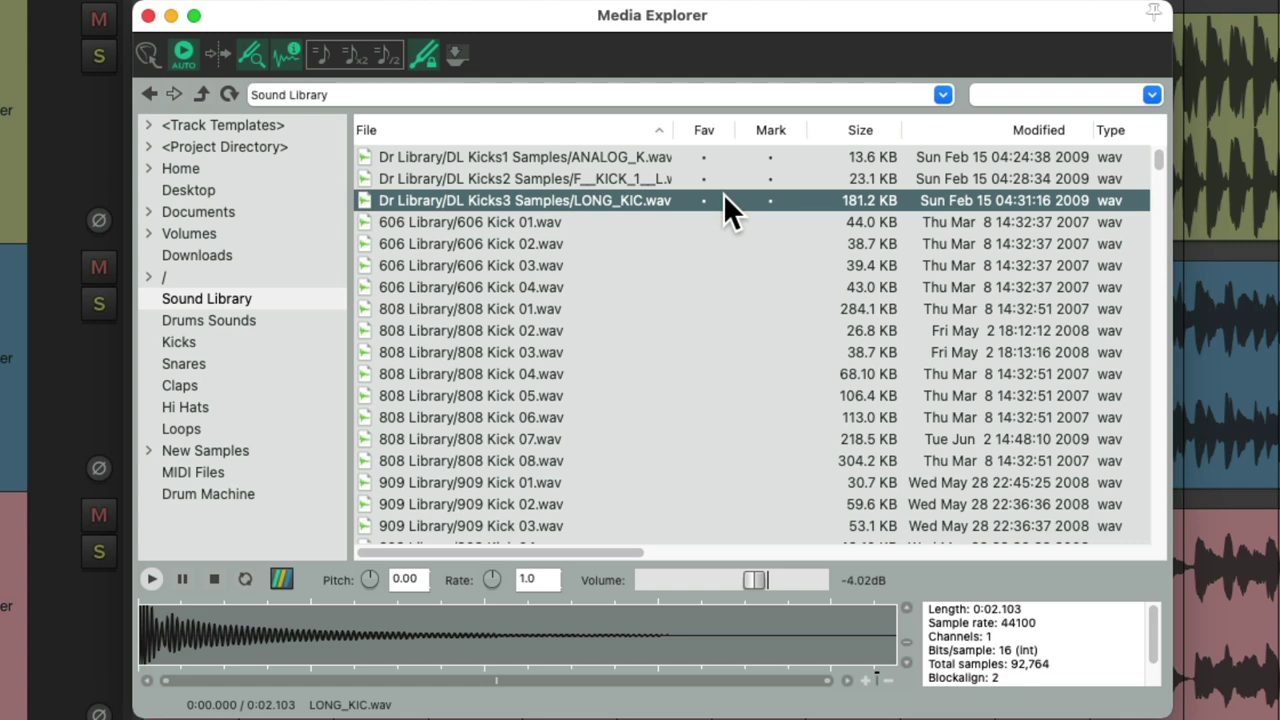
# Add a custom user column with key and description "Quality" and place it directly after the File column
pyautogui.rightClick(612, 128)
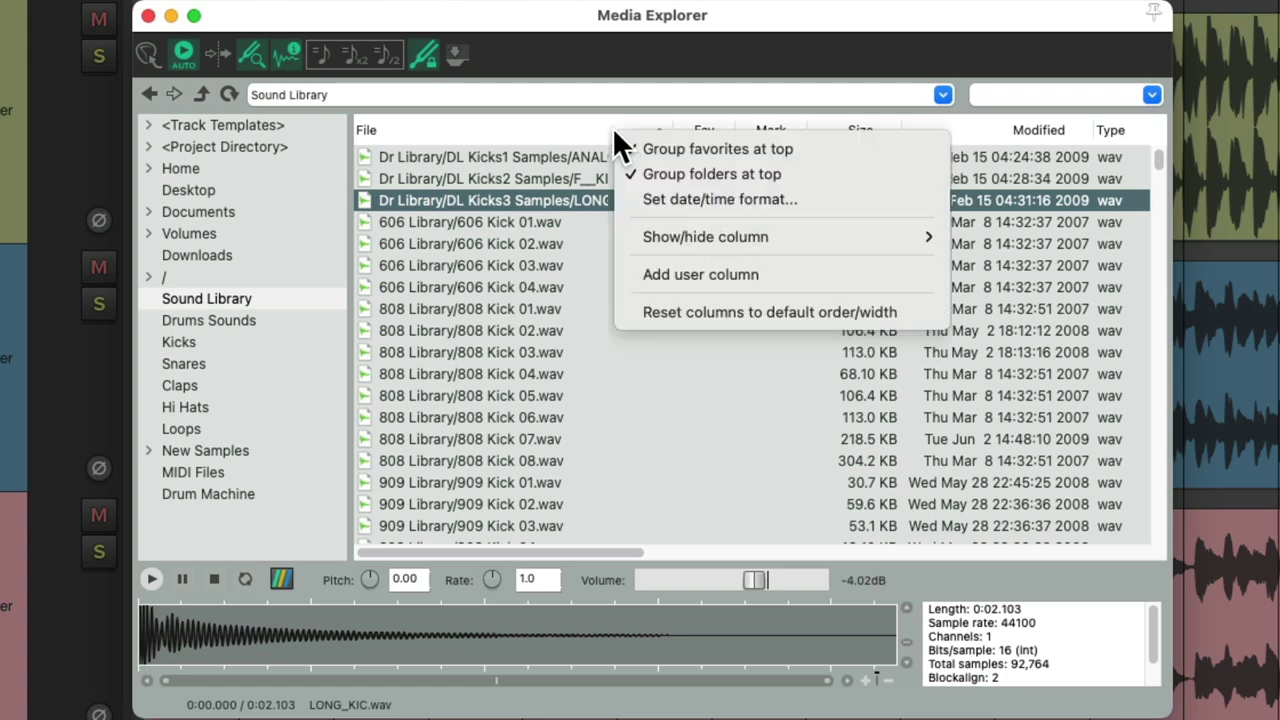
pyautogui.click(627, 272)
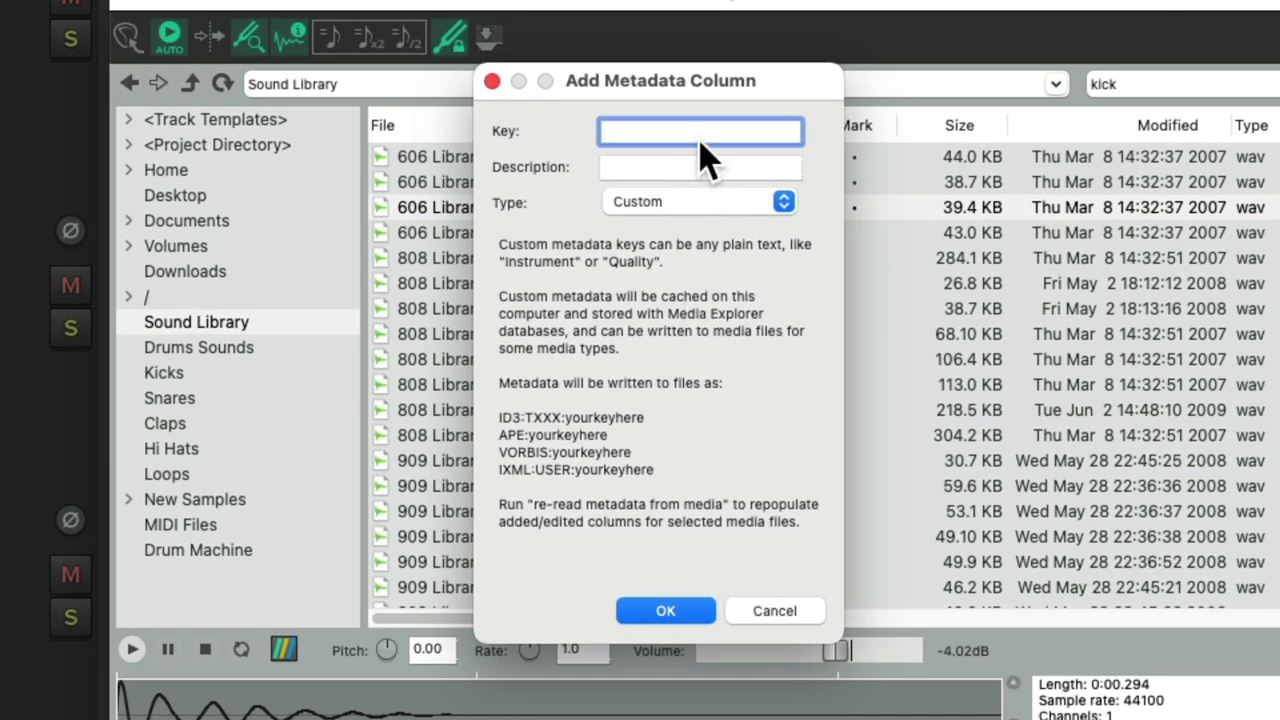
pyautogui.write('Quality')
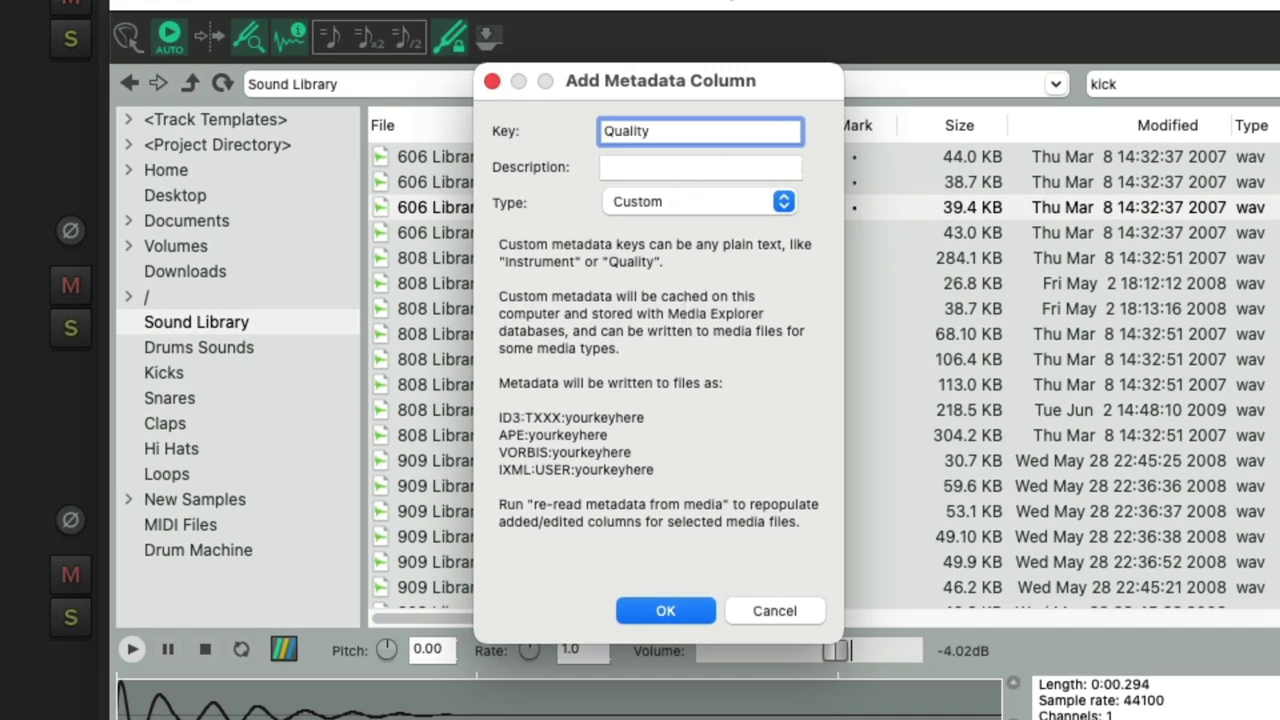
pyautogui.press('Tab')
pyautogui.write('Quality')
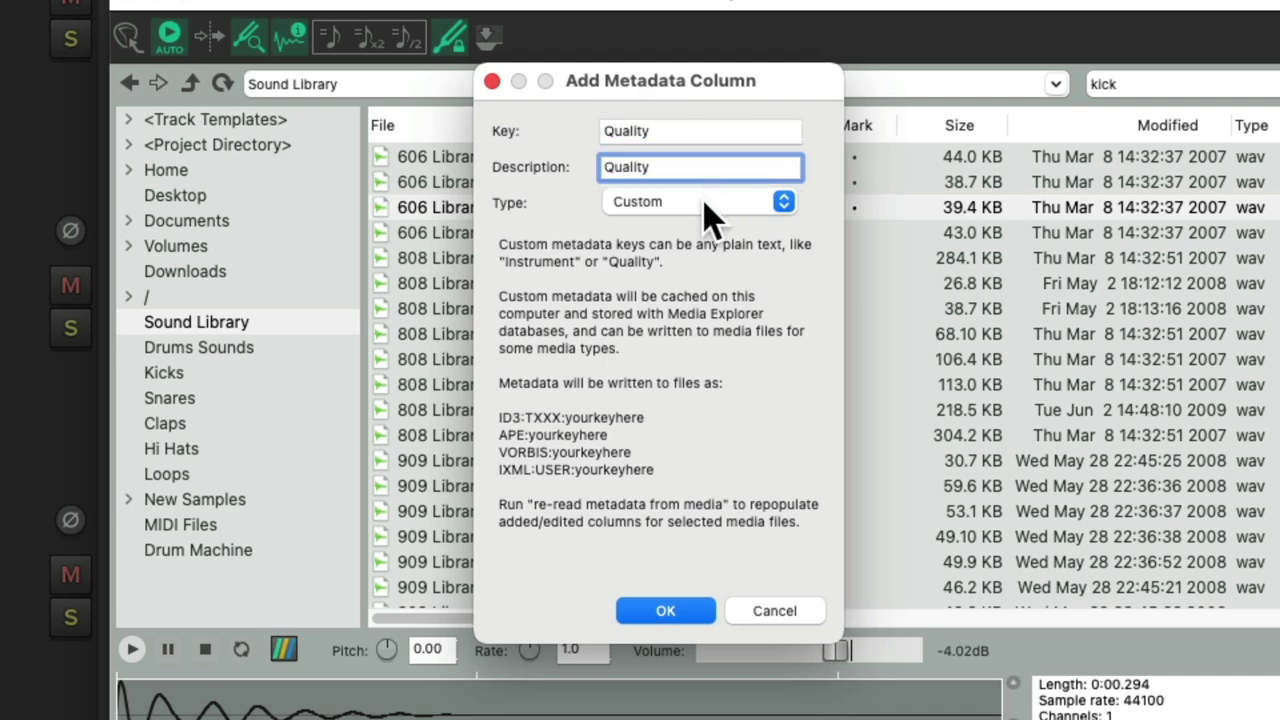
pyautogui.click(665, 611)
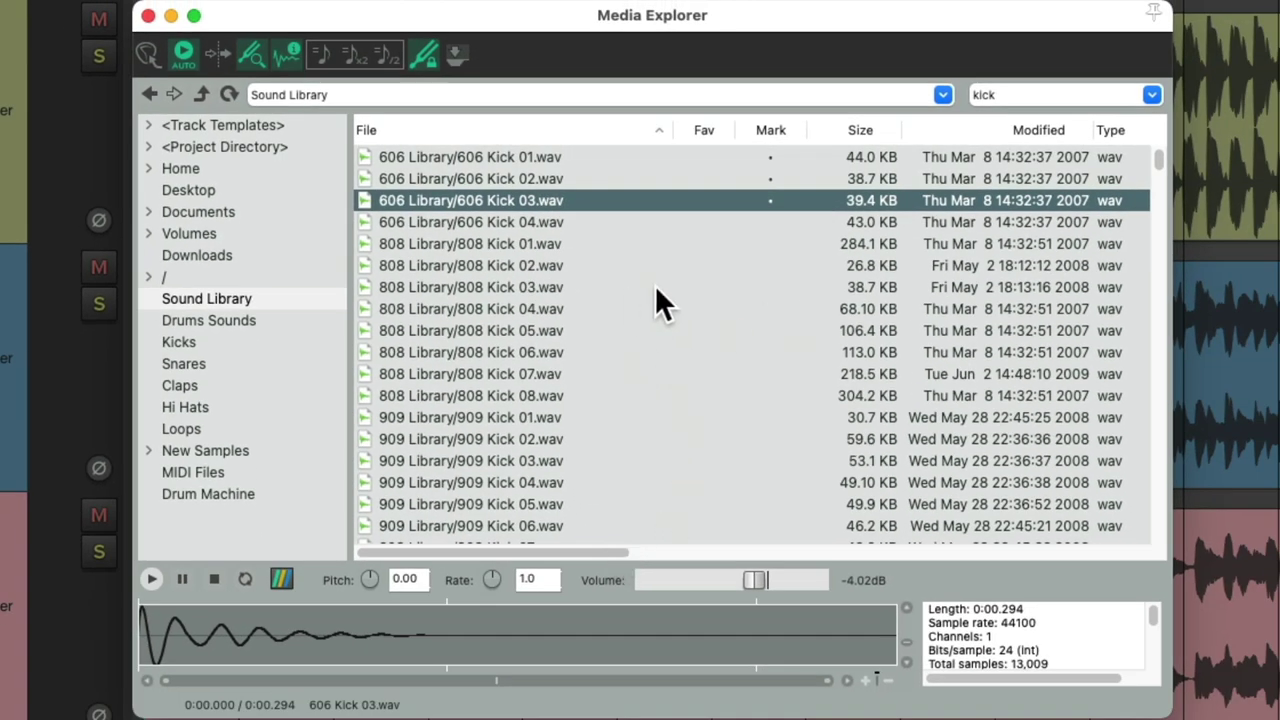
pyautogui.hscroll(10, 783, 312)
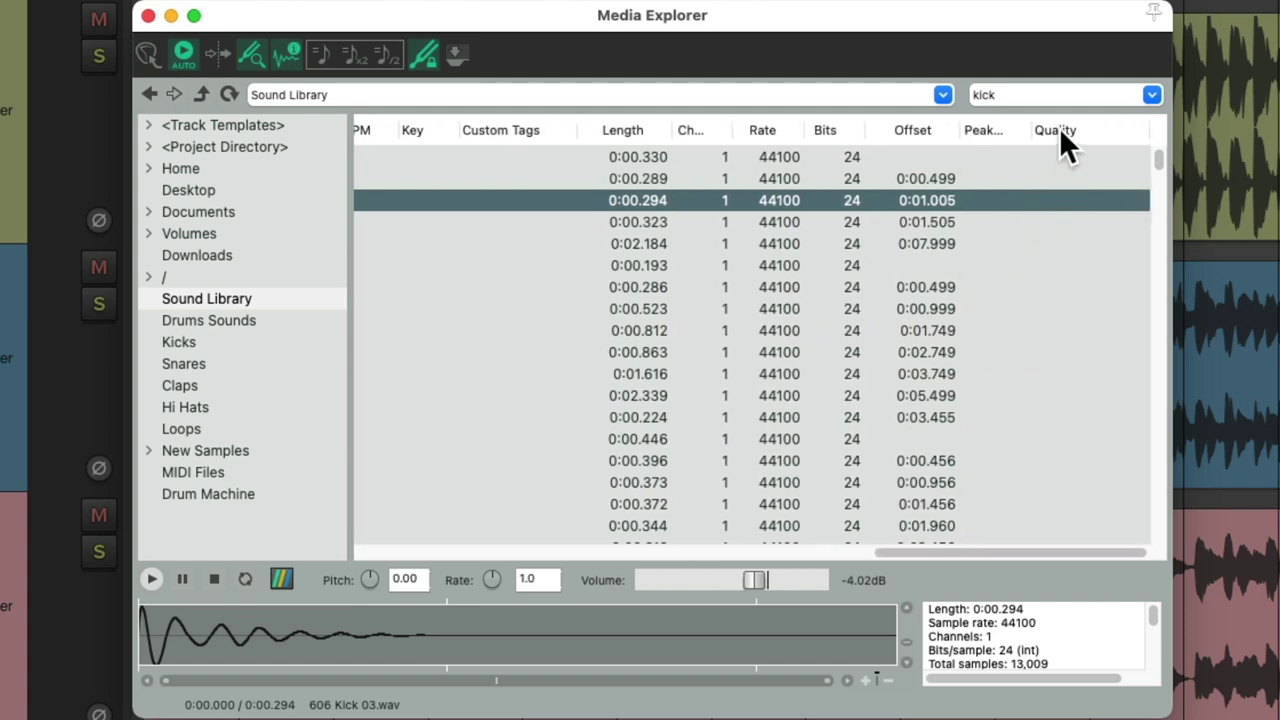
pyautogui.moveTo(1059, 127); pyautogui.dragTo(735, 262)
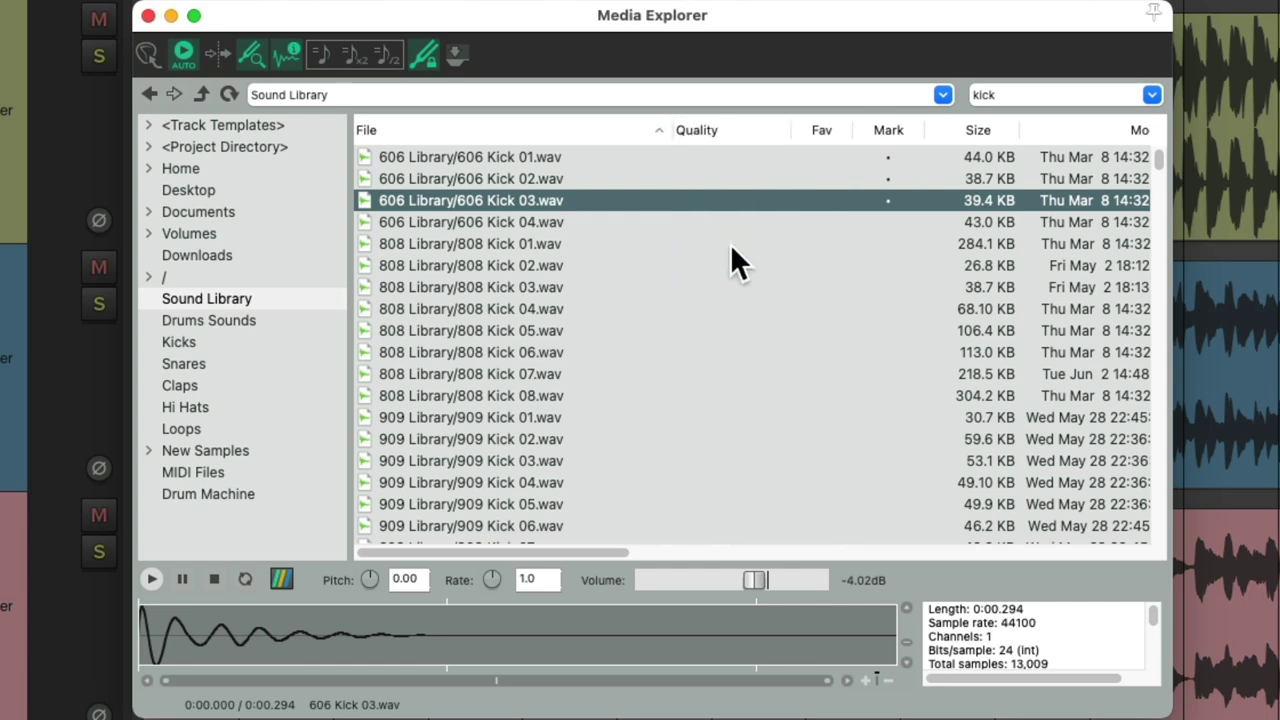
# Hide the Quality user column and show it again
pyautogui.rightClick(600, 140)
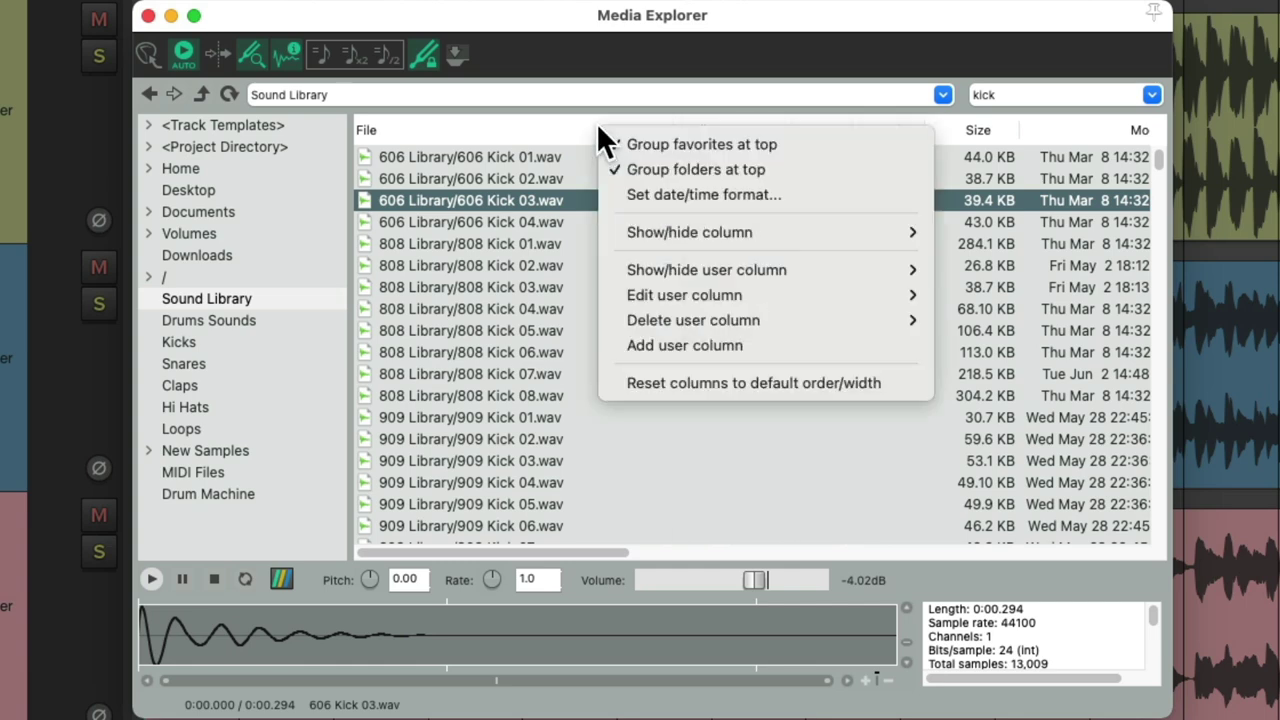
pyautogui.moveTo(618, 231)
pyautogui.moveTo(772, 263)
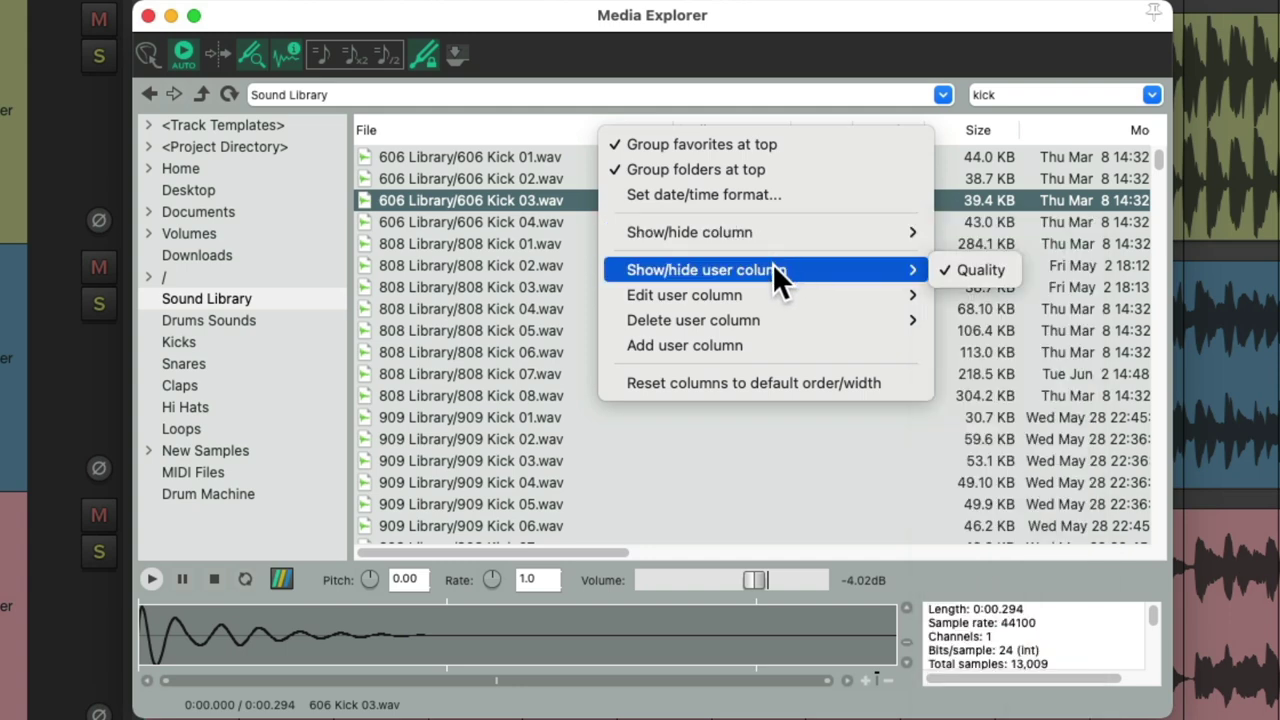
pyautogui.click(980, 269)
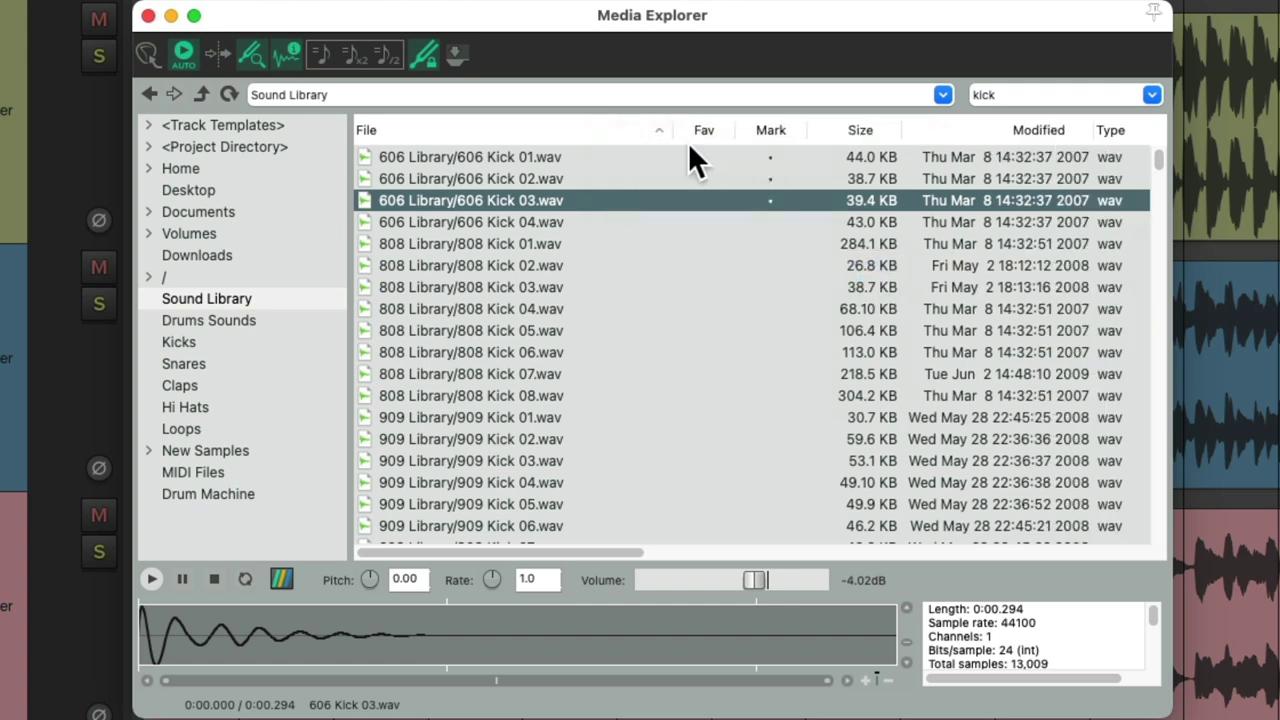
pyautogui.rightClick(614, 133)
pyautogui.moveTo(648, 274)
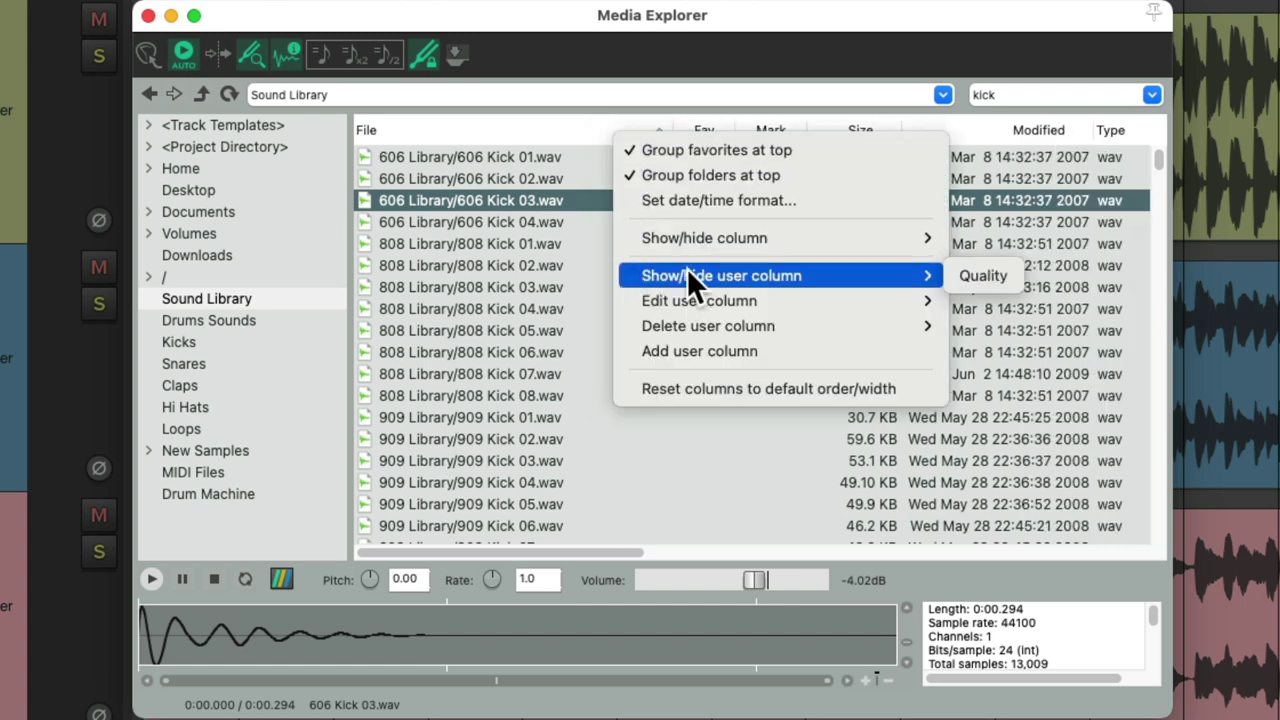
pyautogui.click(1003, 281)
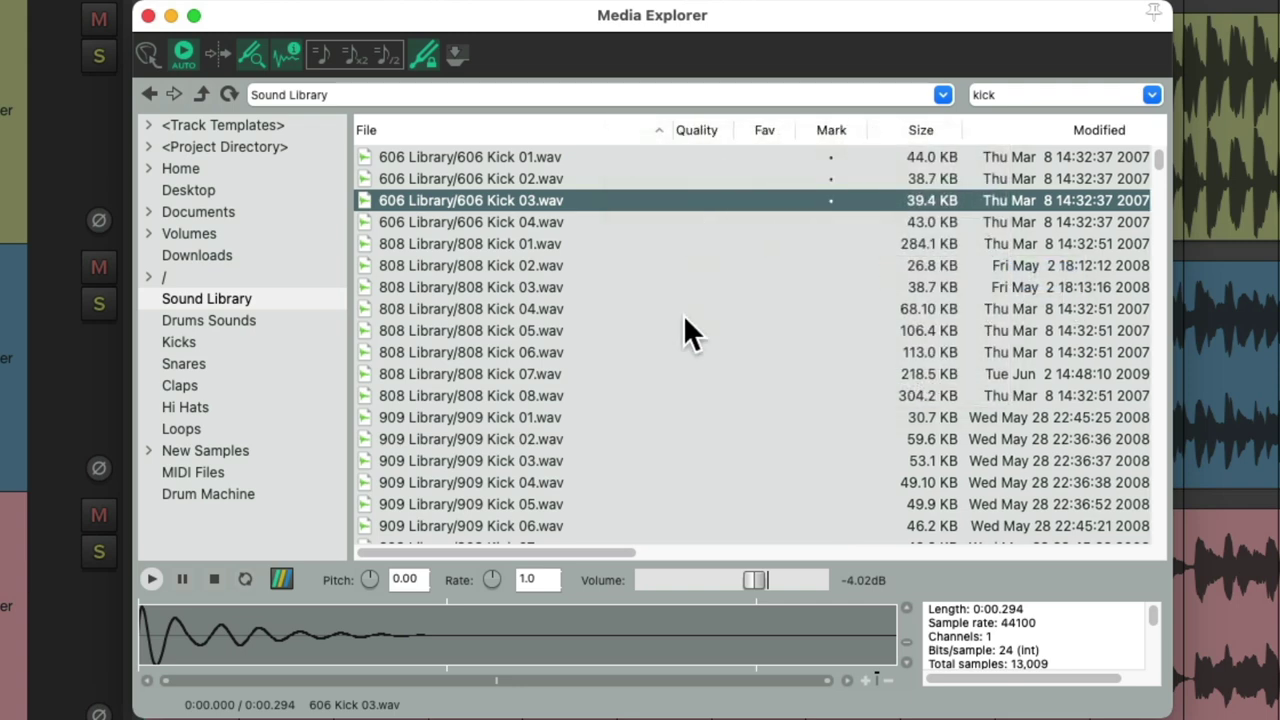
# Enter Quality ratings 1, 2, 3, 4 and 5 for kick0205, kick0206, kick0208, kick0209 and kick0210 in DL Kicks2 Samples
pyautogui.scroll(-15, 686, 320)
pyautogui.scroll(-6, 683, 314)
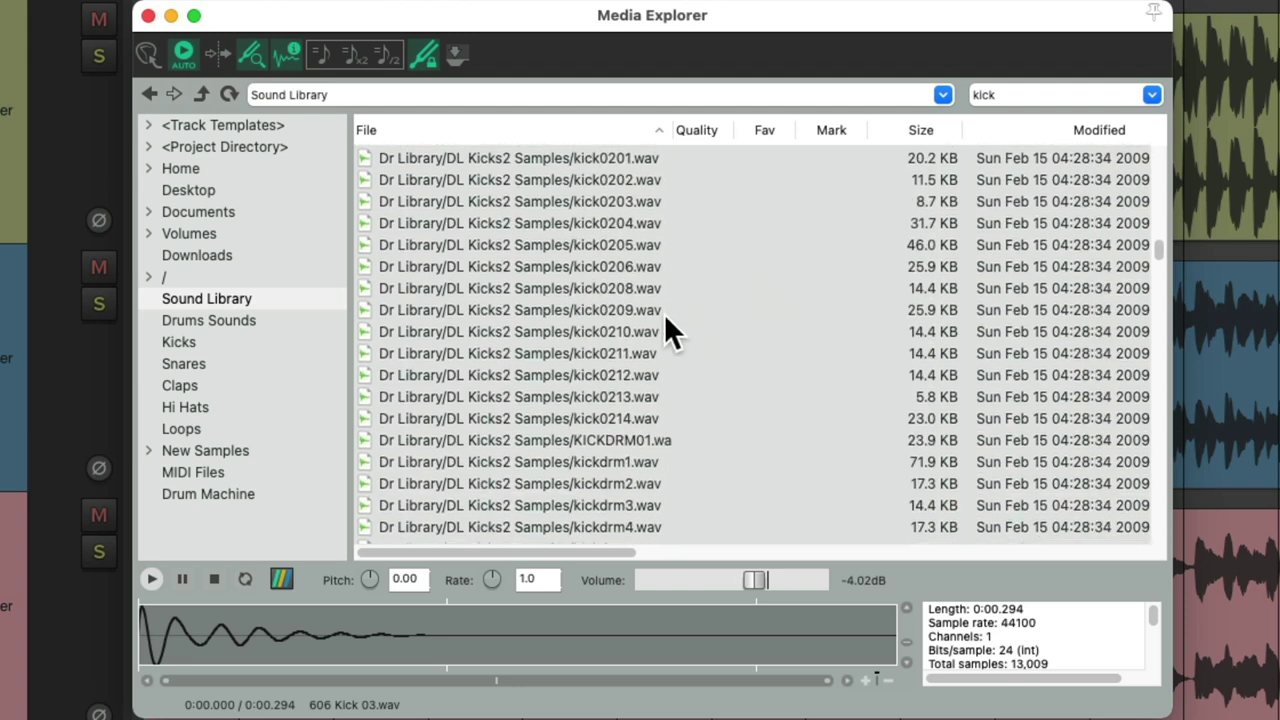
pyautogui.click(697, 245)
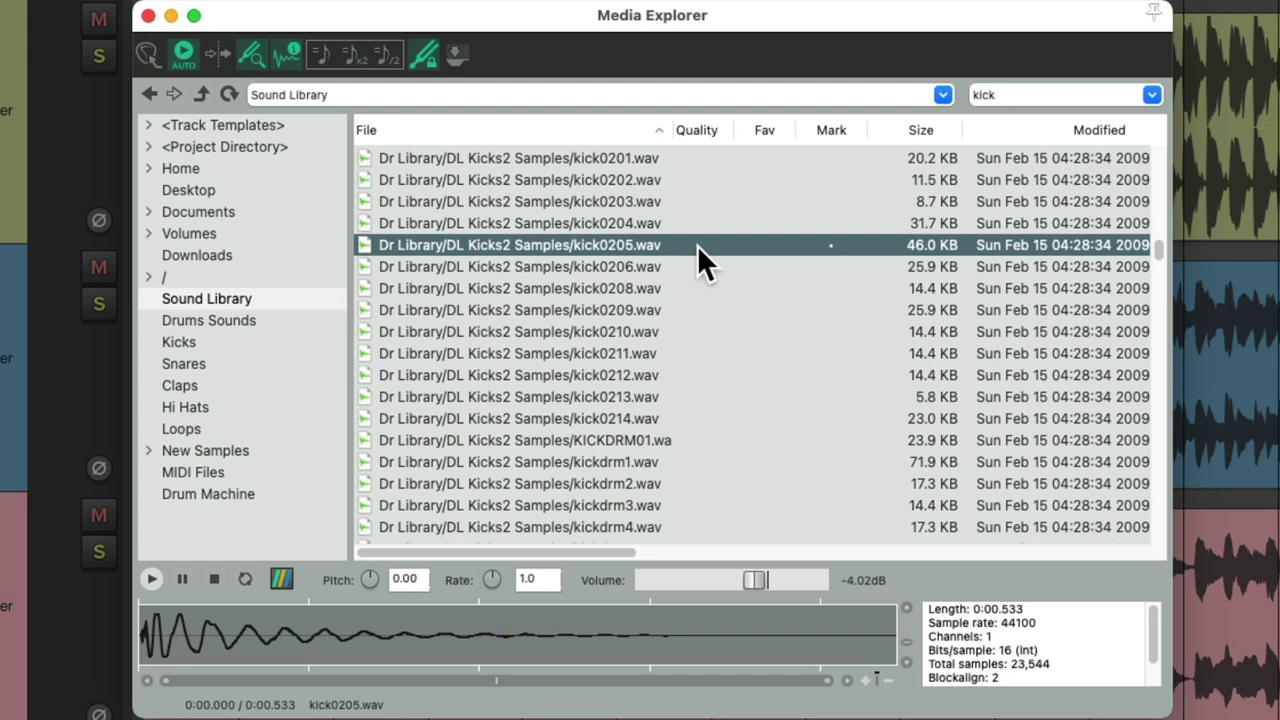
pyautogui.doubleClick(697, 245)
pyautogui.write('1')
pyautogui.press('Return')
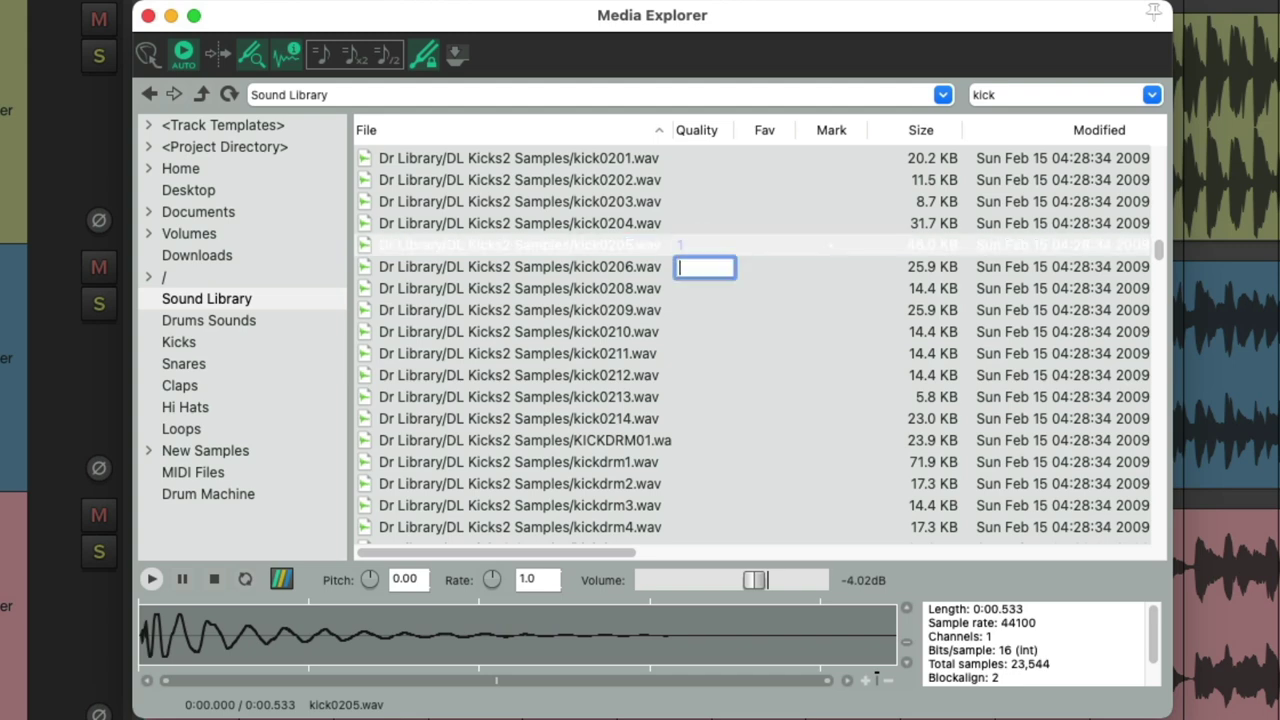
pyautogui.write('2')
pyautogui.press('Return')
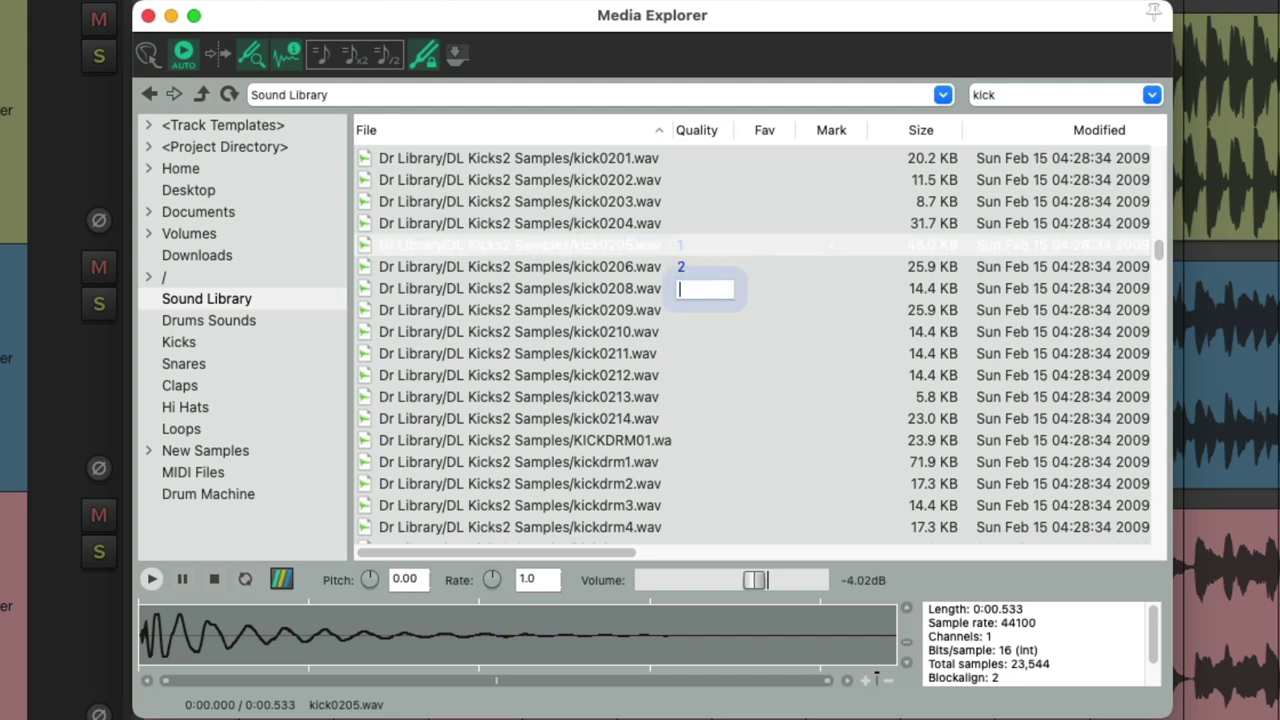
pyautogui.write('3')
pyautogui.press('Return')
pyautogui.write('4')
pyautogui.press('Return')
pyautogui.write('5')
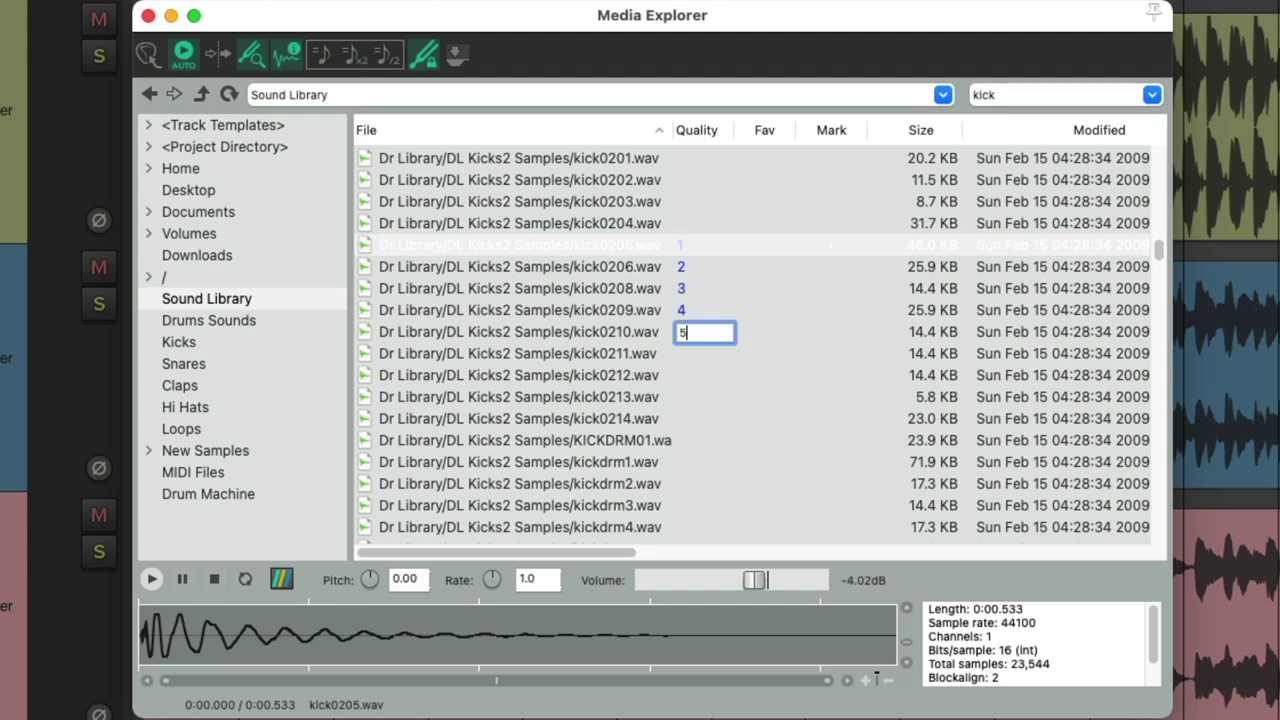
pyautogui.press('Return')
# Rate the DL Kicks2 samples from kick0211.wav to kla2.wav in Quality with 4, 3, 2, 1, repeatedly counting up to 5 and down to 1
pyautogui.write('4')
pyautogui.press('Return')
pyautogui.write('3')
pyautogui.press('Return')
pyautogui.write('2')
pyautogui.press('Return')
pyautogui.write('1 2 3 4 5 4 3 2 1 2 3 4 5 4 3 2')
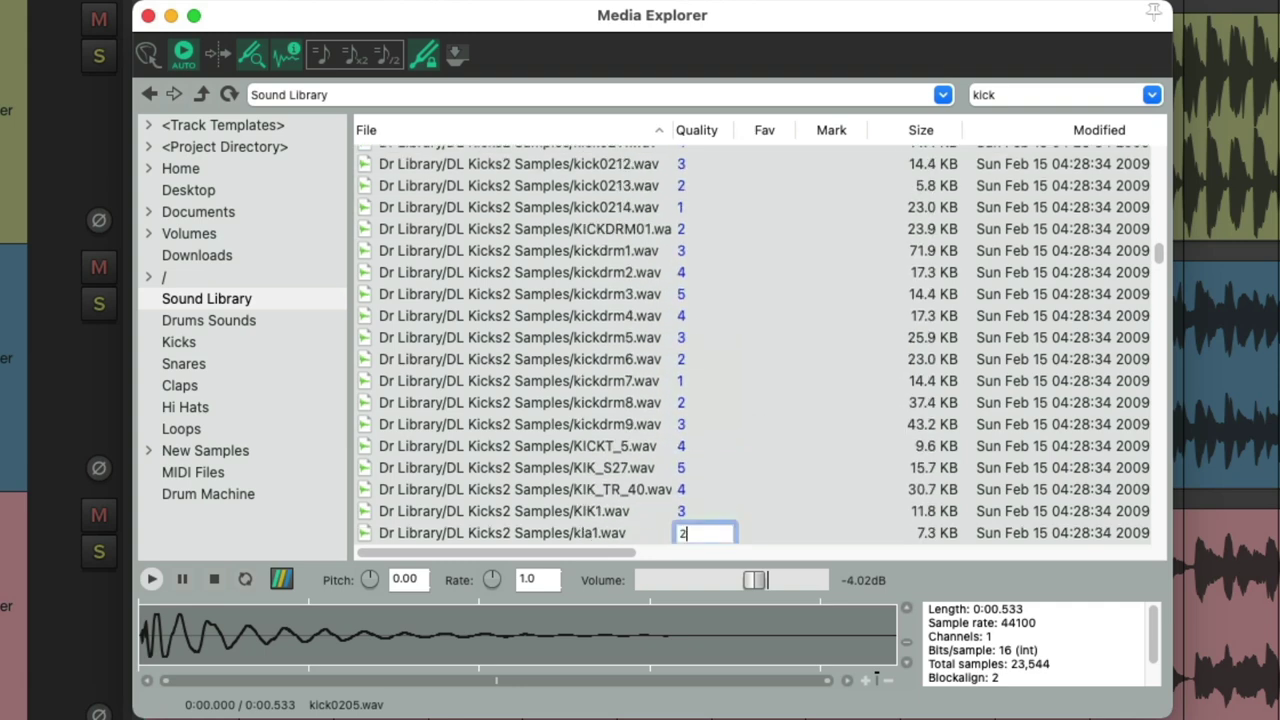
pyautogui.press('Return')
pyautogui.write('1')
pyautogui.press('Return')
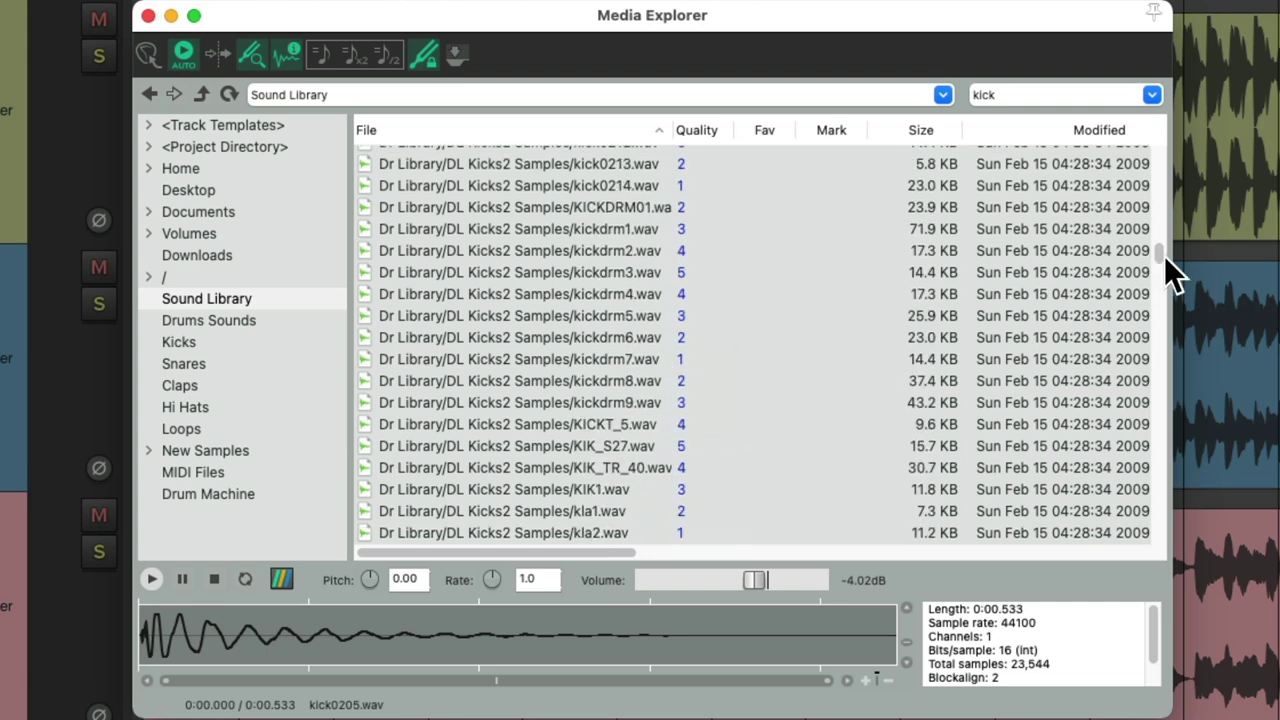
# Sort the files by Quality in ascending order, preview the samples from kick0214.wav to kickdrm6.wav, and review the remaining ratings
pyautogui.moveTo(1160, 254); pyautogui.dragTo(1157, 40)
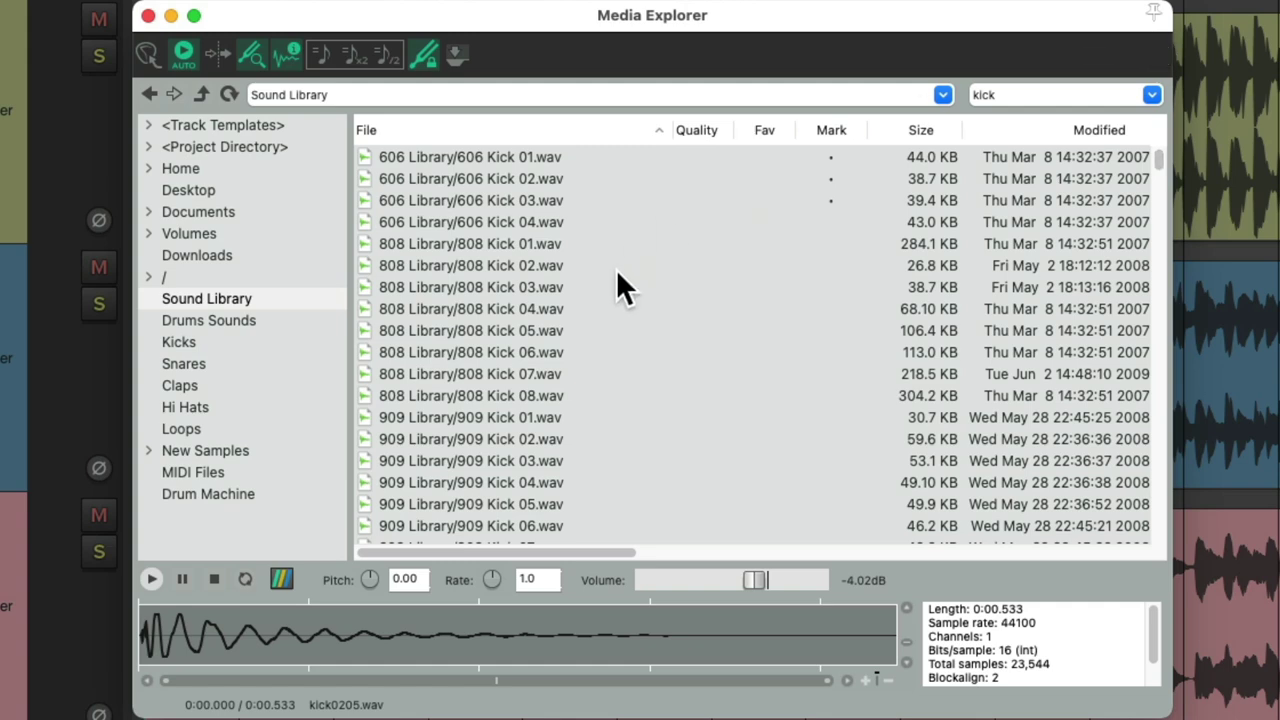
pyautogui.click(704, 128)
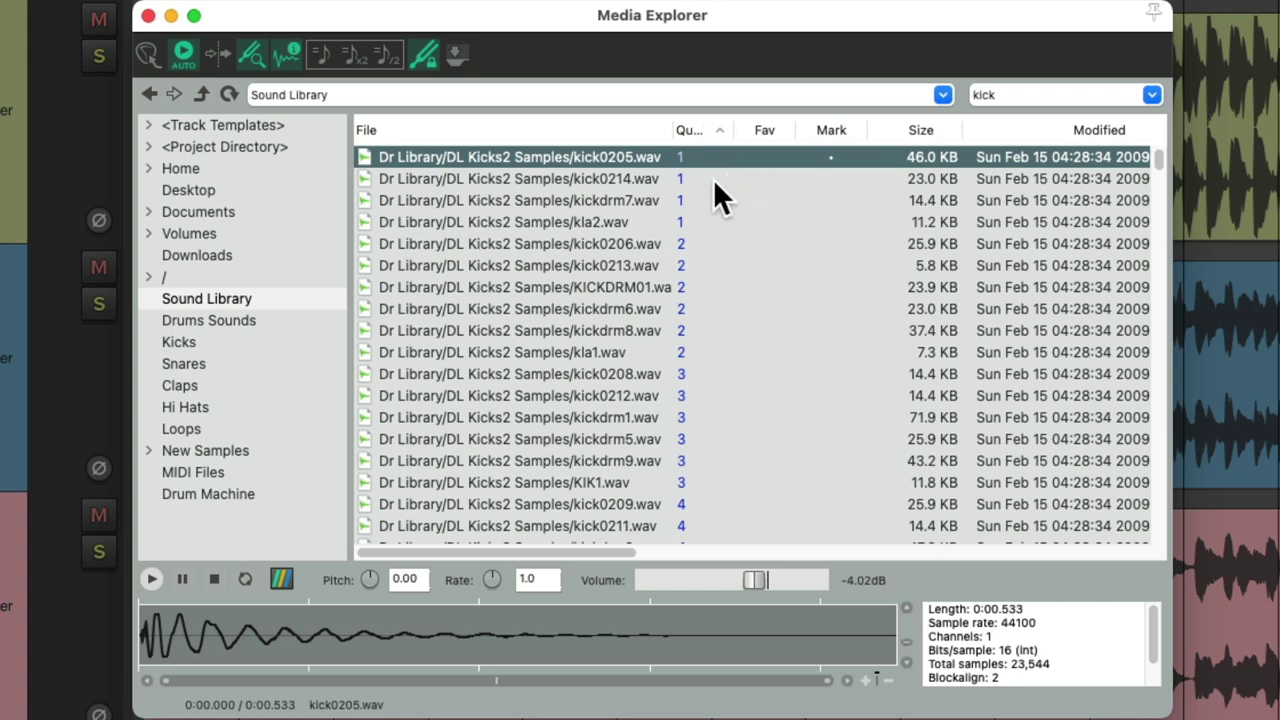
pyautogui.press('Down')
pyautogui.press('Down')
pyautogui.press('Down')
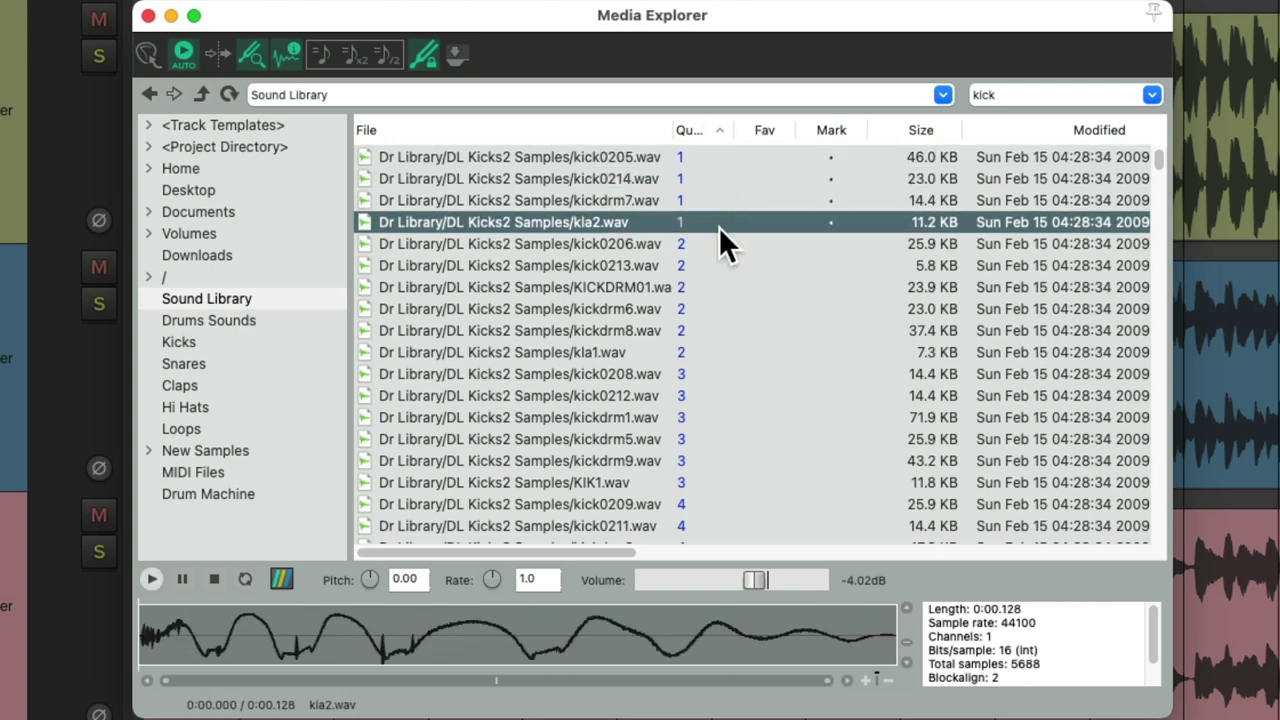
pyautogui.press('Down')
pyautogui.press('Down')
pyautogui.press('Down')
pyautogui.press('Down')
pyautogui.scroll(-2, 763, 412)
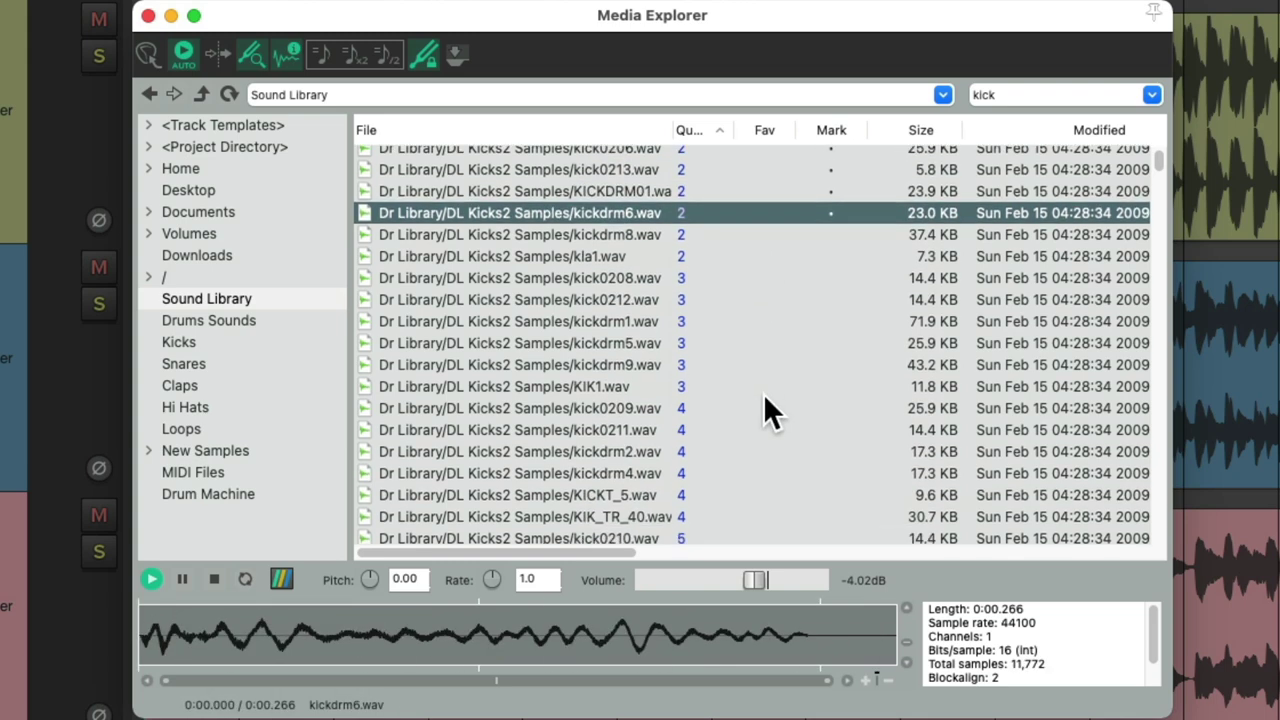
pyautogui.scroll(-3, 750, 400)
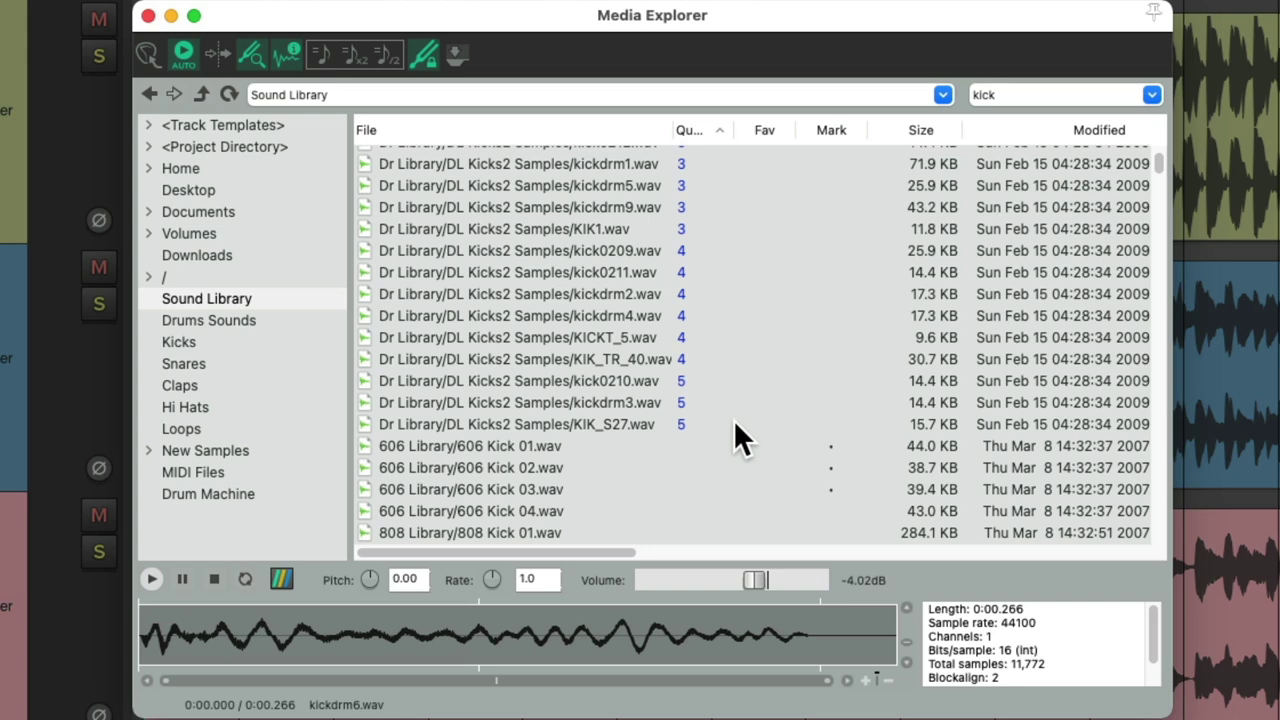
pyautogui.scroll(5, 733, 418)
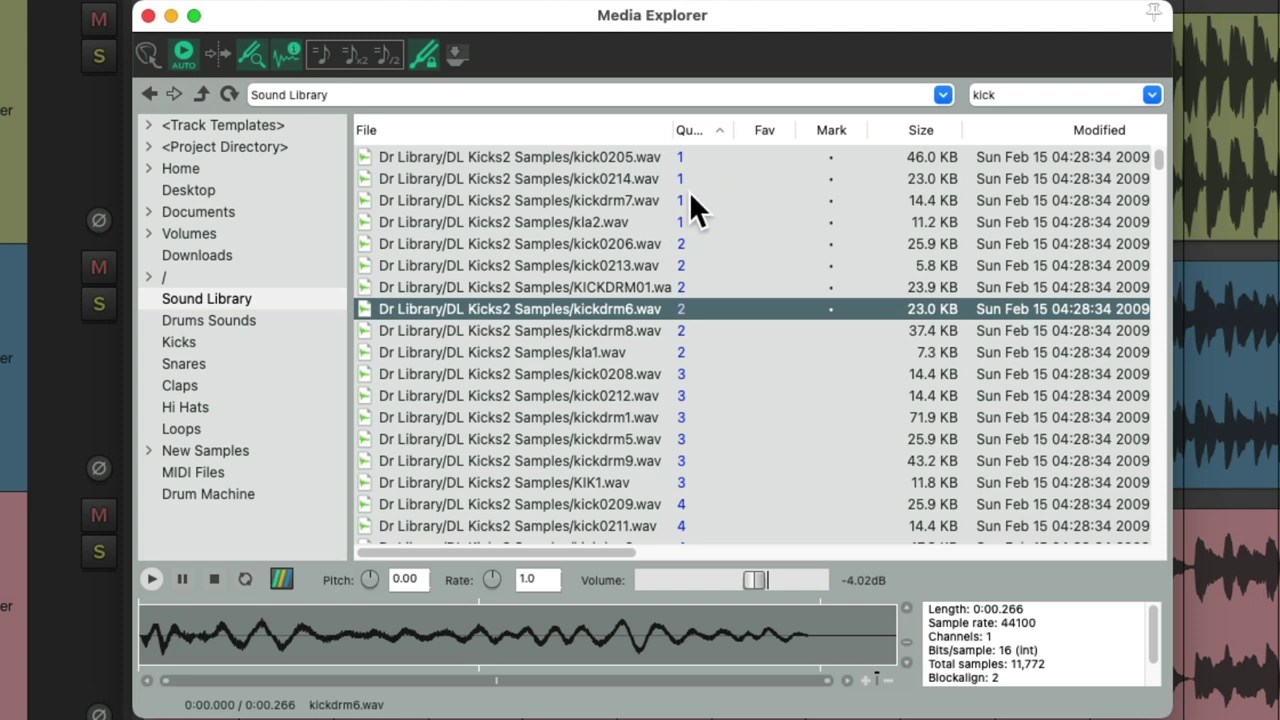
# Delete the Quality user column
pyautogui.rightClick(692, 122)
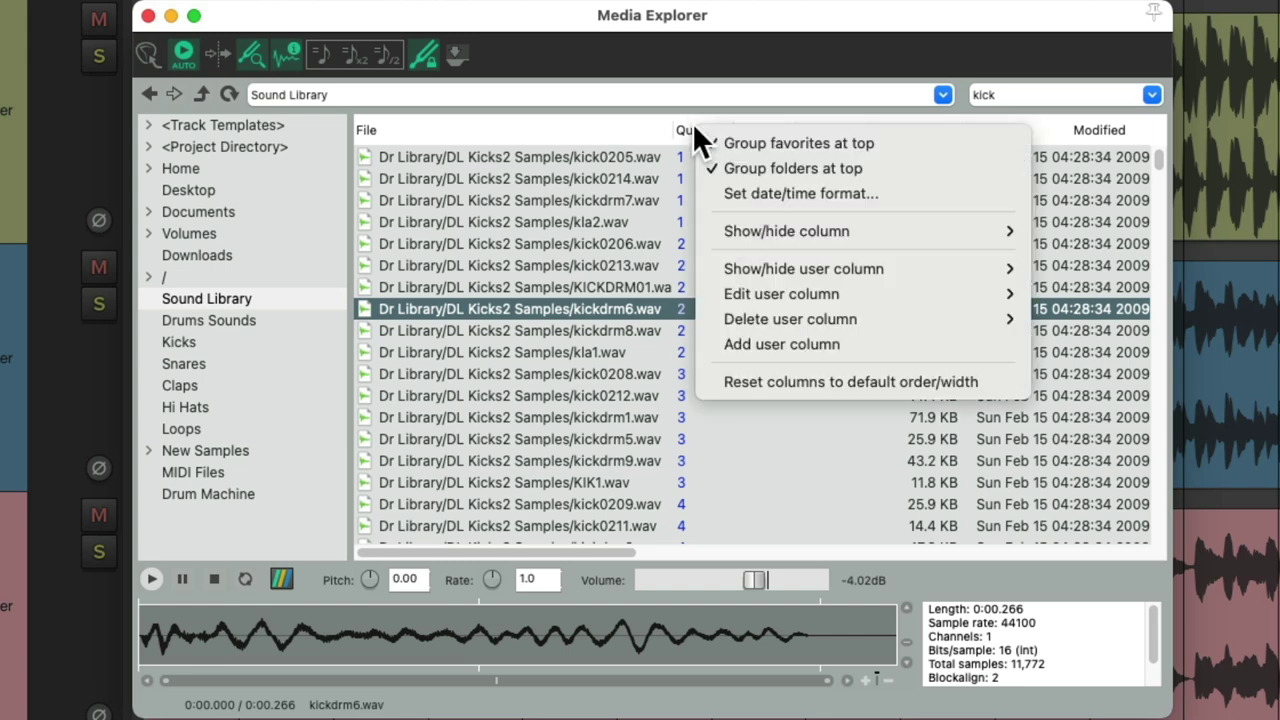
pyautogui.moveTo(727, 320)
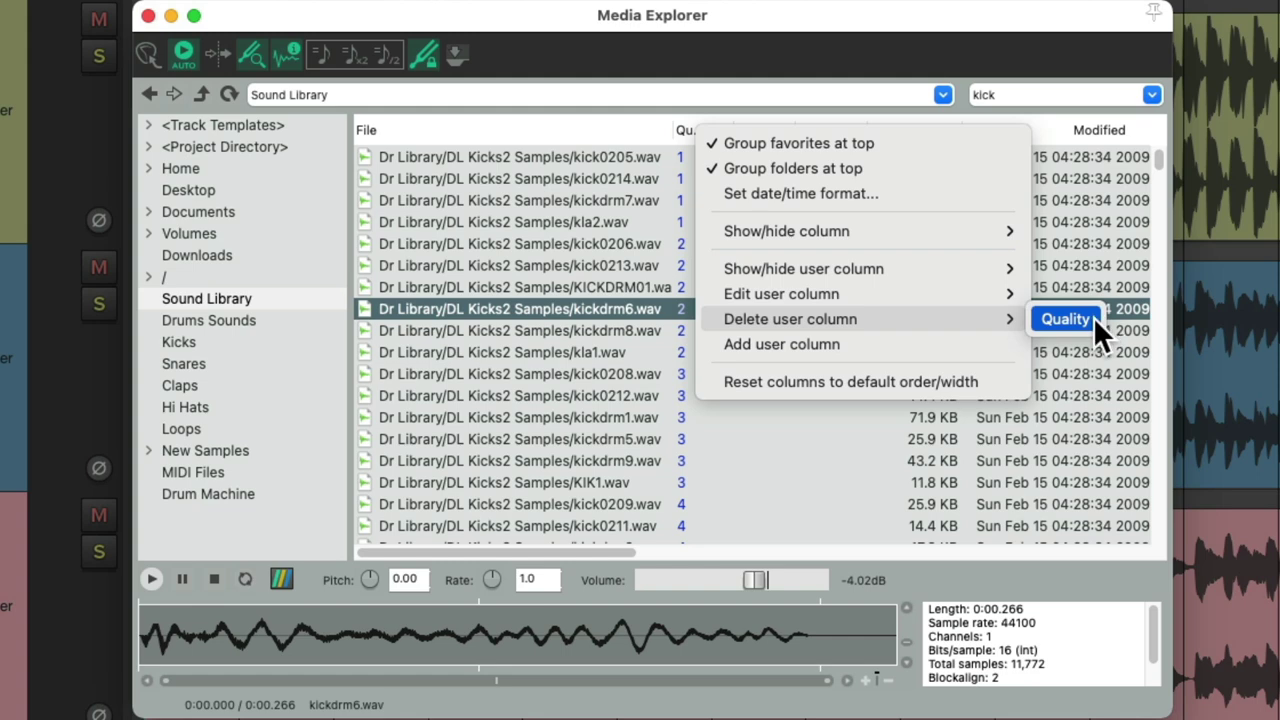
pyautogui.click(1066, 319)
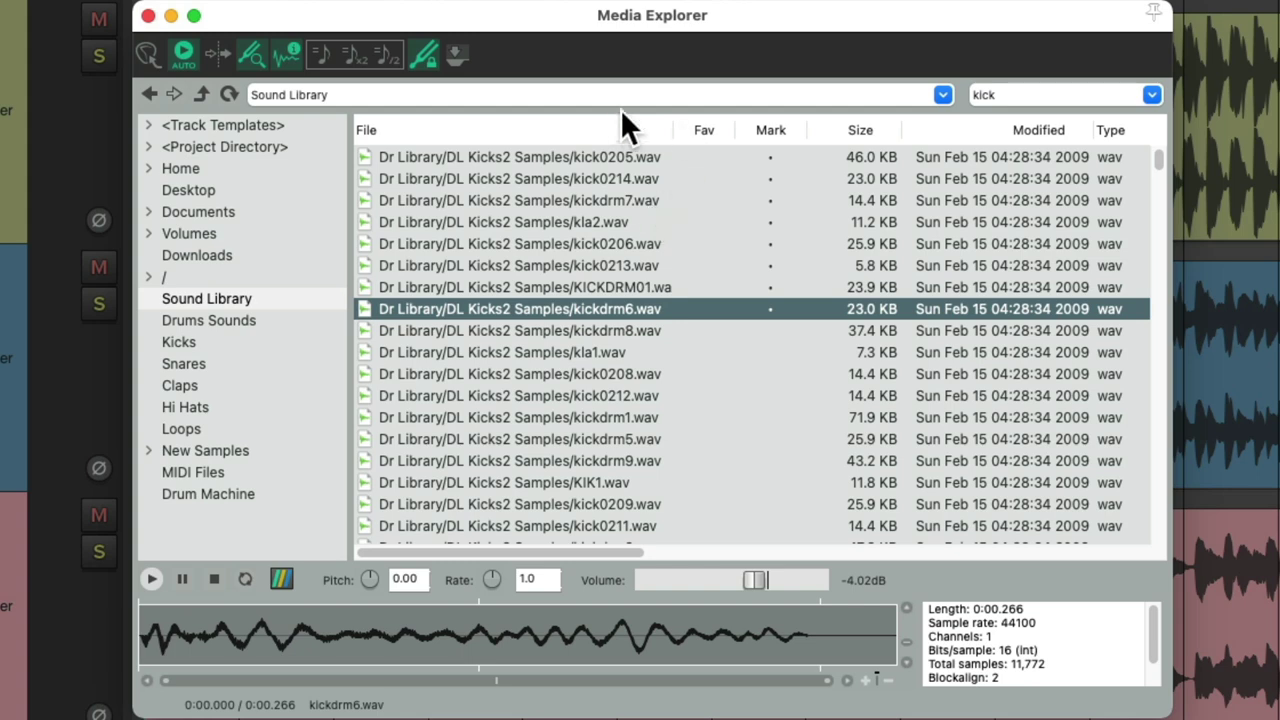
# Add a custom user column with key and description "Project" and bring it into view
pyautogui.rightClick(598, 127)
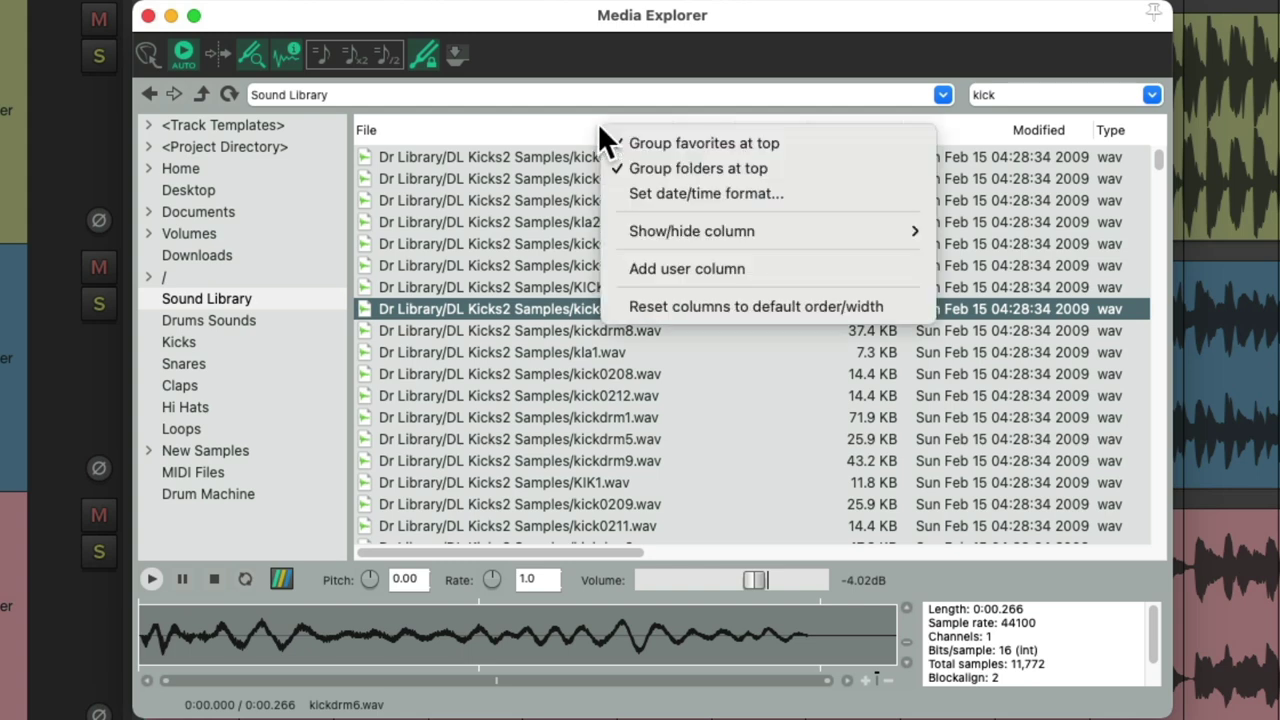
pyautogui.click(616, 271)
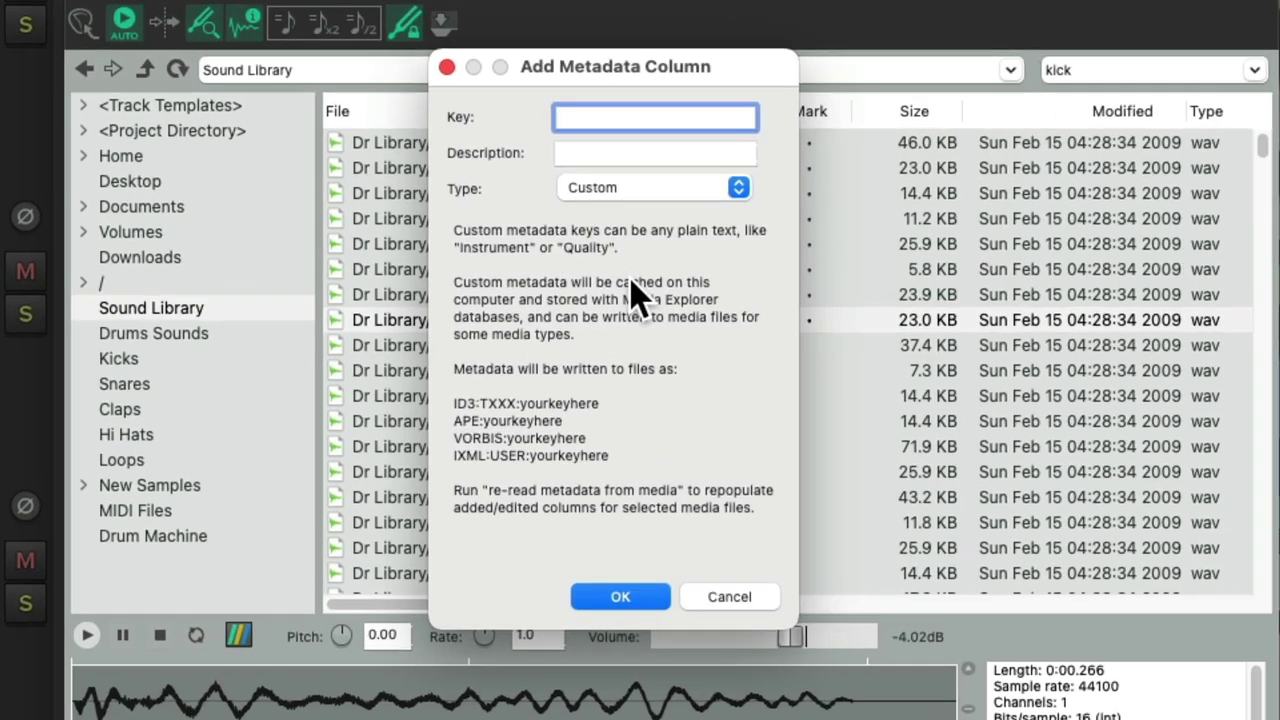
pyautogui.write('Project')
pyautogui.press('Tab')
pyautogui.write('Project')
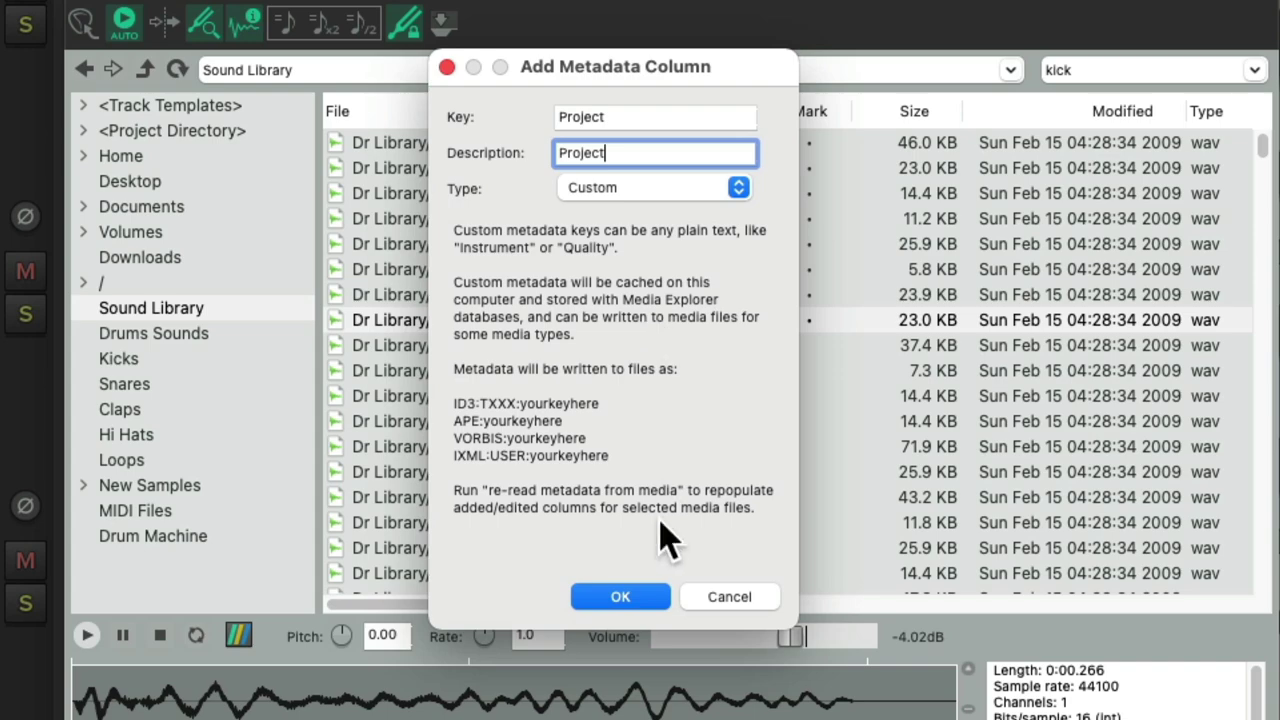
pyautogui.click(651, 603)
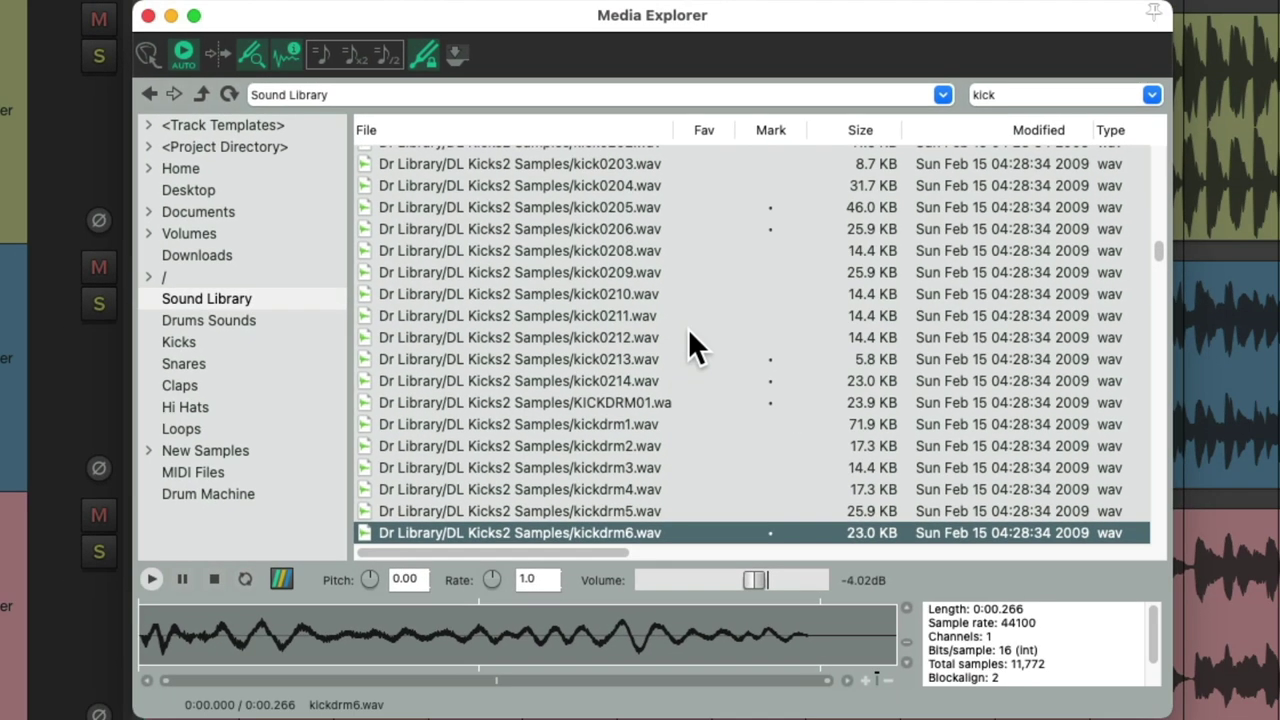
pyautogui.hscroll(10, 688, 333)
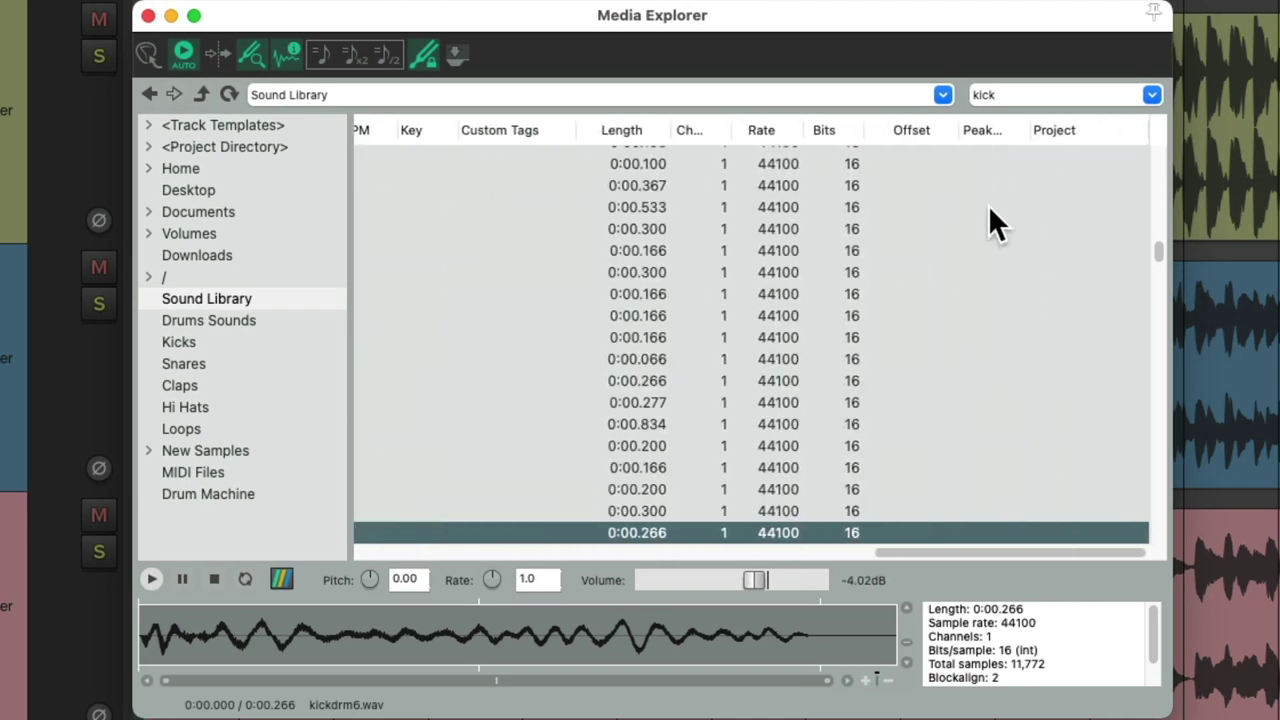
# Move the Project column directly after the File column and set the project of kick0210.wav to "Radio Candy"
pyautogui.moveTo(1066, 143); pyautogui.dragTo(740, 136)
pyautogui.moveTo(1157, 255); pyautogui.dragTo(1141, 75)
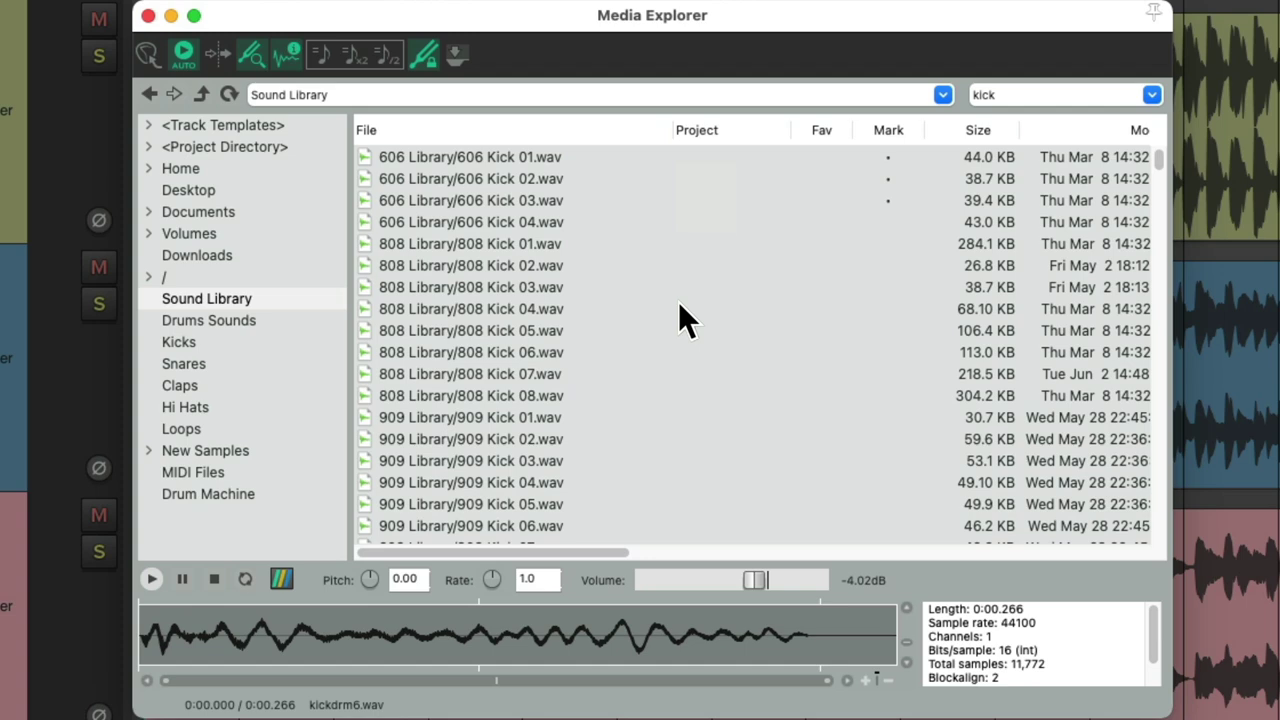
pyautogui.scroll(-10, 680, 308)
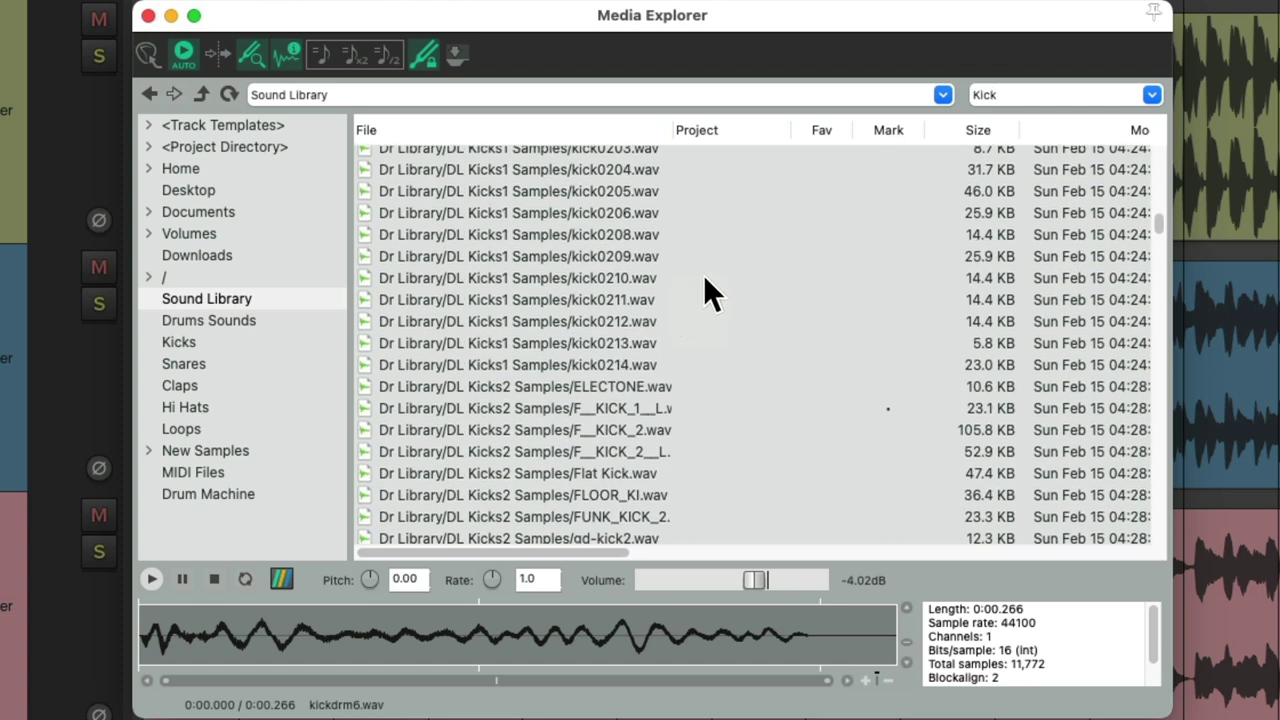
pyautogui.click(704, 279)
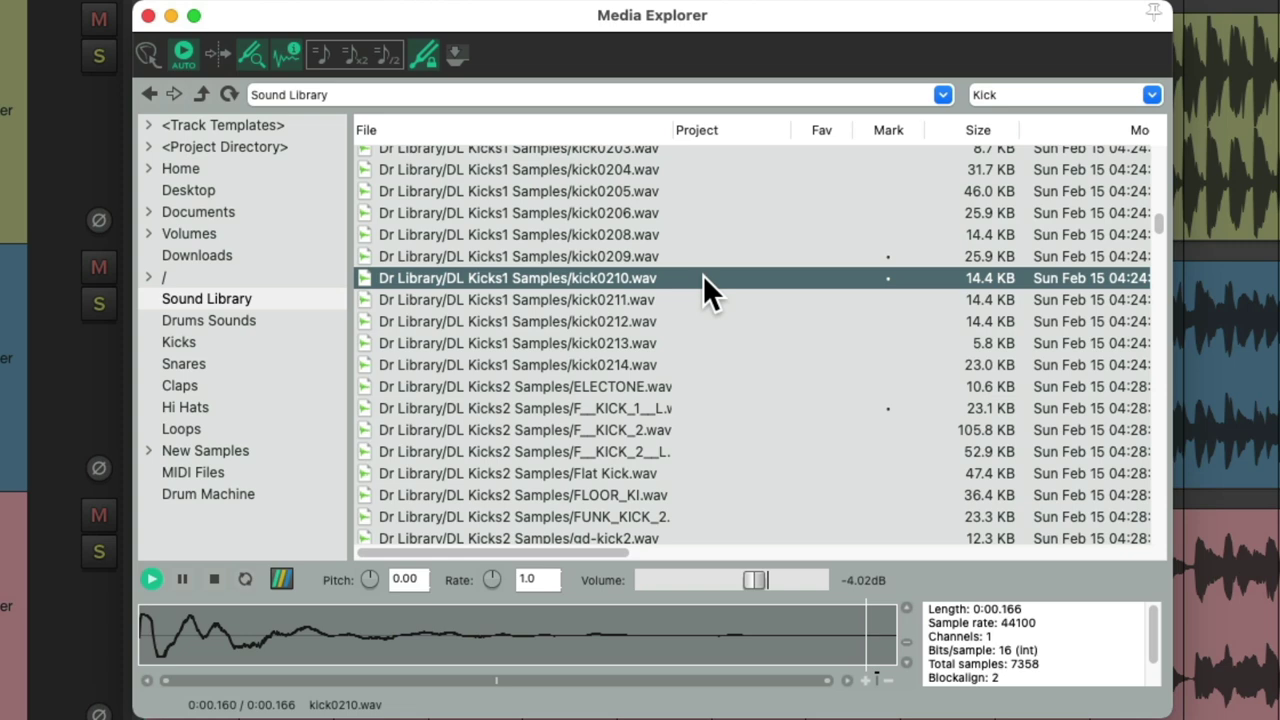
pyautogui.click(715, 278)
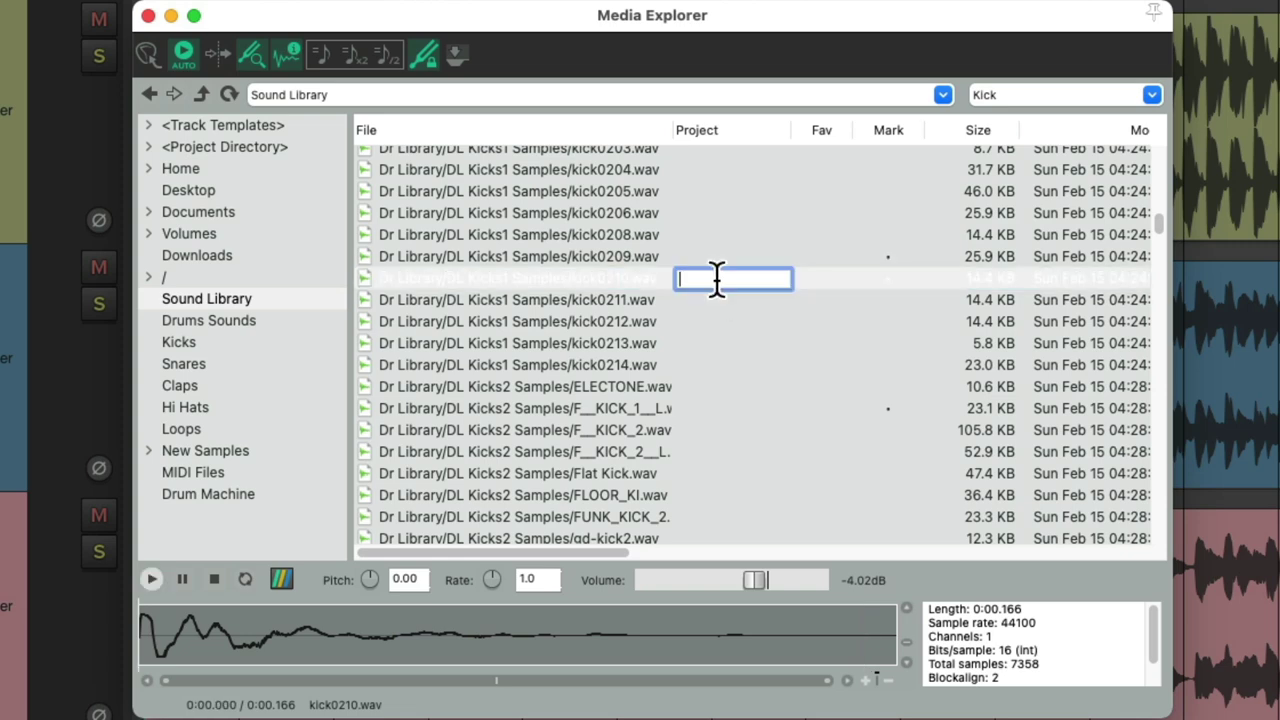
pyautogui.write('Radio Candy')
pyautogui.press('Return')
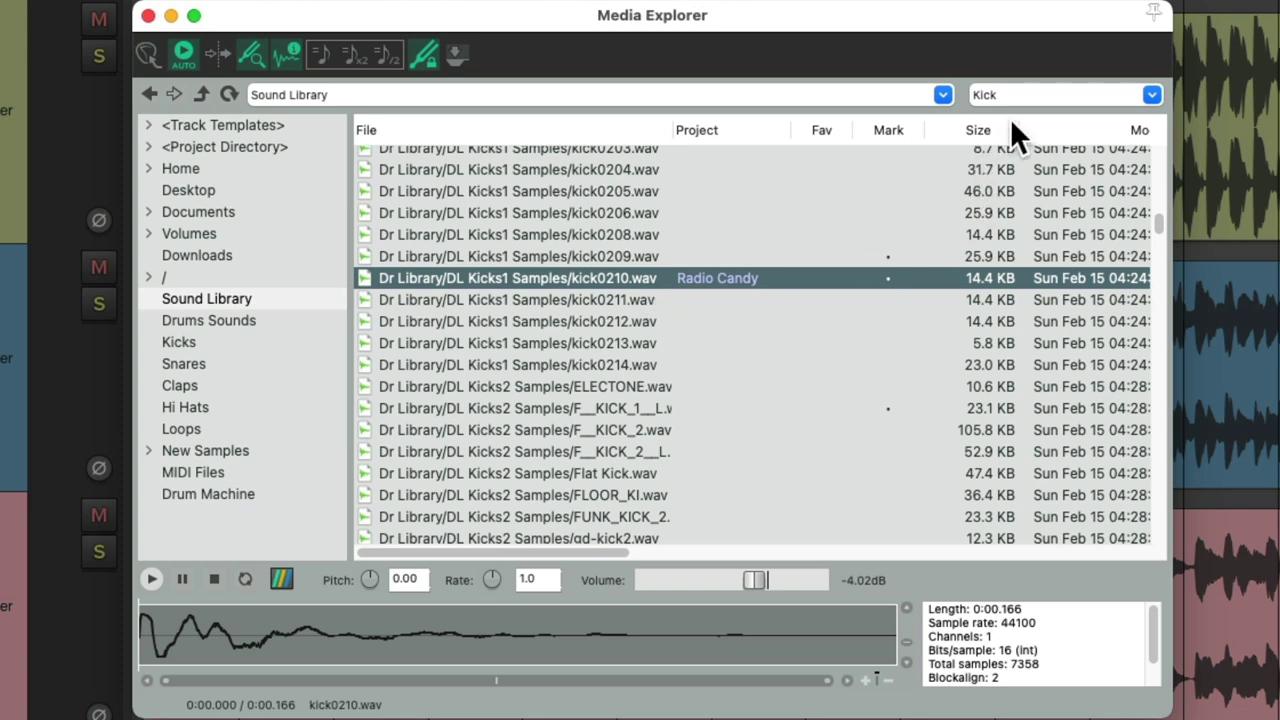
# Filter the library for "Snare" and set the project of SD23.wav in DL Snares2 Samples to "Radio Candy"
pyautogui.doubleClick(1020, 94)
pyautogui.write('Snare')
pyautogui.scroll(-15, 747, 210)
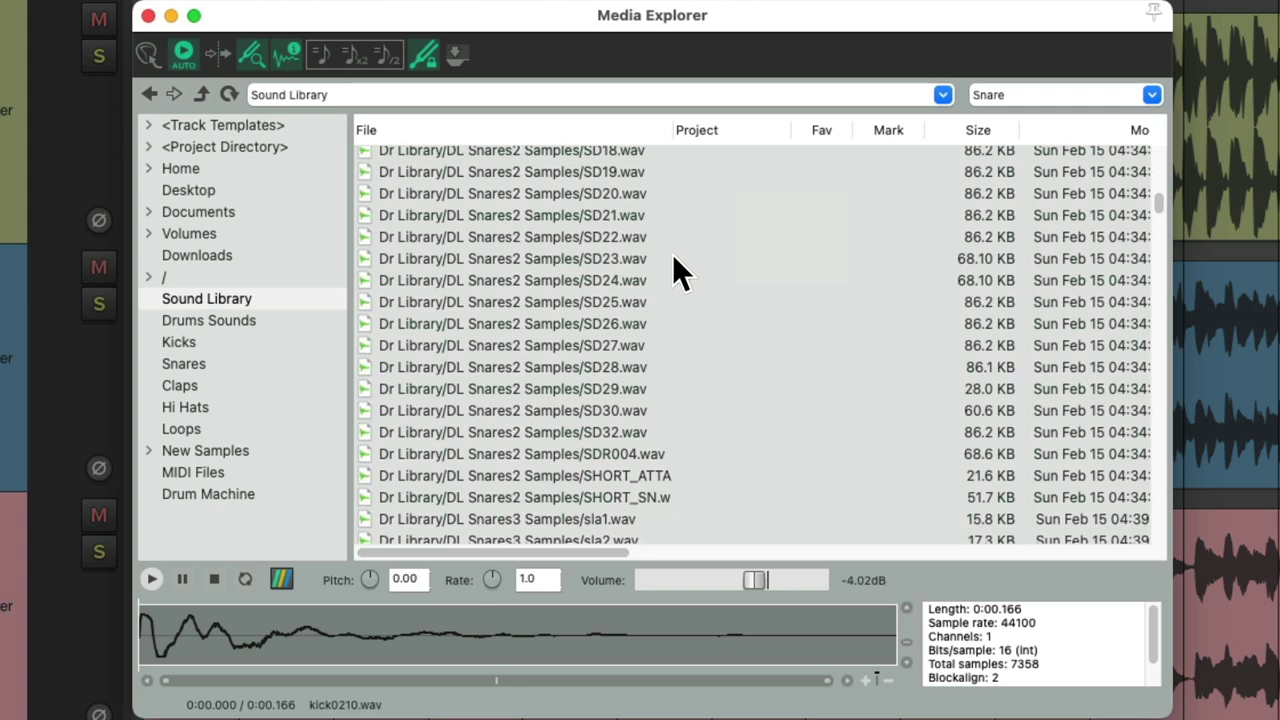
pyautogui.click(674, 258)
pyautogui.click(716, 258)
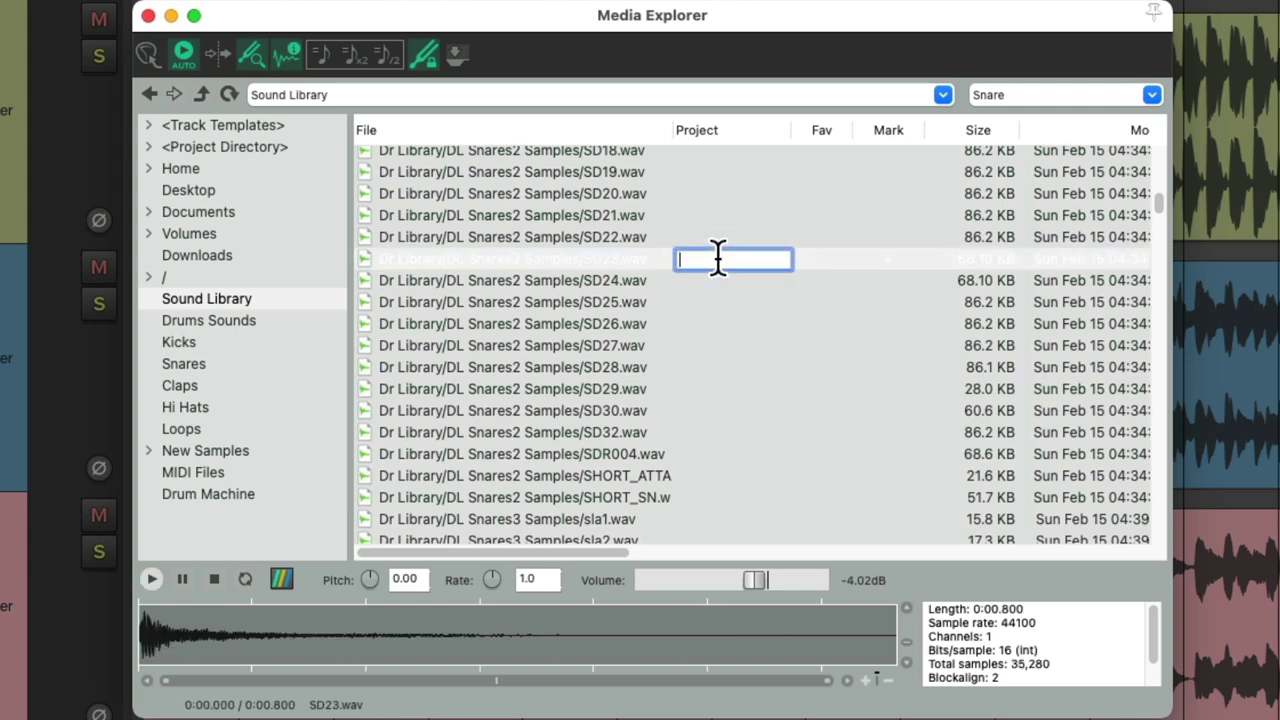
pyautogui.write('Radio Candy')
pyautogui.press('Return')
# Filter the library for "hat" and set the project of the Korg sample Hi Hat 12.wav to "Radio Candy"
pyautogui.click(1022, 96)
pyautogui.write('hat')
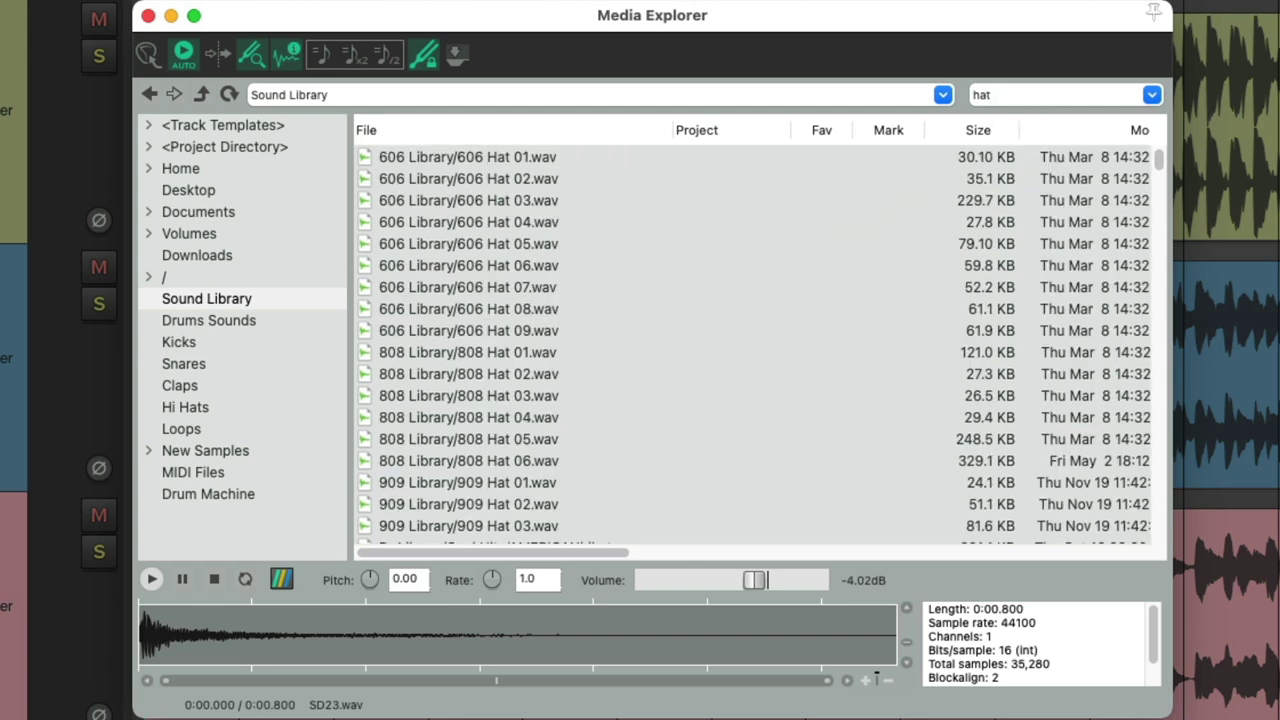
pyautogui.scroll(-10, 868, 402)
pyautogui.click(766, 388)
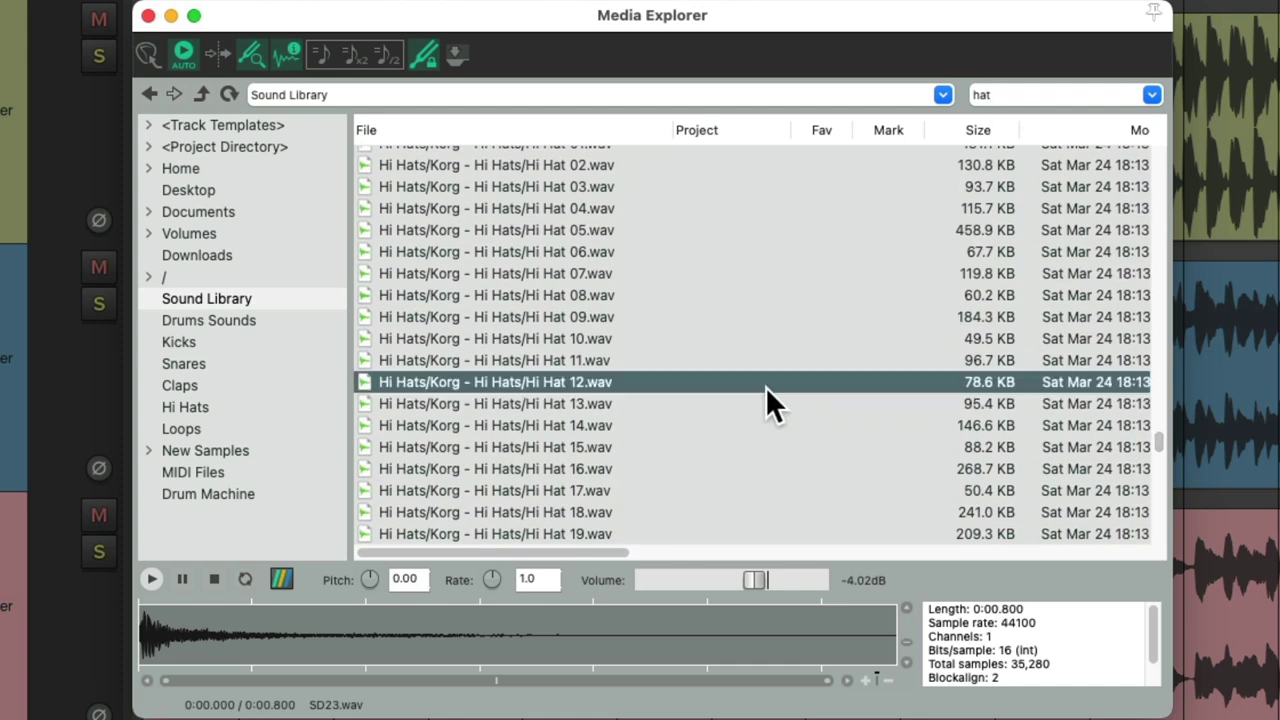
pyautogui.doubleClick(682, 386)
pyautogui.write('Radio Candy')
pyautogui.press('Return')
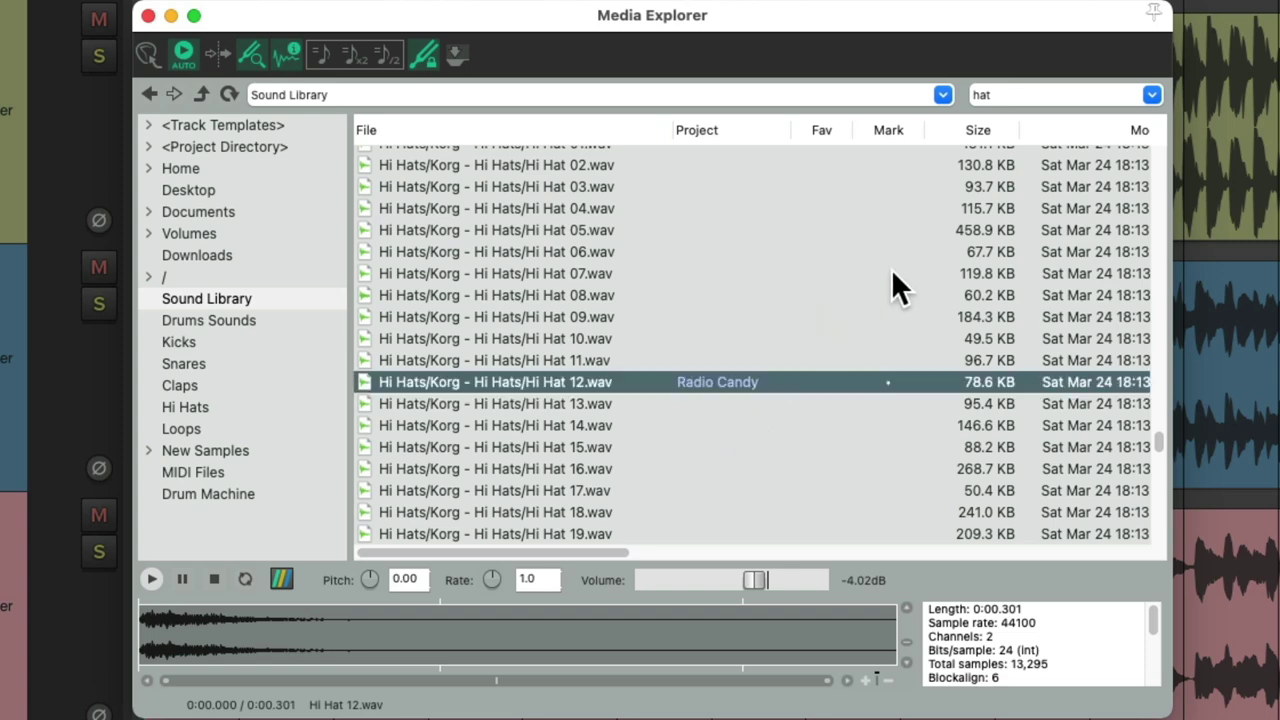
# Filter the library for "clap" and set the project of cp_yamb_01.wav in the In Da Club Drumz claps to "Radio Candy"
pyautogui.click(1044, 93)
pyautogui.write('clap')
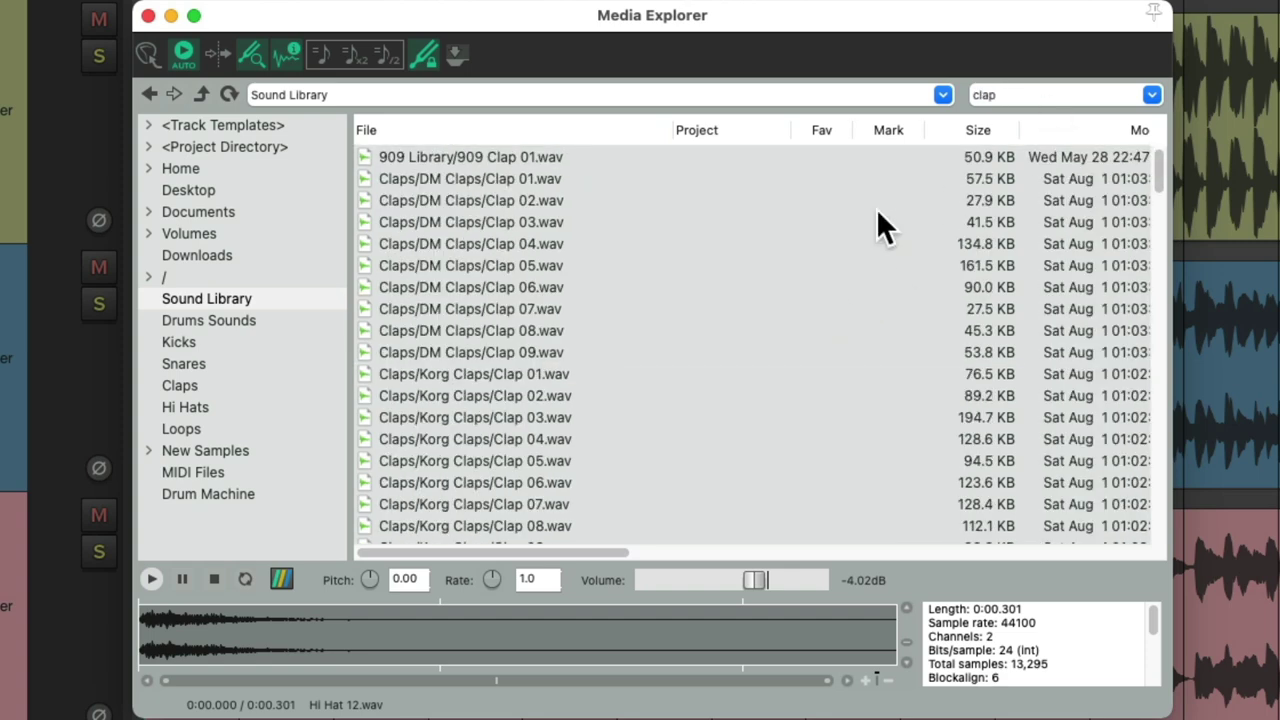
pyautogui.scroll(-10, 738, 247)
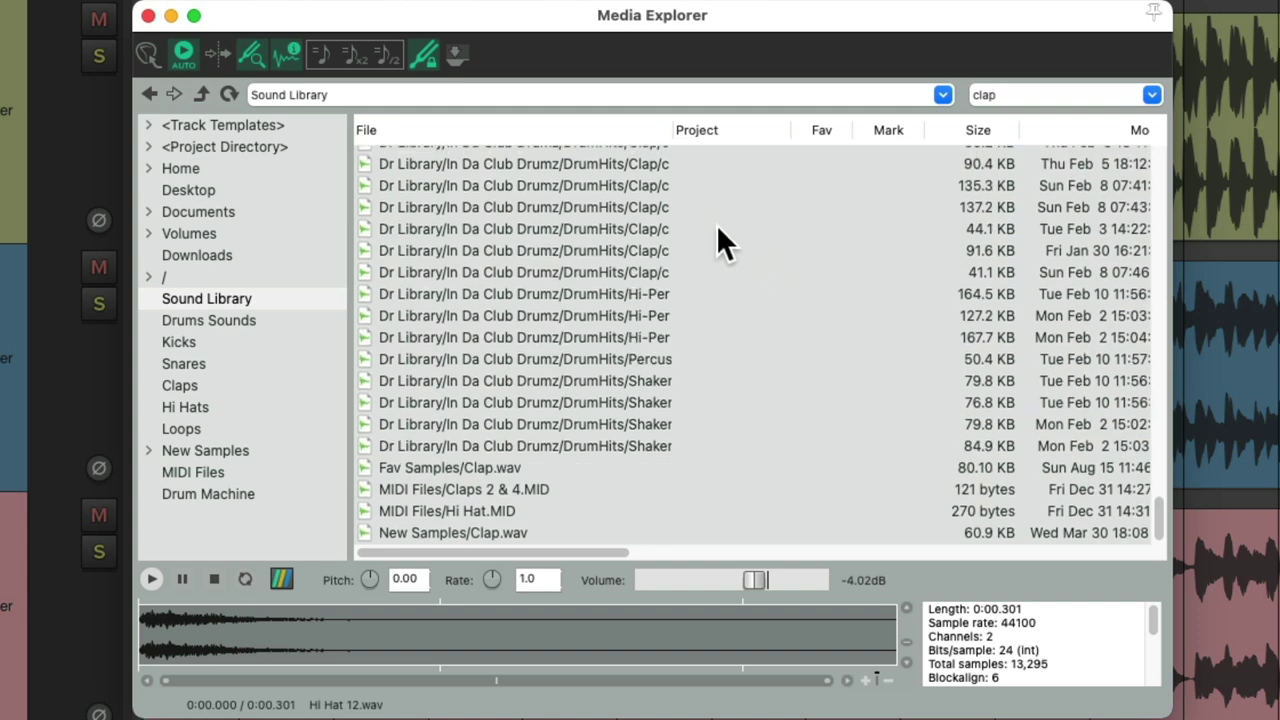
pyautogui.click(716, 228)
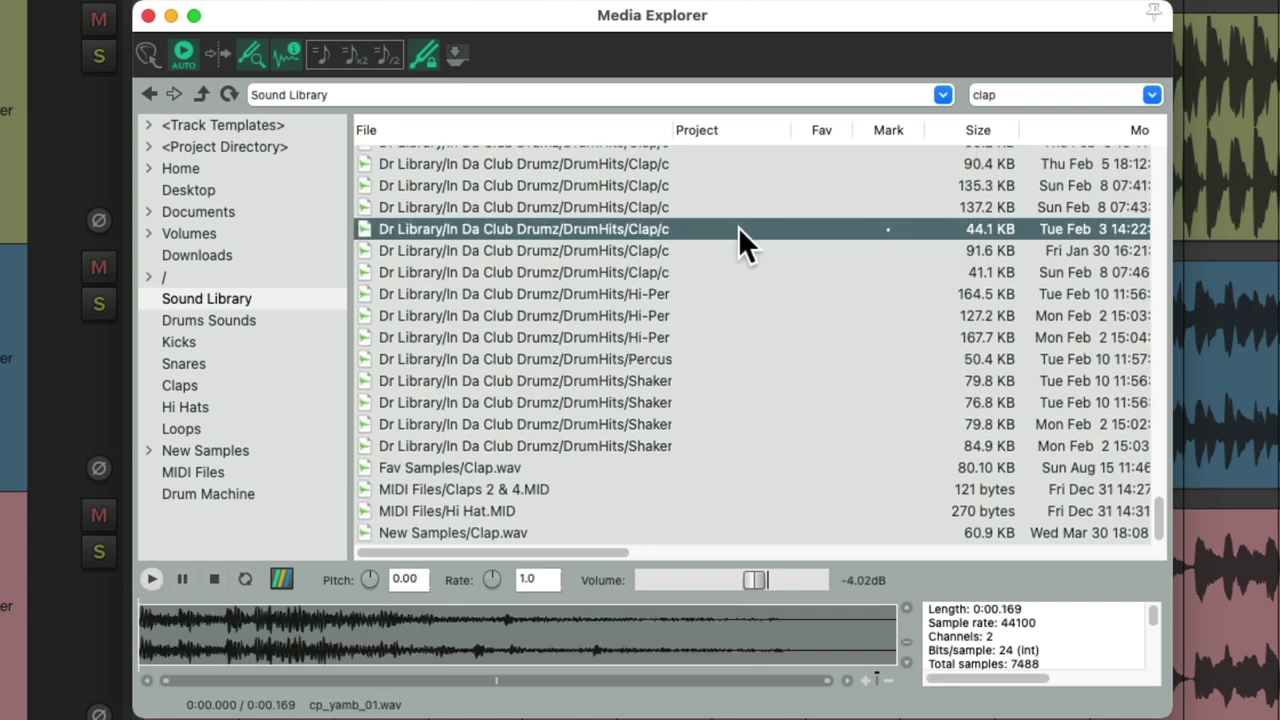
pyautogui.click(738, 228)
pyautogui.write('Radio Candy')
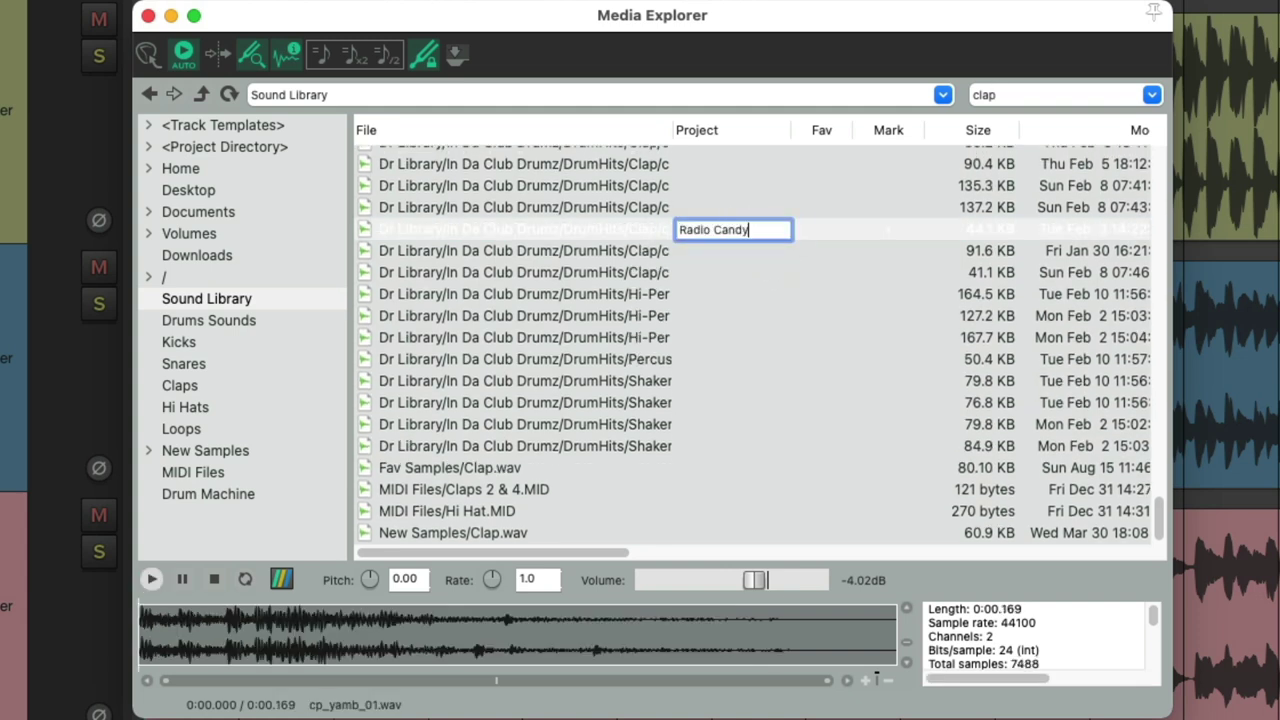
pyautogui.press('Return')
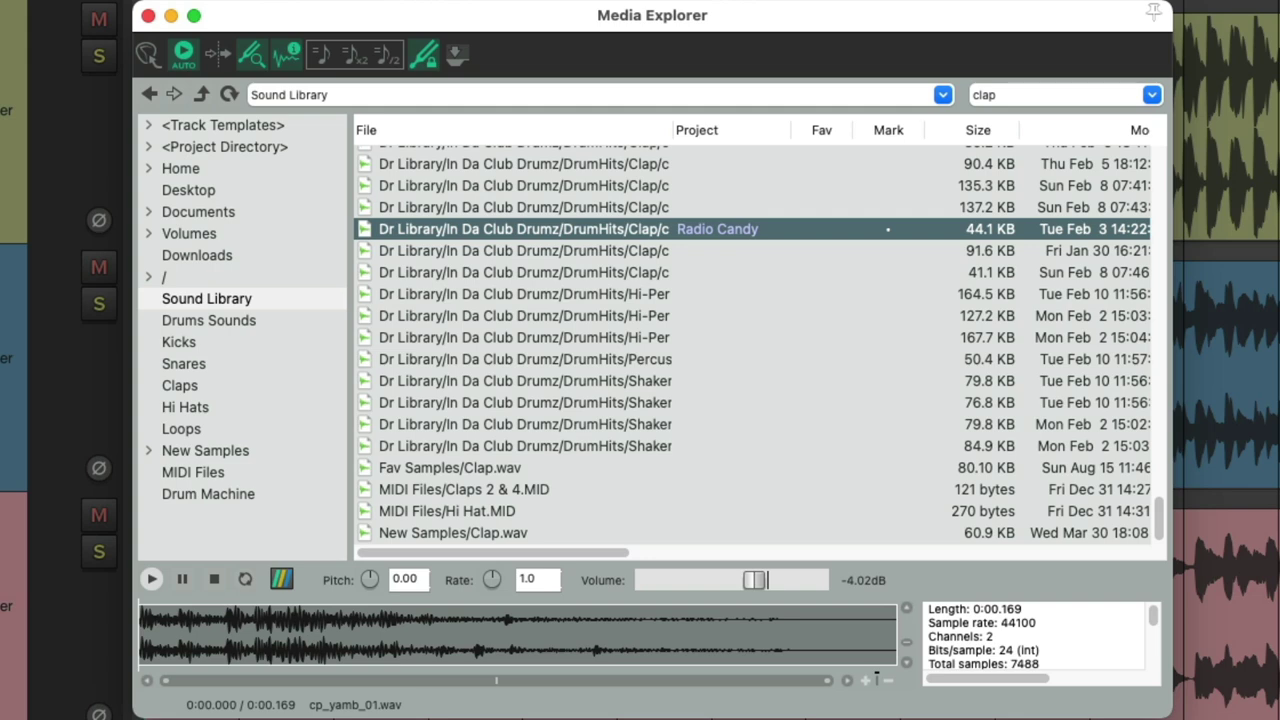
# Clear the keyword filter and sort the whole library by Project
pyautogui.doubleClick(1083, 86)
pyautogui.press('BackSpace')
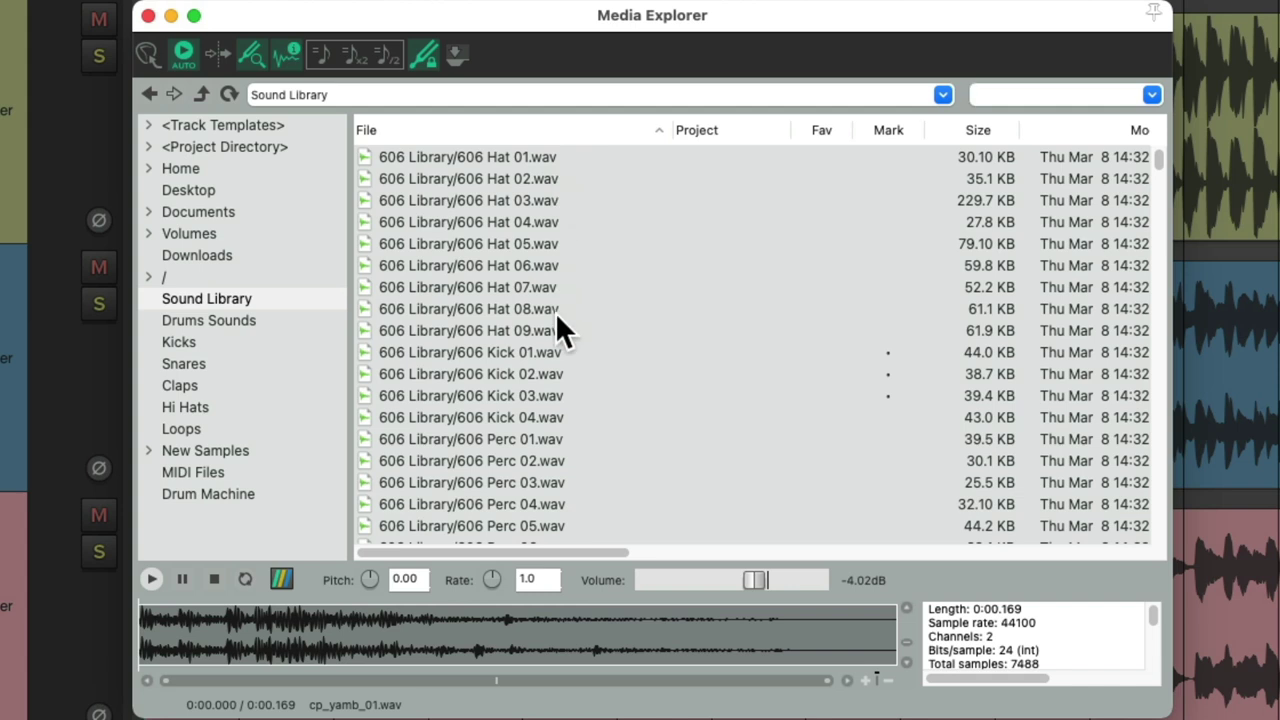
pyautogui.click(754, 128)
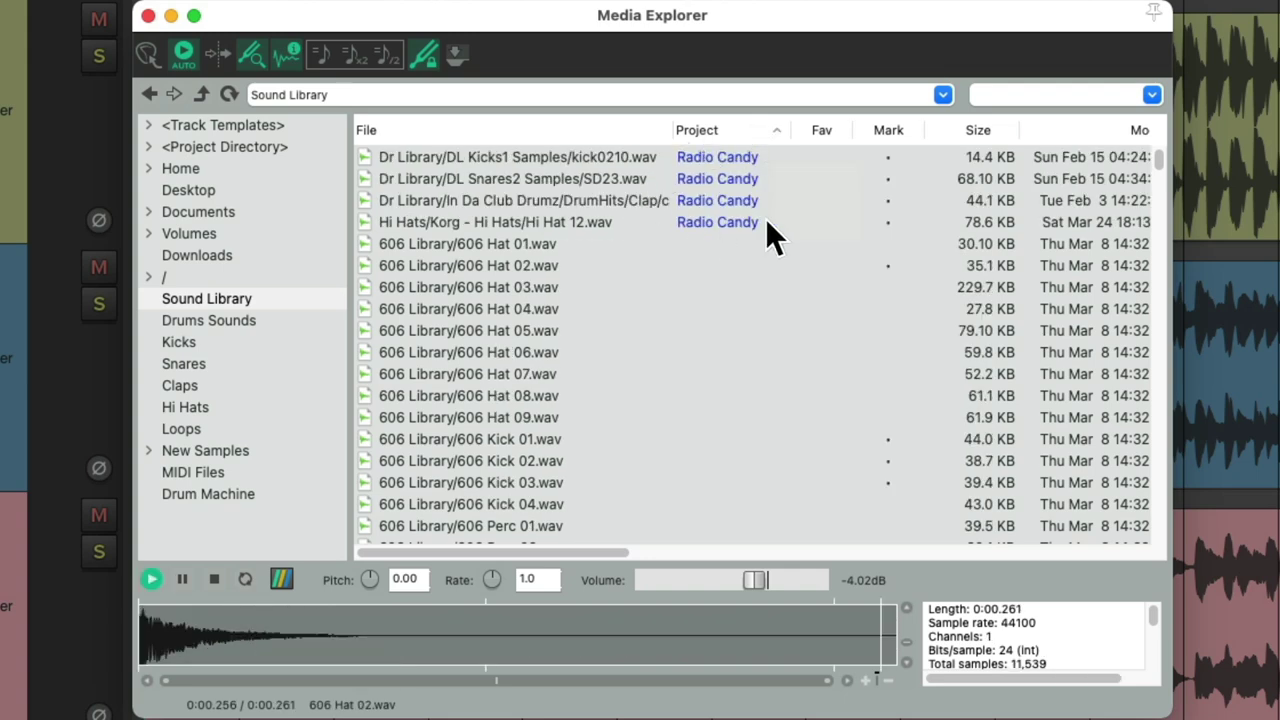
# Preview the four samples tagged Radio Candy, from kick0210.wav through Hi Hat 12.wav
pyautogui.click(640, 157)
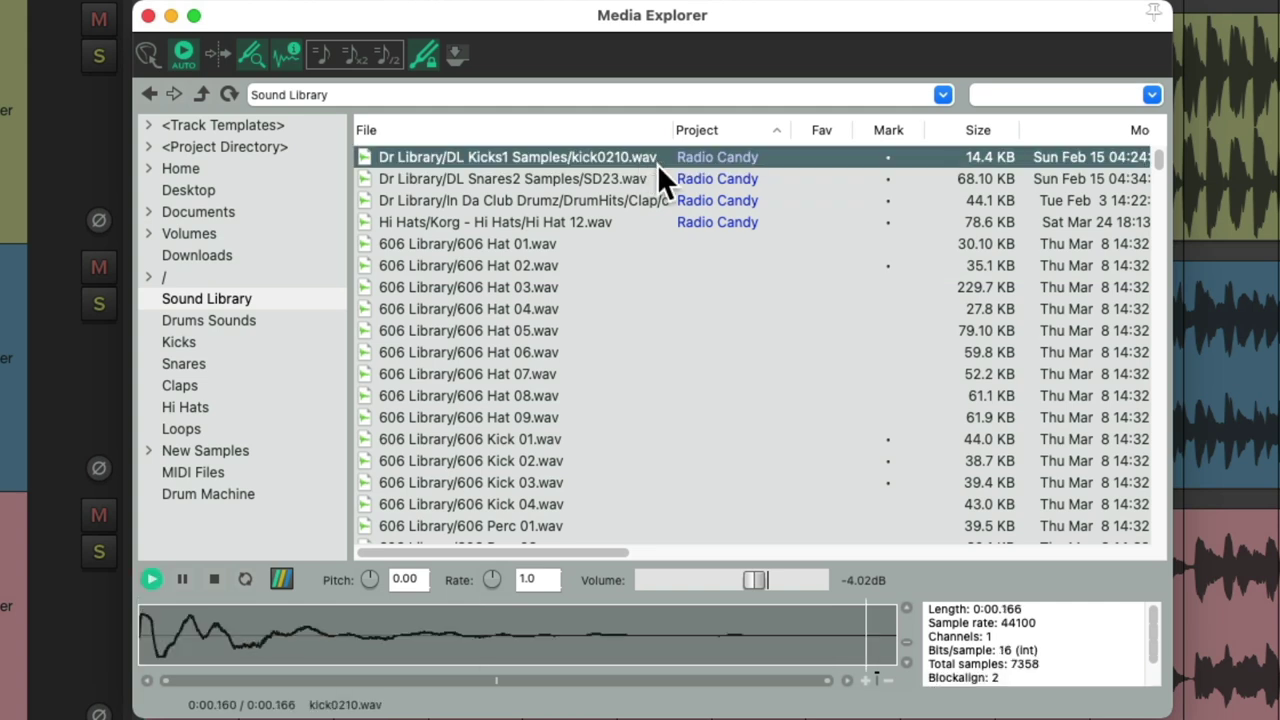
pyautogui.click(657, 176)
pyautogui.click(637, 200)
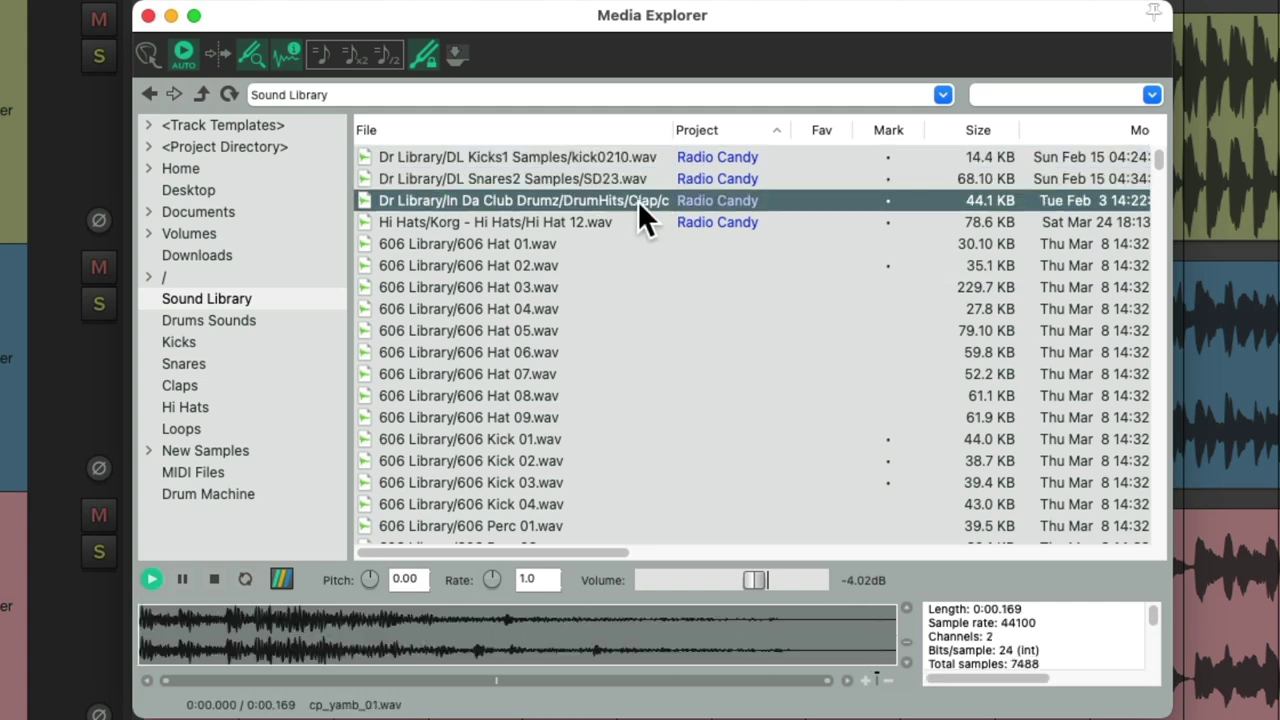
pyautogui.click(631, 222)
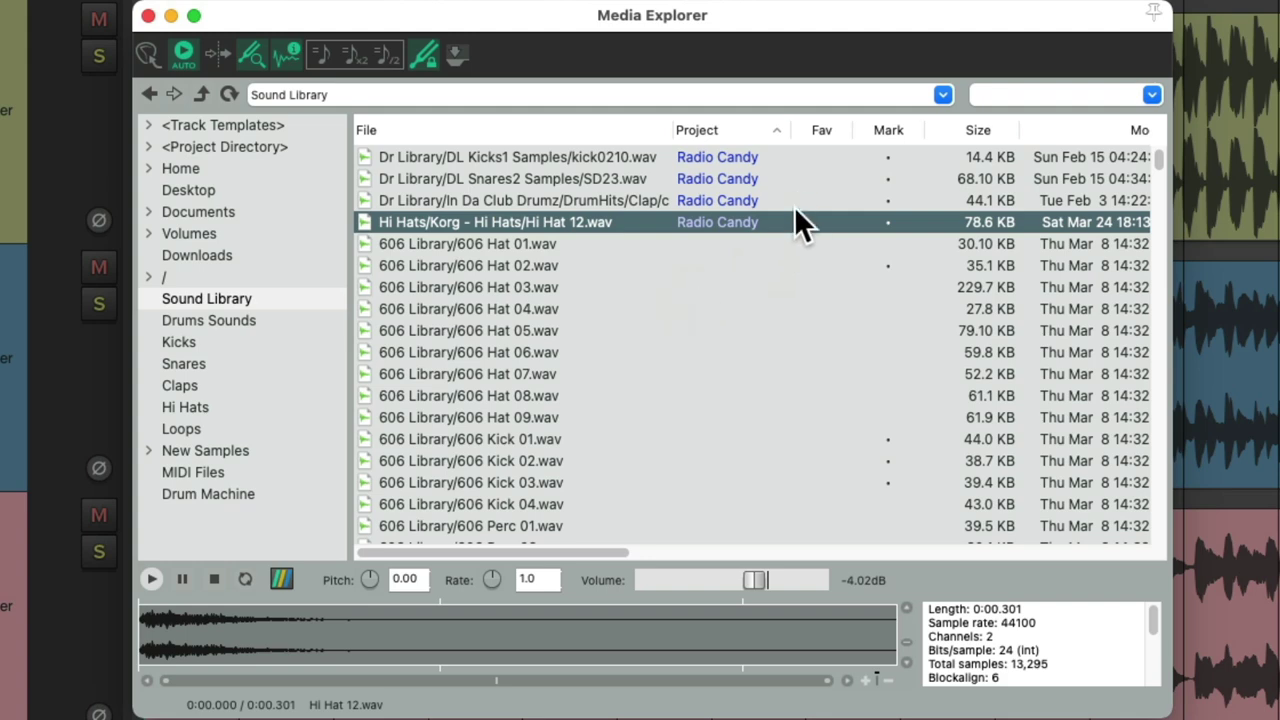
# With the list sorted by File again, filter the library for "radio Candy" and preview each matching sample
pyautogui.click(586, 128)
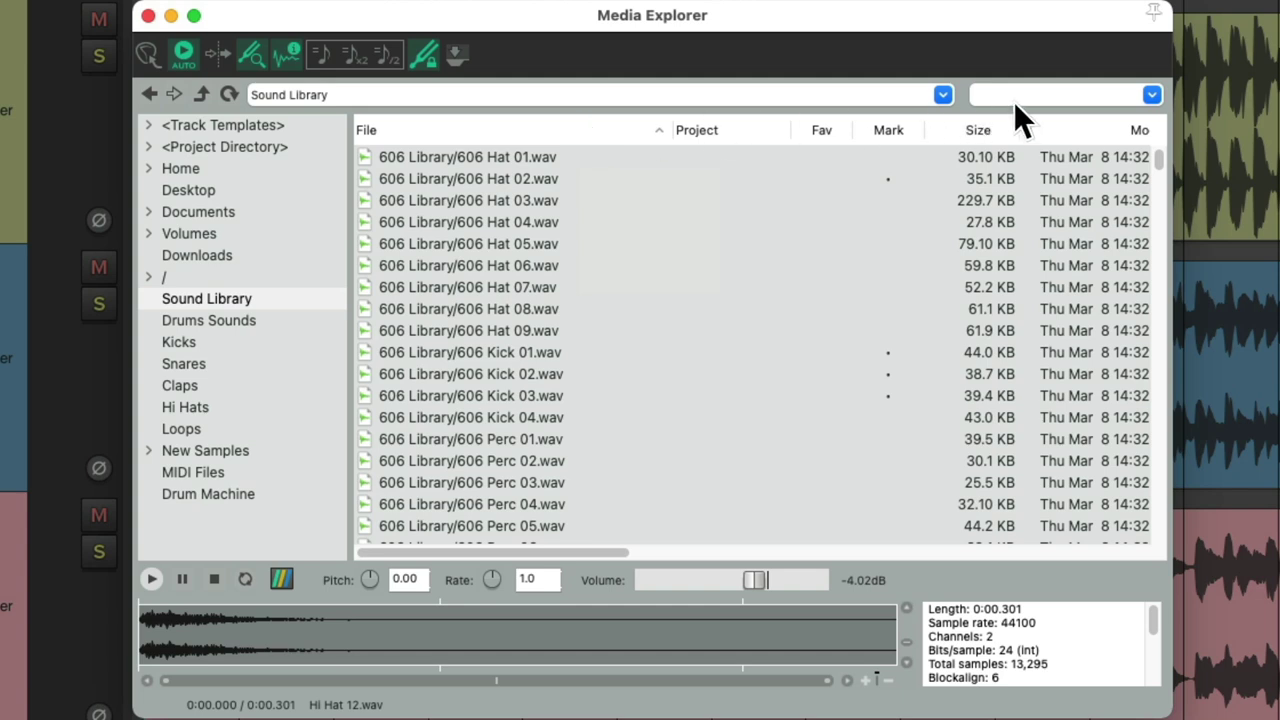
pyautogui.write('radio Candy')
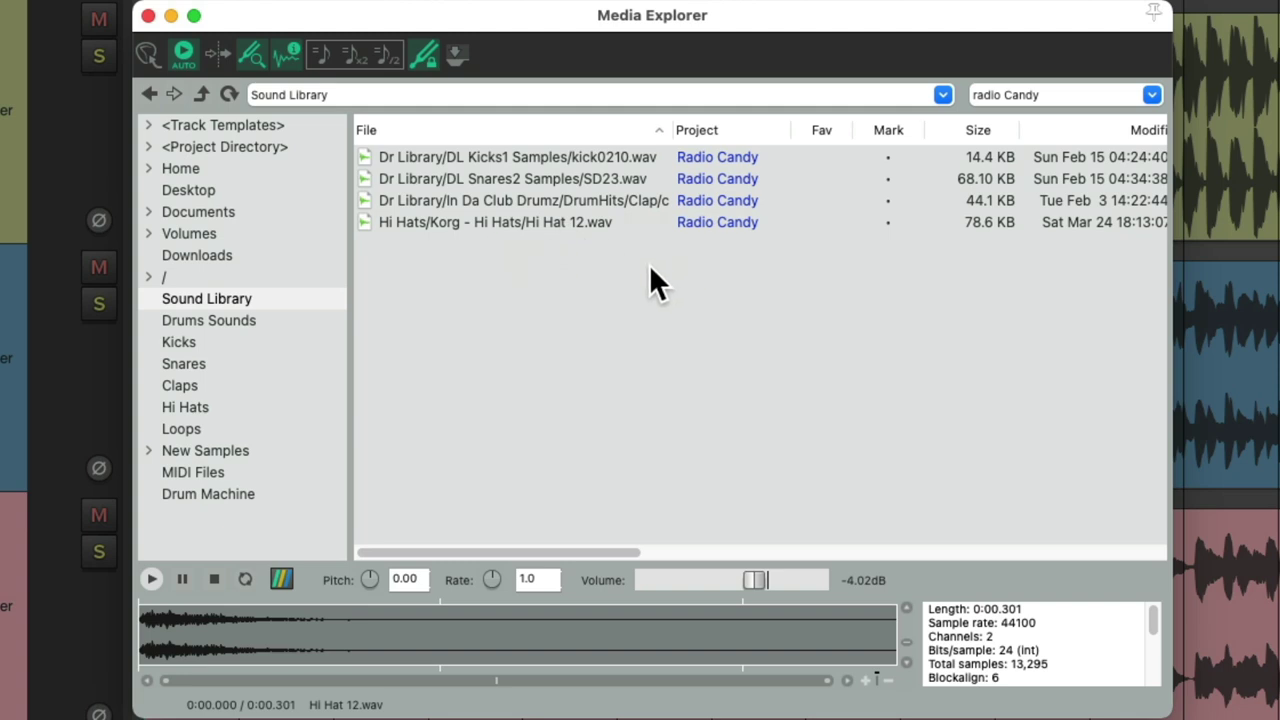
pyautogui.click(644, 157)
pyautogui.click(651, 178)
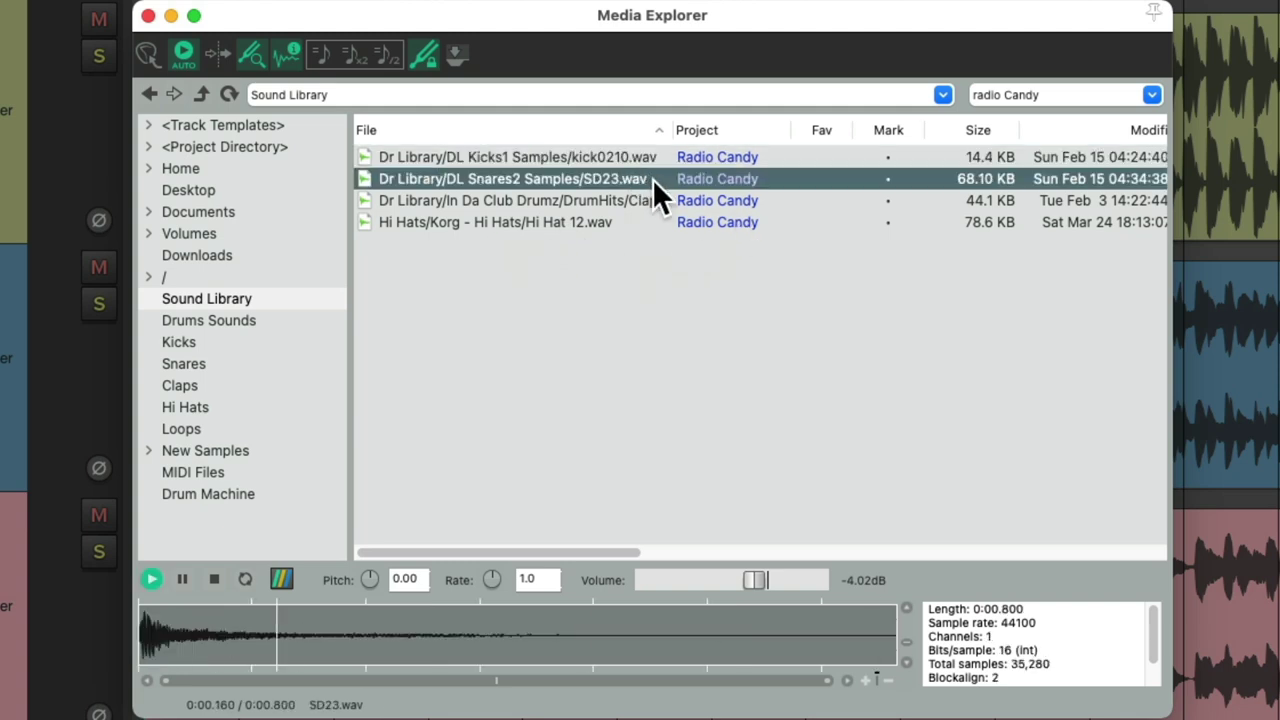
pyautogui.click(635, 201)
pyautogui.click(631, 220)
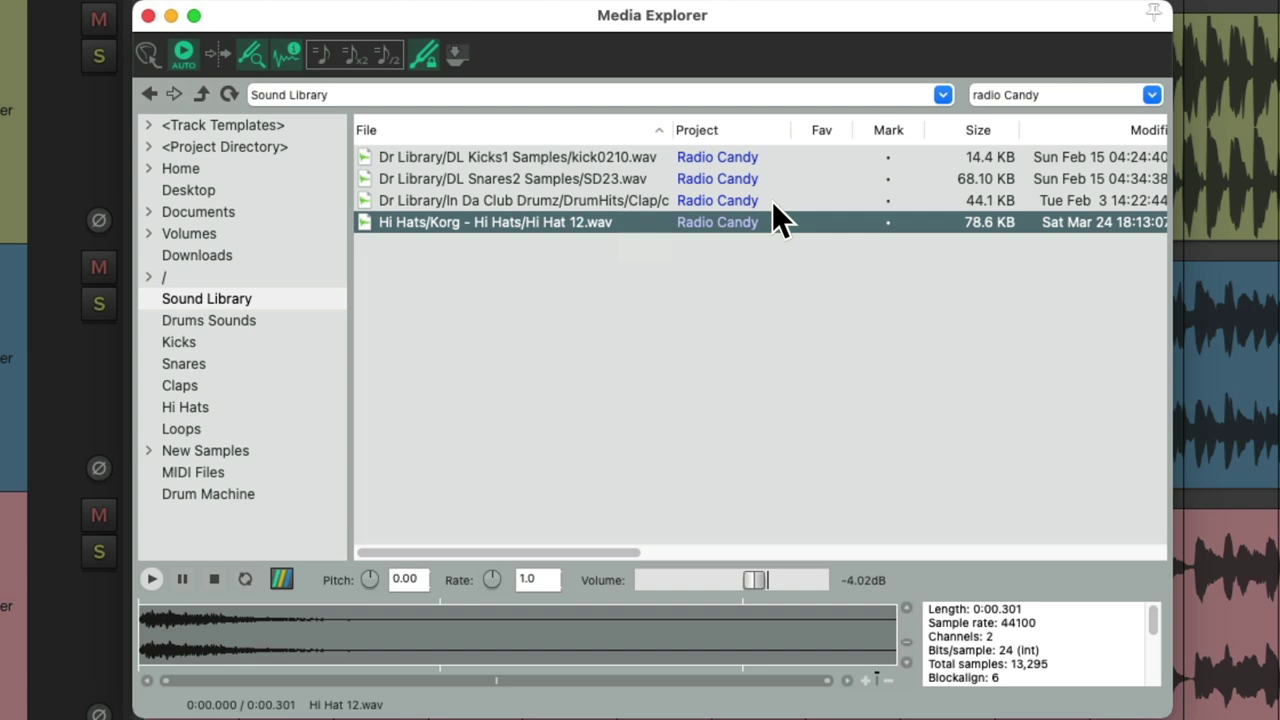
# Clear the filter and replace the Project column with a custom user column whose key and description are "Genre"
pyautogui.press('super+a')
pyautogui.press('BackSpace')
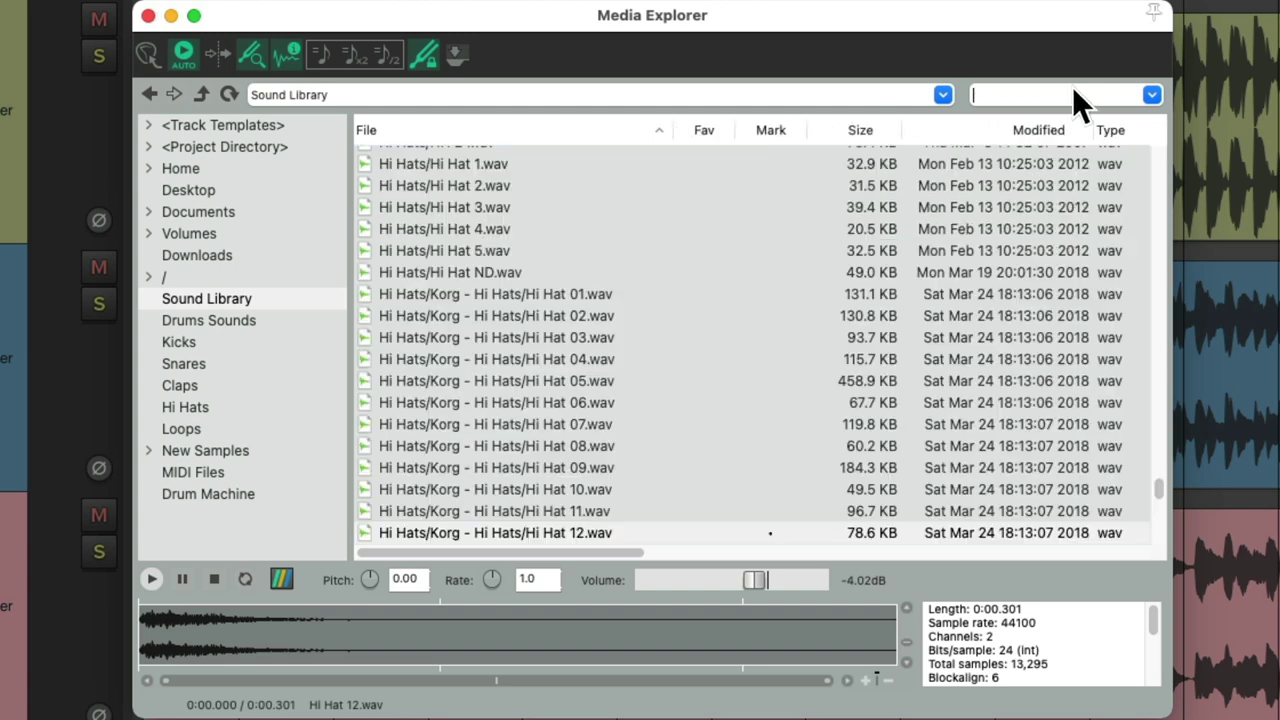
pyautogui.rightClick(623, 122)
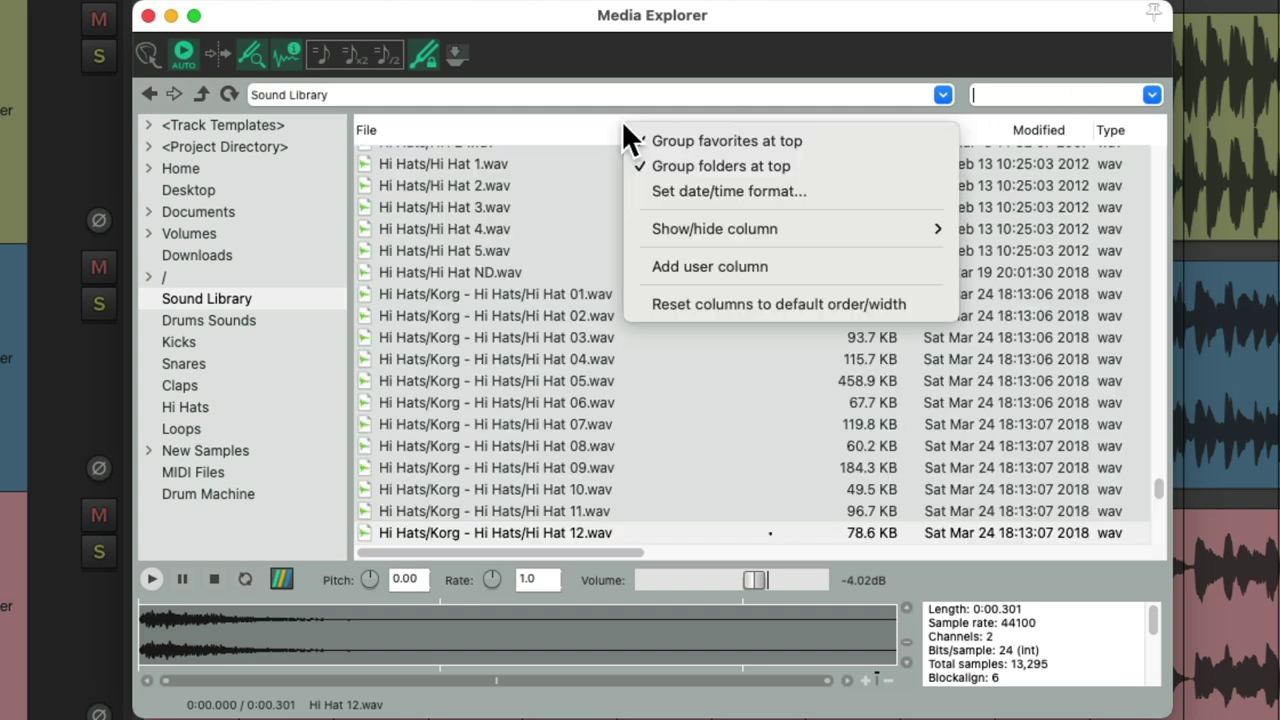
pyautogui.click(642, 264)
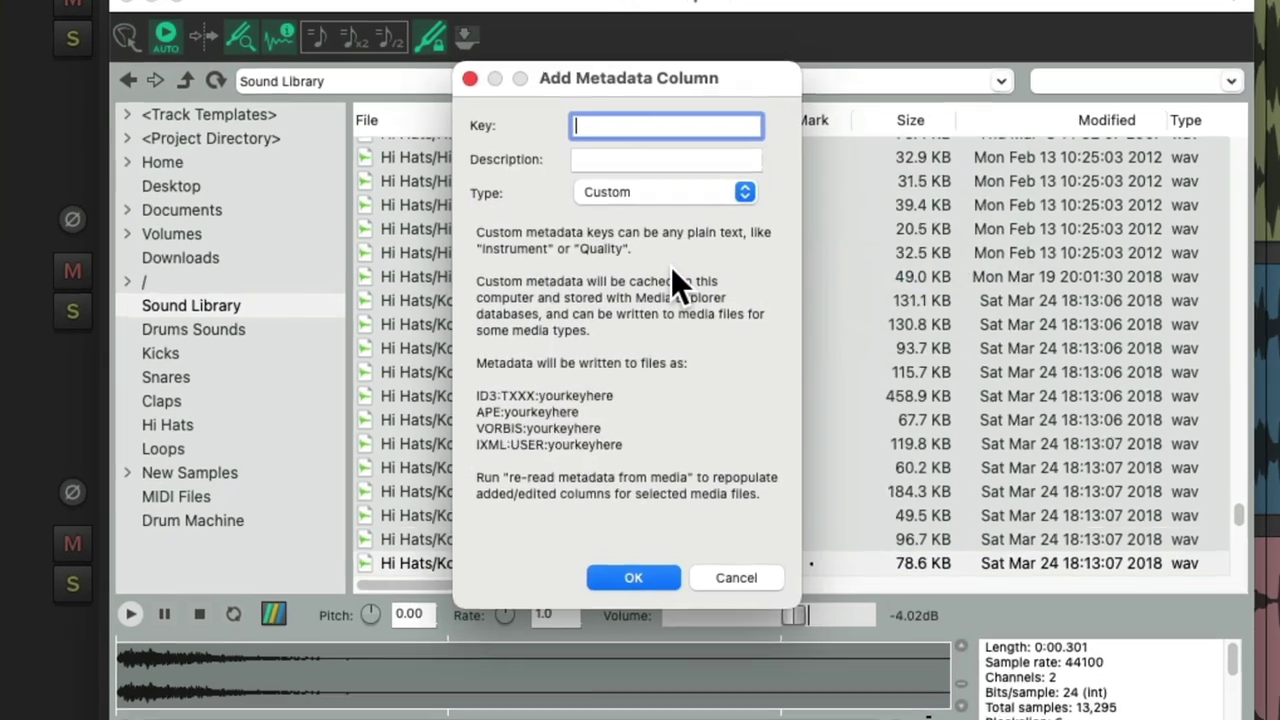
pyautogui.write('Genre')
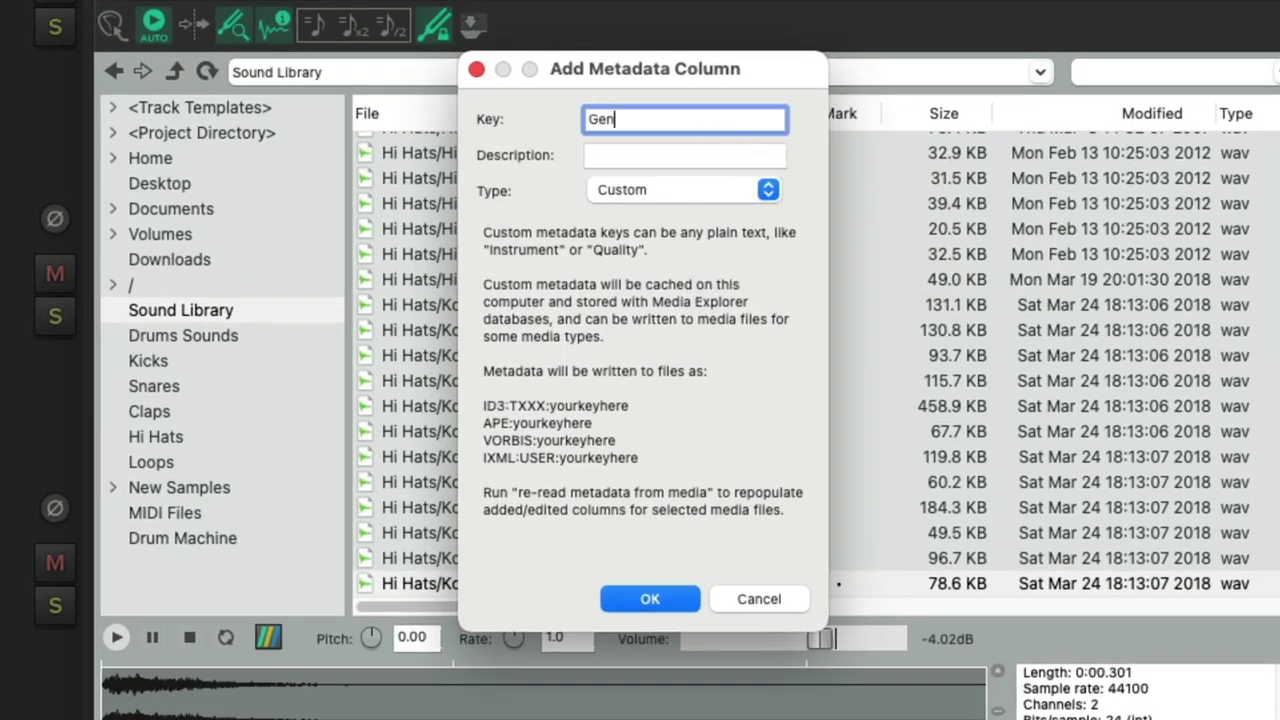
pyautogui.press('Tab')
pyautogui.write('Genre')
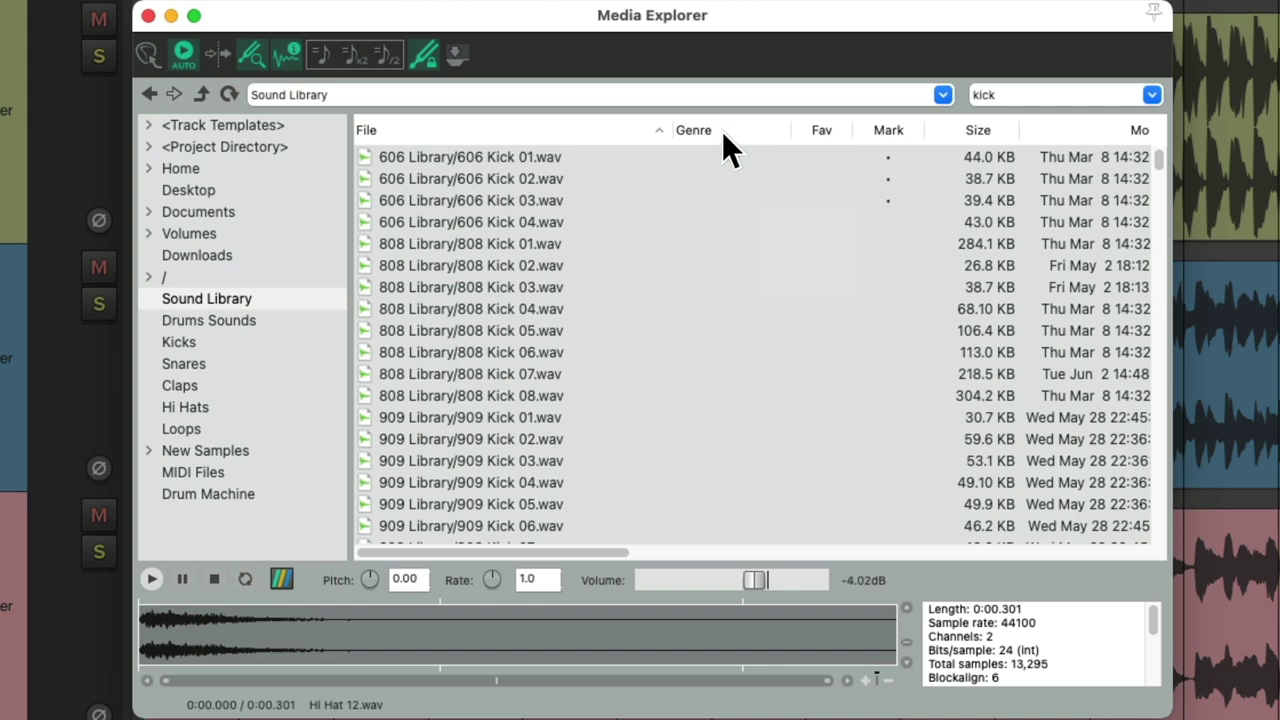
# Preview 808 Kick 03.wav and set its genre to "Hip Hop"
pyautogui.click(617, 287)
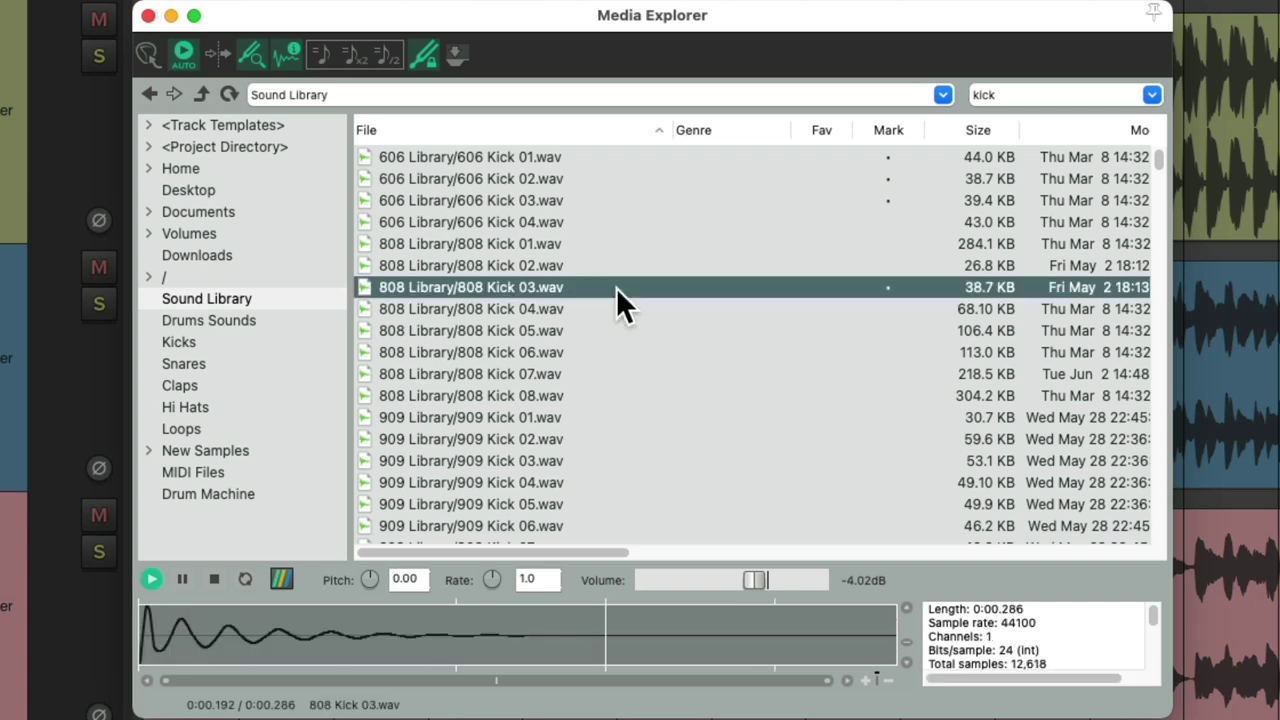
pyautogui.doubleClick(708, 291)
pyautogui.write('Hip Hop')
pyautogui.press('Return')
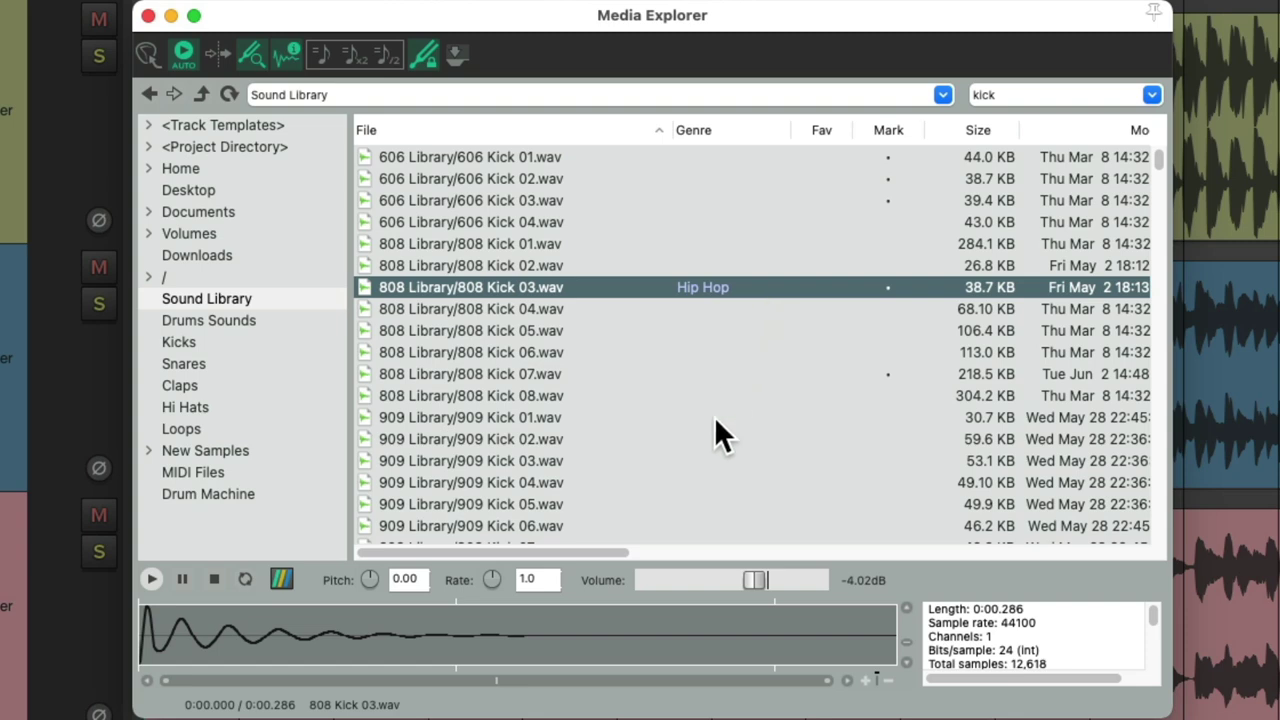
# Preview 909 Kick 06.wav and set its genre to "Dance"
pyautogui.scroll(-5, 714, 425)
pyautogui.click(713, 323)
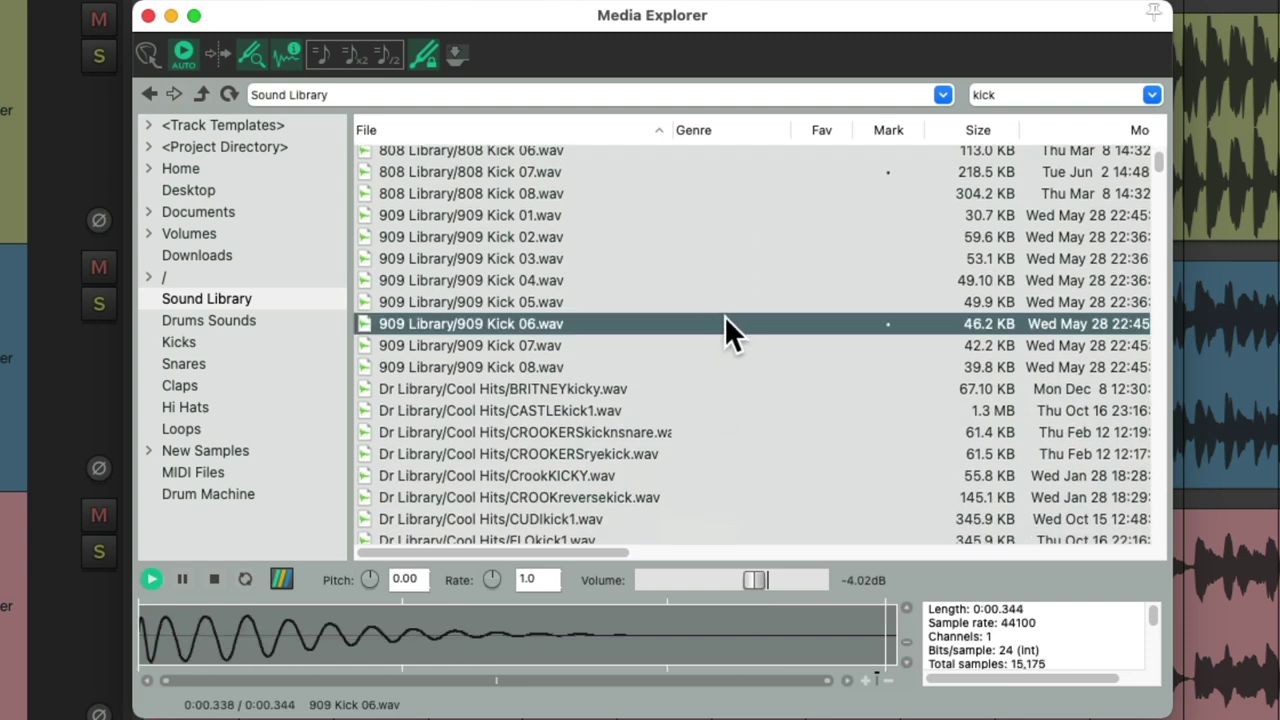
pyautogui.doubleClick(725, 323)
pyautogui.write('Dance')
pyautogui.press('Return')
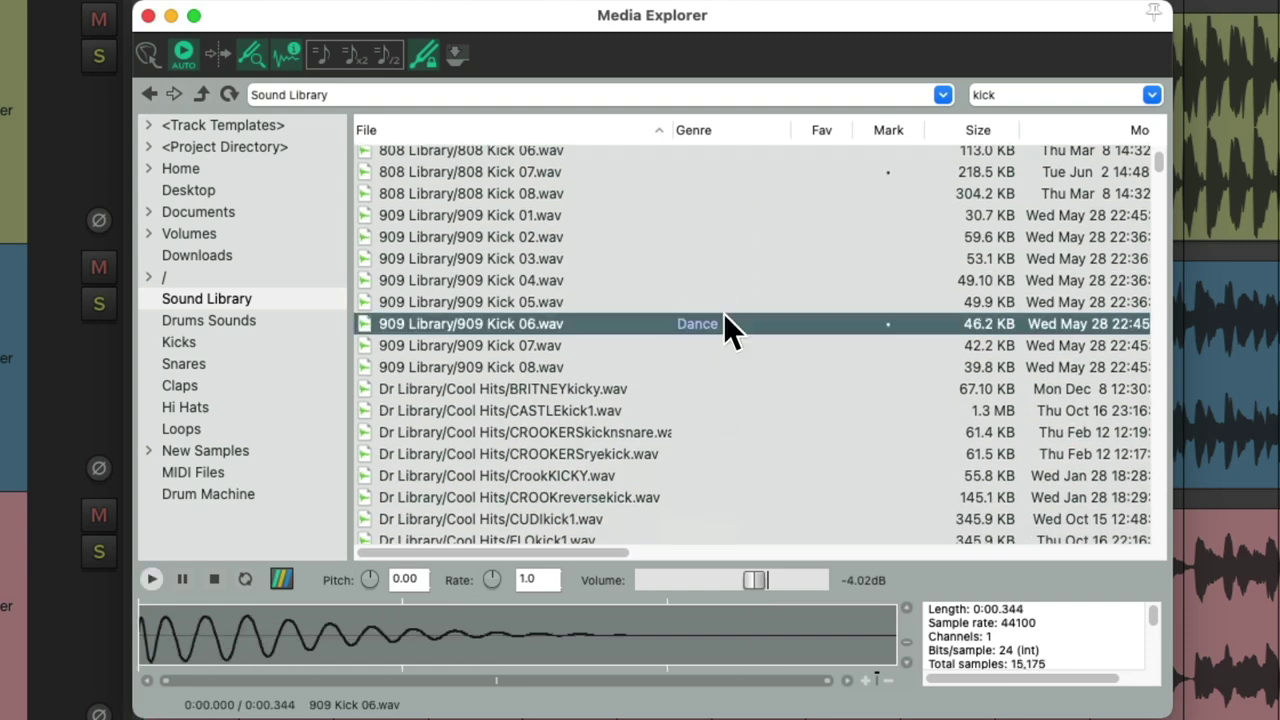
# Preview BD29.wav in DL Kicks1 Samples and set its genre to "R&B"
pyautogui.scroll(-10, 723, 313)
pyautogui.click(730, 214)
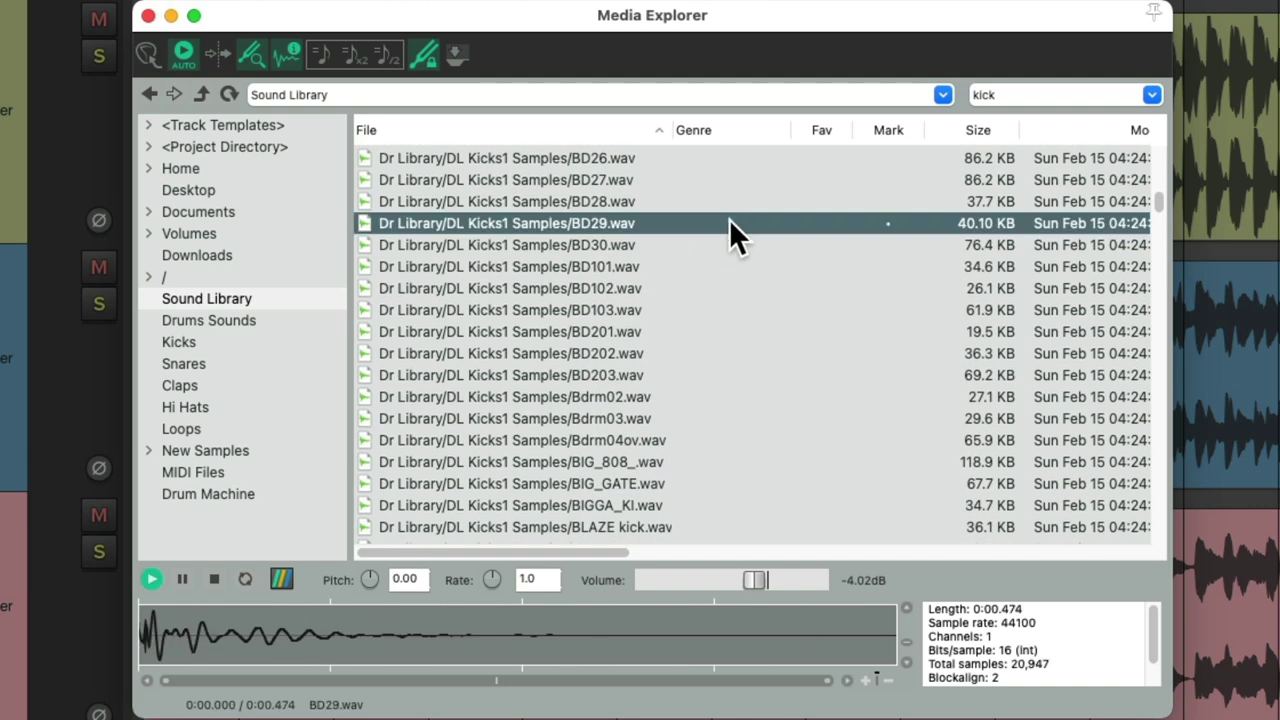
pyautogui.doubleClick(729, 219)
pyautogui.write('R&B')
pyautogui.press('Return')
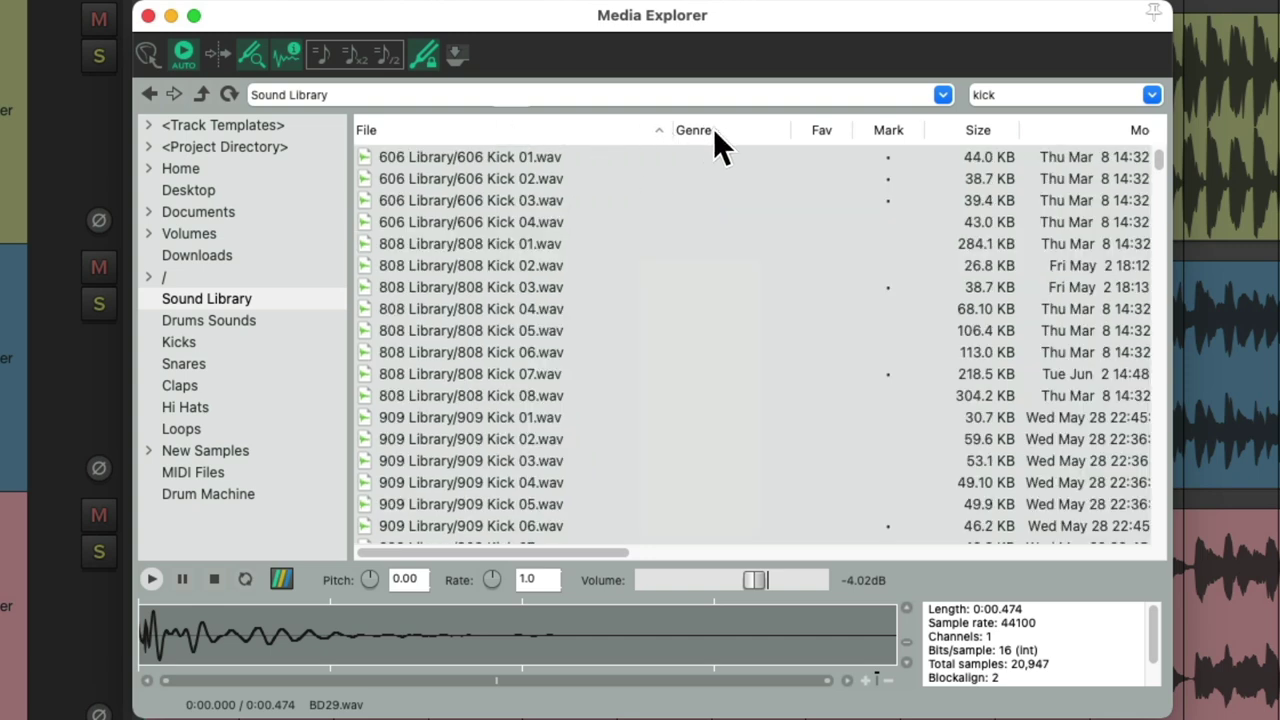
# Sort the kick files by genre and preview the Dance, Hip Hop and R&B samples in turn
pyautogui.click(739, 134)
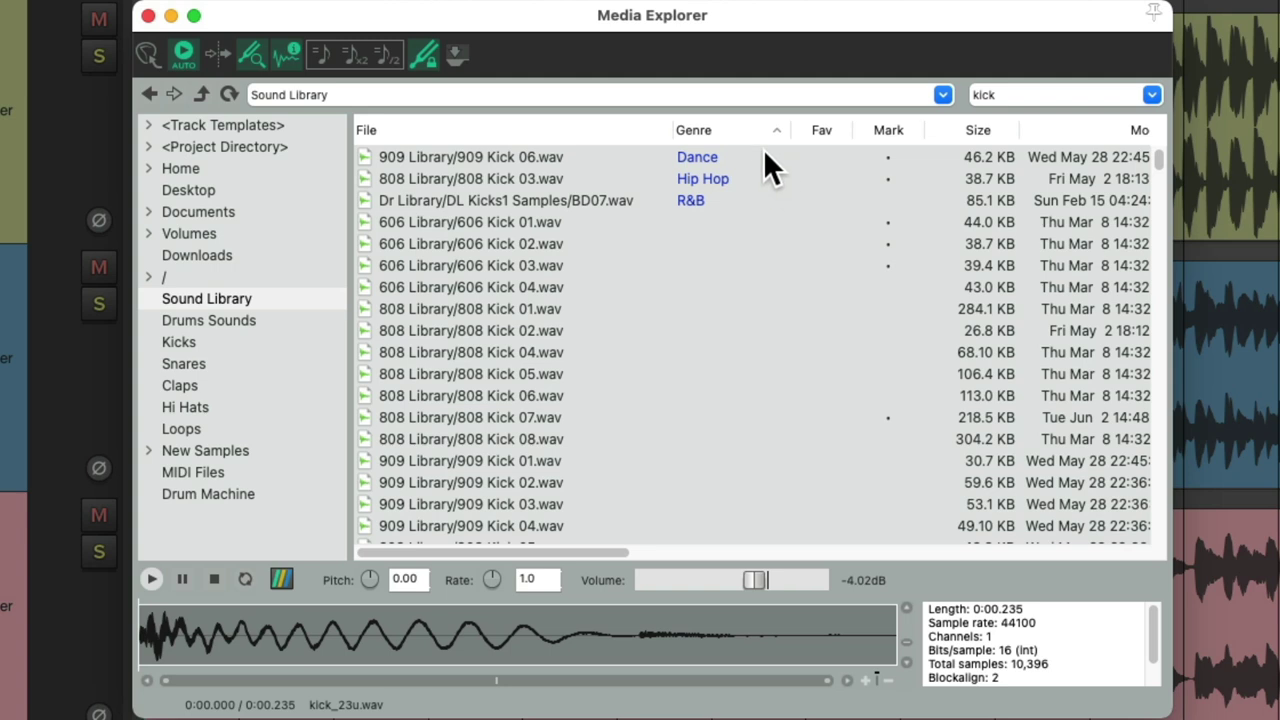
pyautogui.click(765, 155)
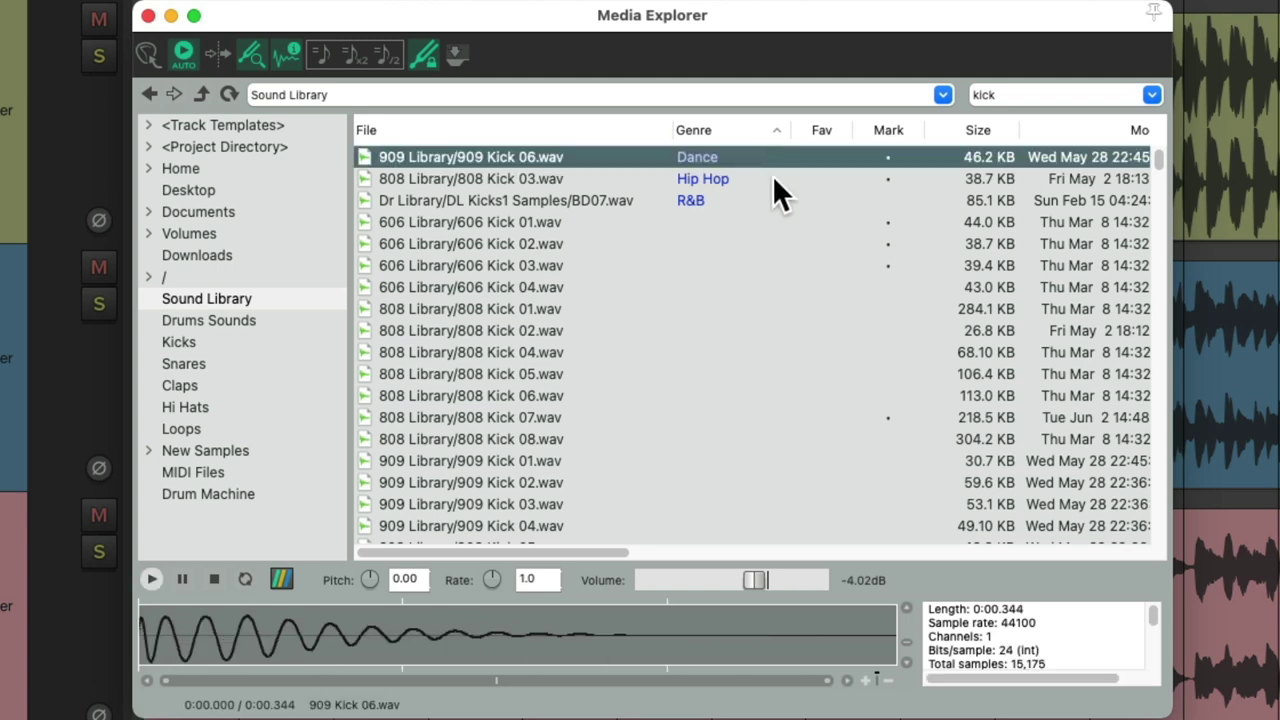
pyautogui.click(772, 177)
pyautogui.click(758, 199)
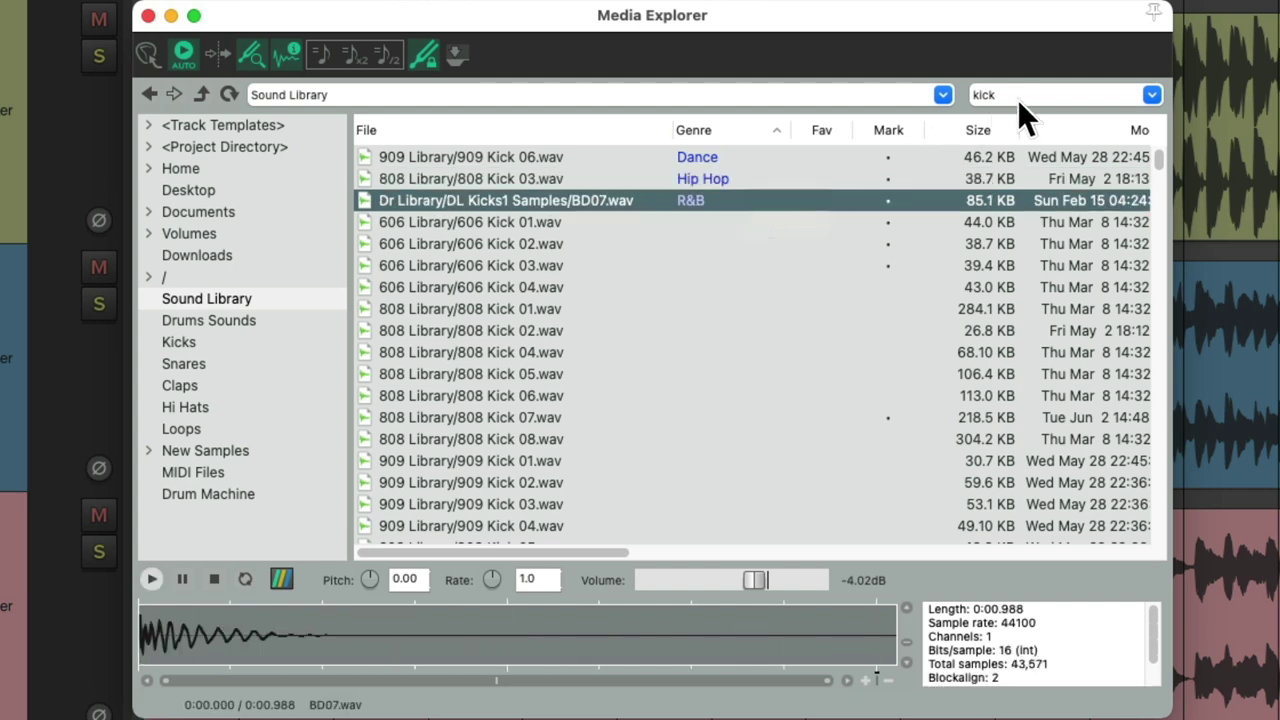
# Filter the Sound Library by the genre keywords "dance", "R&B" and "Hip Hop" in turn
pyautogui.doubleClick(1048, 88)
pyautogui.press('BackSpace')
pyautogui.write('dance')
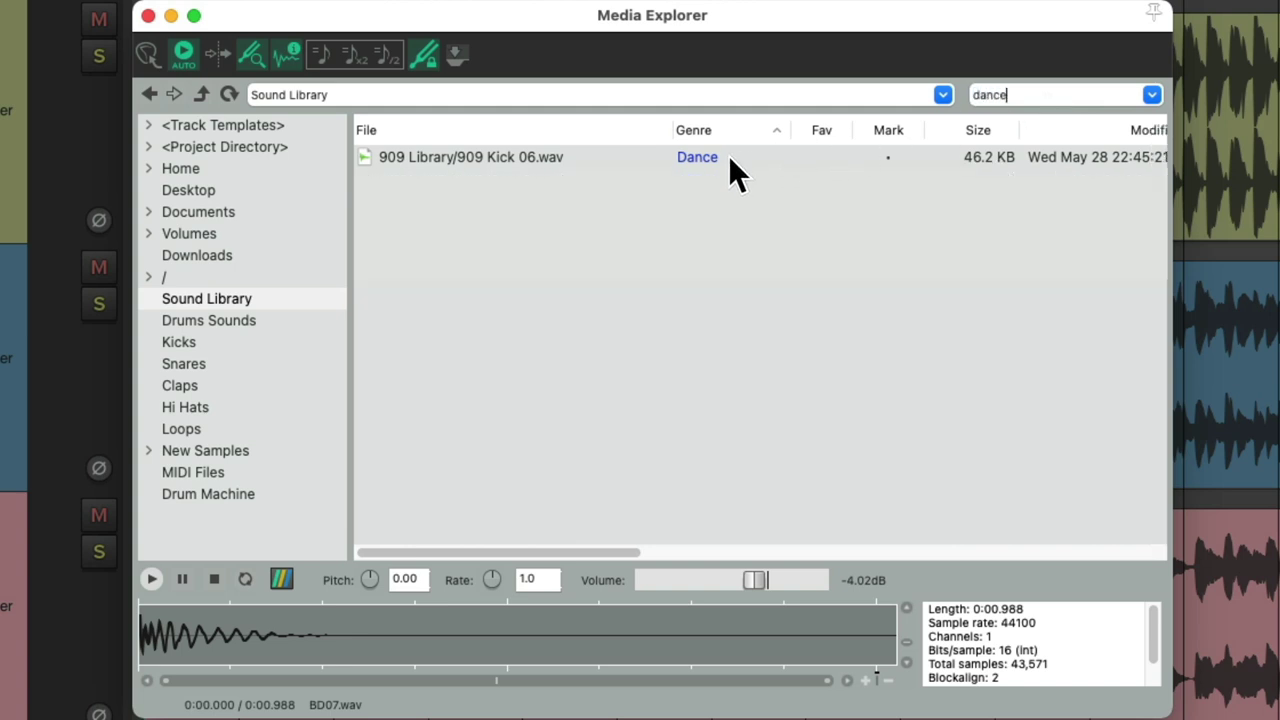
pyautogui.doubleClick(1030, 94)
pyautogui.write('R&B')
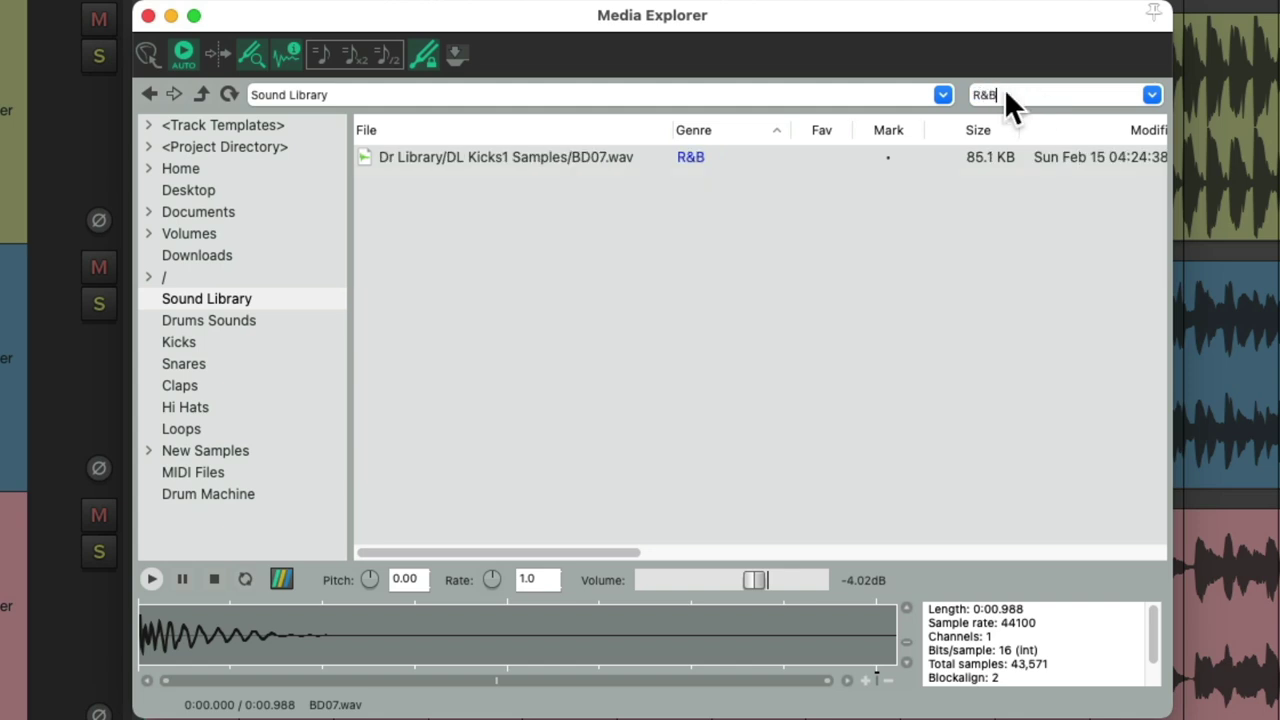
pyautogui.doubleClick(1032, 95)
pyautogui.write('Hip Hop')
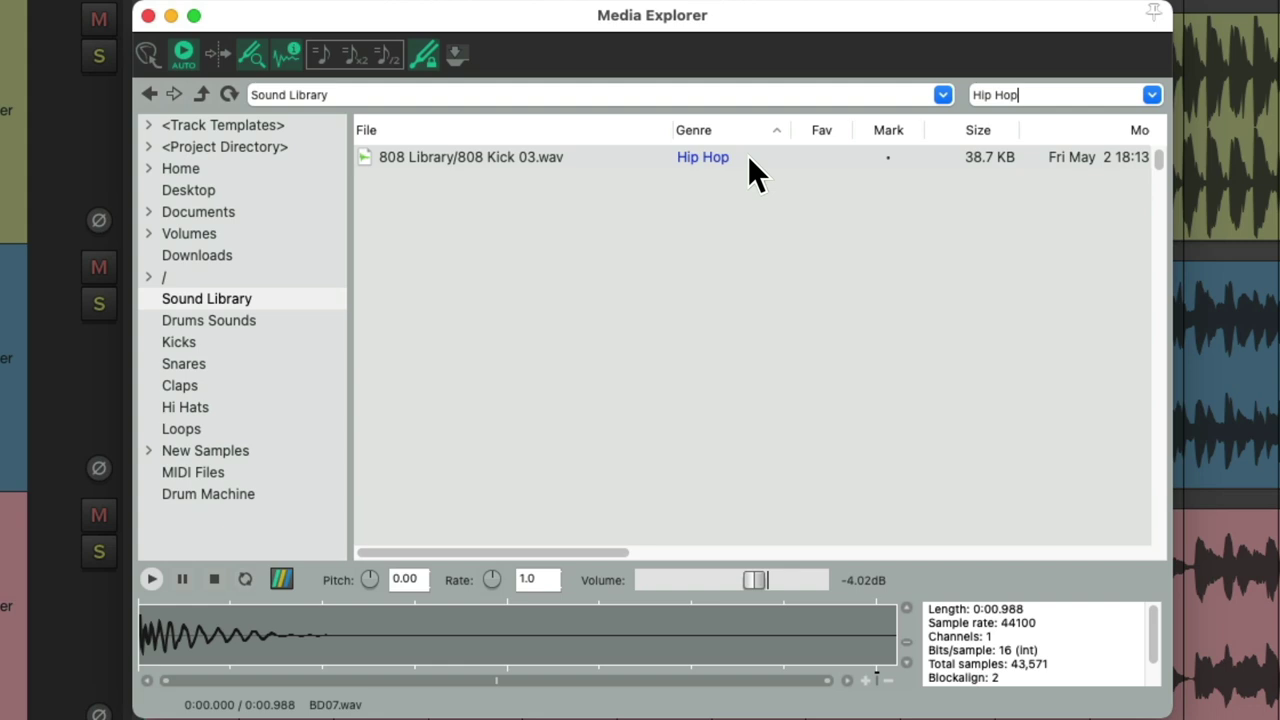
# Start adding another custom user metadata column to the Sound Library list
pyautogui.rightClick(739, 126)
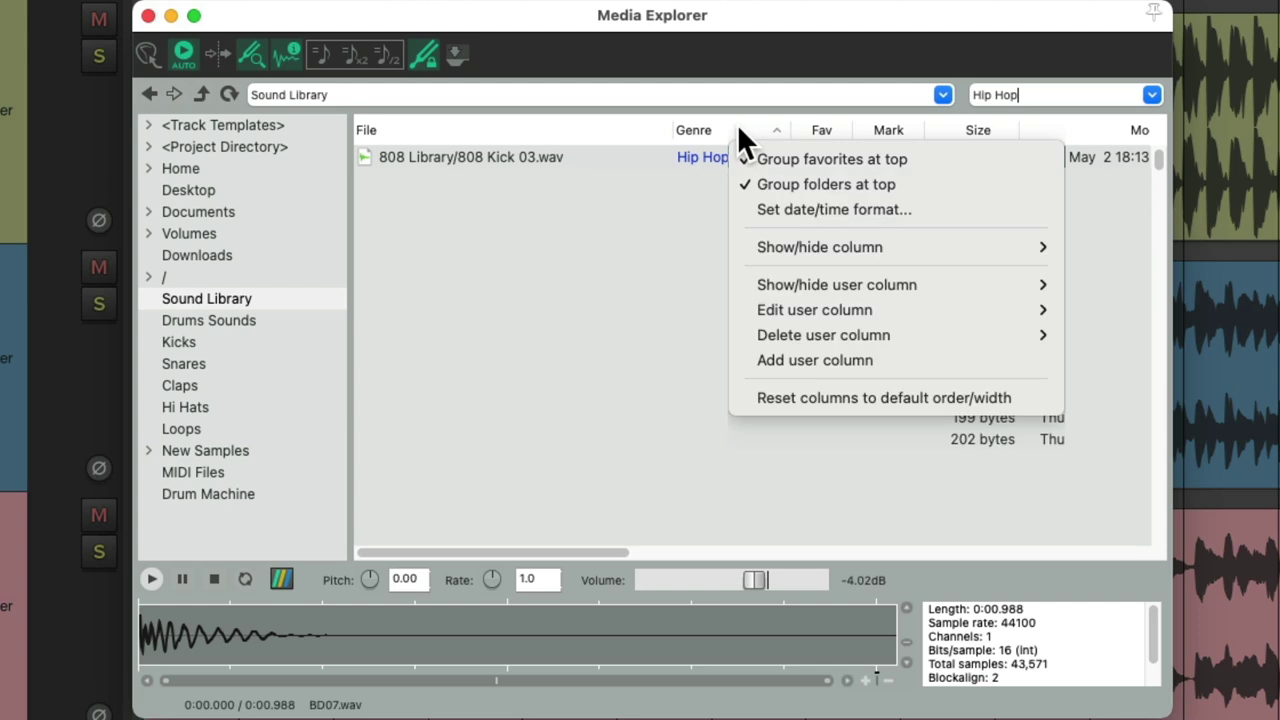
pyautogui.click(748, 362)
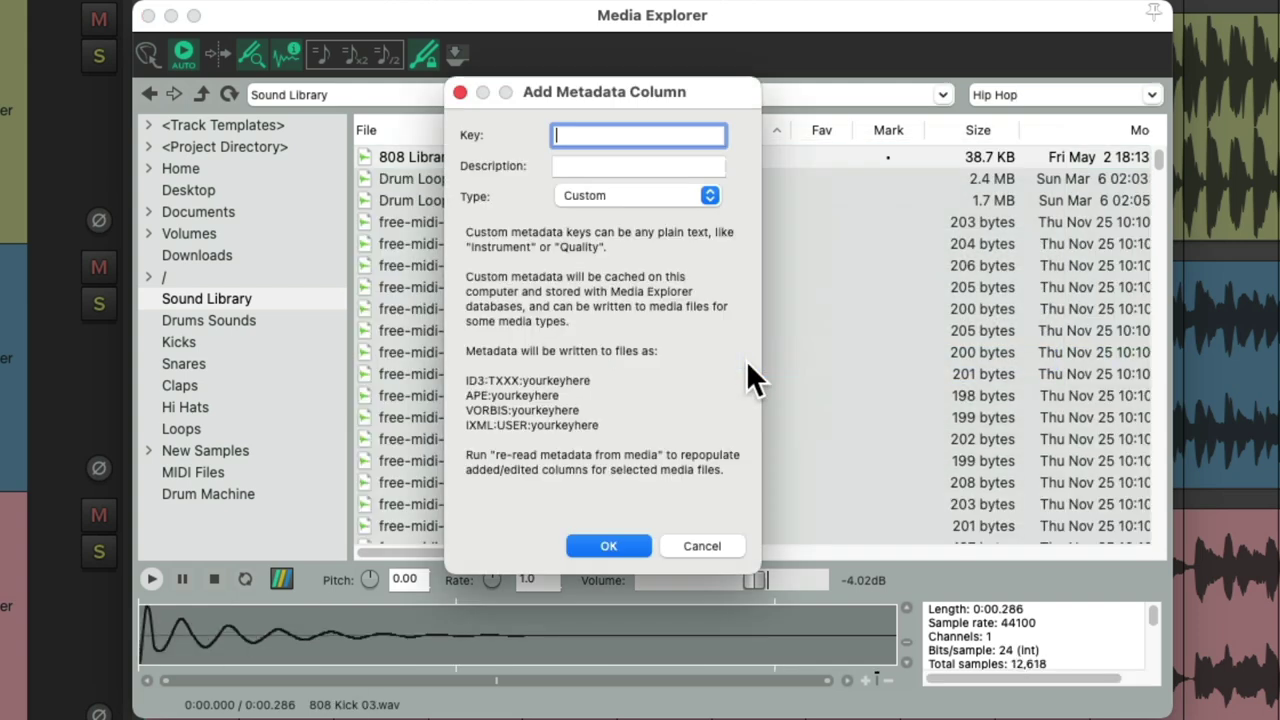